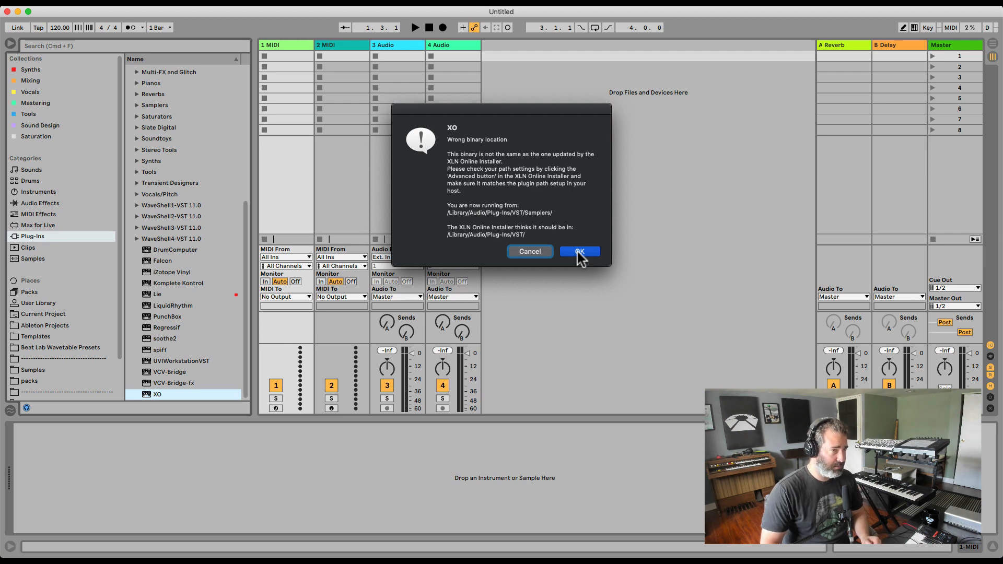
Dismiss the XO wrong binary location warning and reposition the XO plugin window.
{"action": "left_click", "coordinate": [580, 252]}
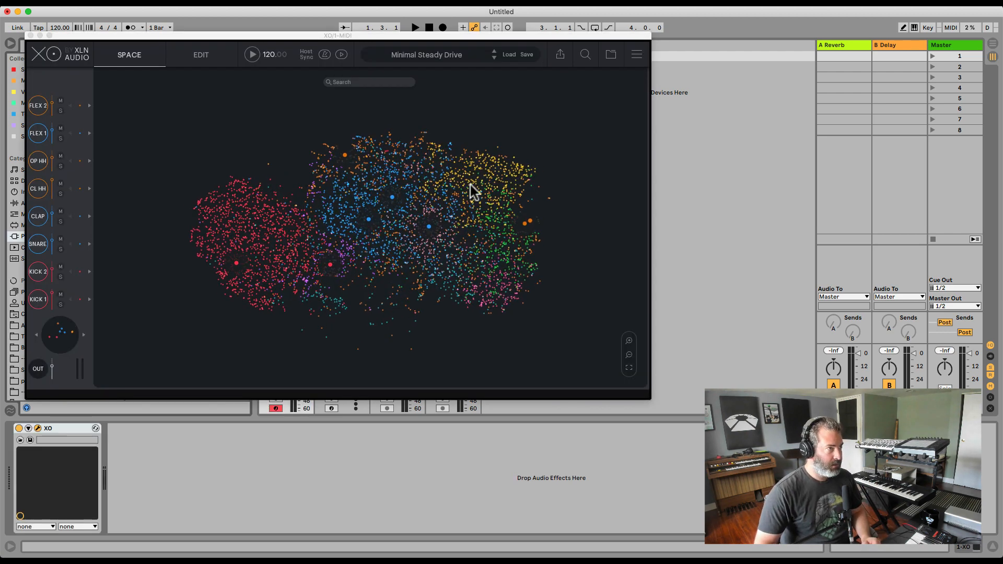
{"action": "left_click_drag", "start_coordinate": [369, 39], "coordinate": [539, 69]}
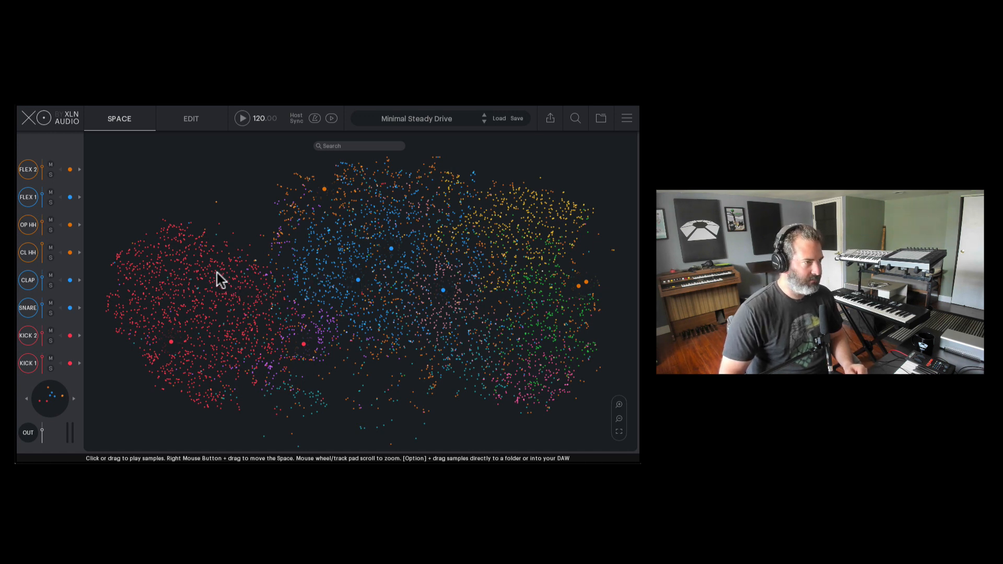
Audition samples across the sample space, including the red, yellow, green, pink, orange and blue clusters.
{"action": "left_click_drag", "start_coordinate": [217, 278], "coordinate": [162, 310]}
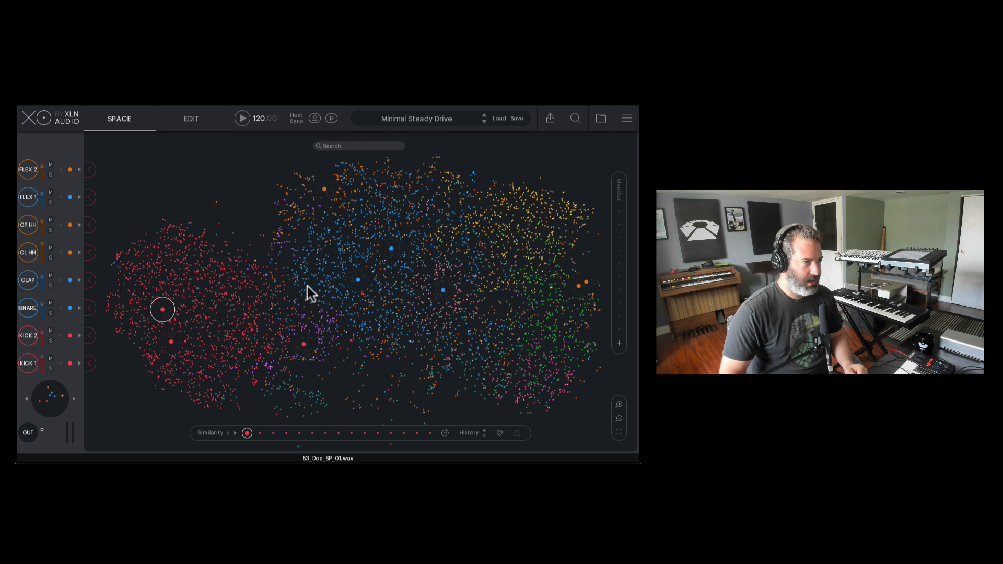
{"action": "left_click_drag", "start_coordinate": [323, 273], "coordinate": [544, 218]}
{"action": "left_click", "coordinate": [544, 282]}
{"action": "left_click_drag", "start_coordinate": [534, 255], "coordinate": [551, 386]}
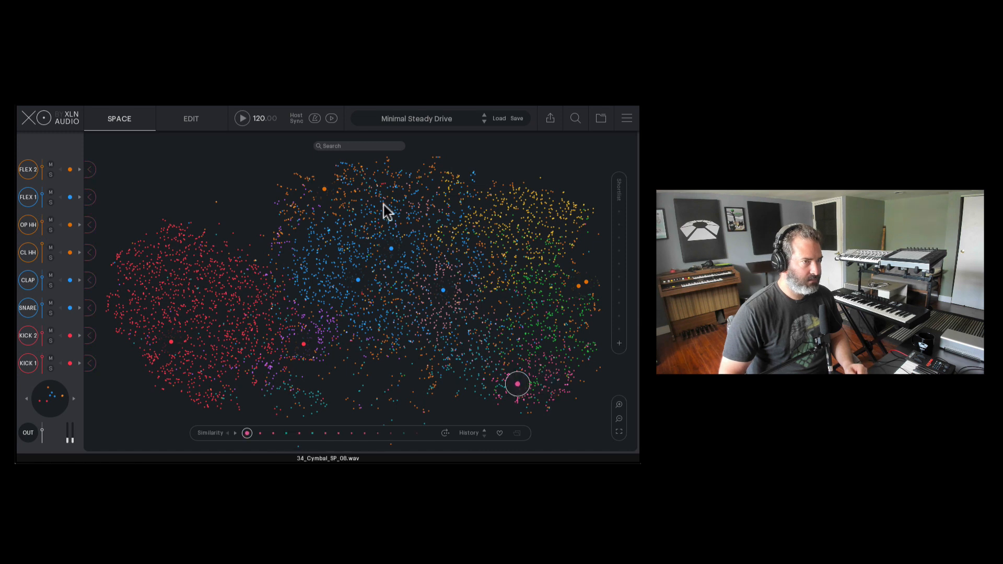
{"action": "left_click_drag", "start_coordinate": [385, 193], "coordinate": [345, 194]}
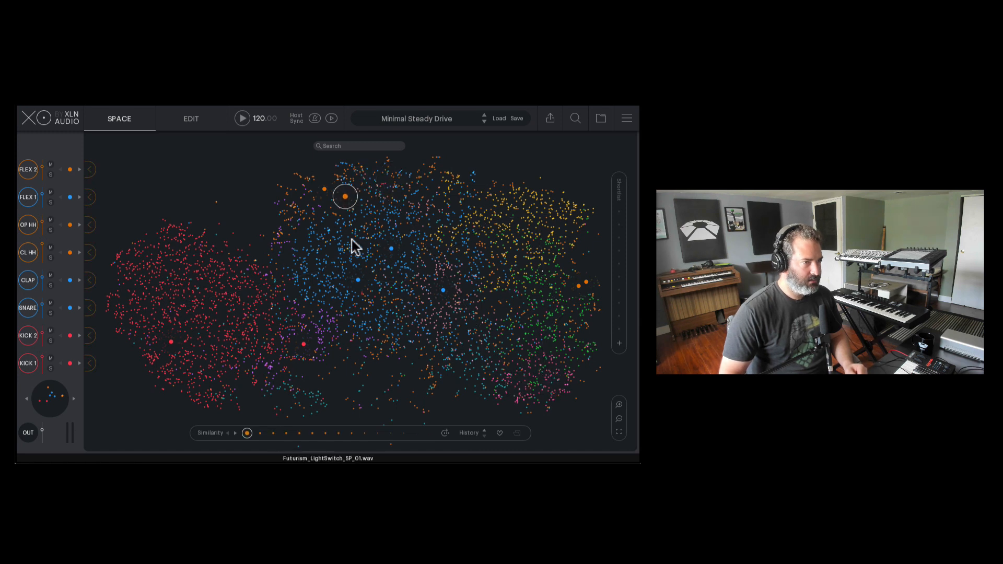
{"action": "left_click", "coordinate": [346, 274]}
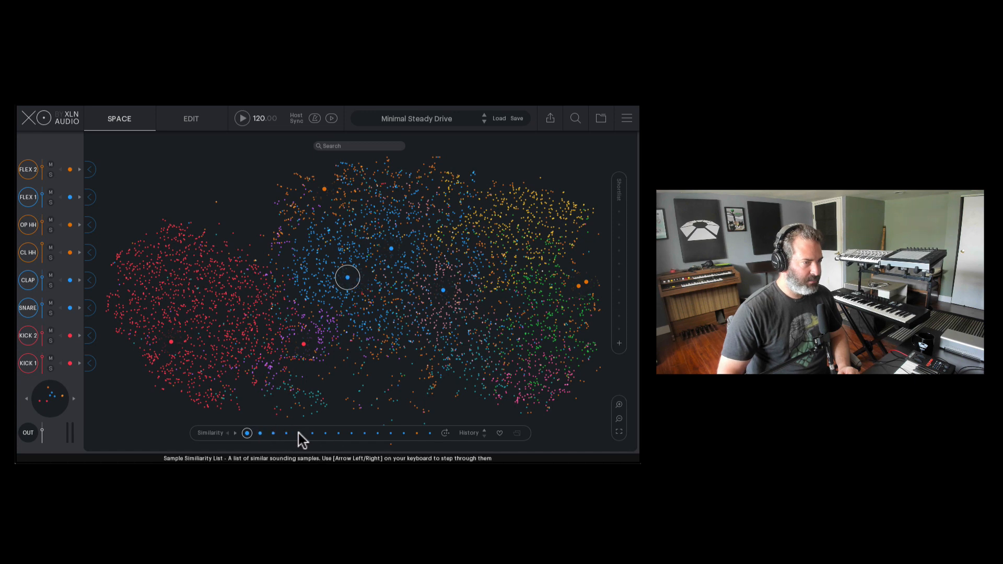
Audition the similar samples one by one up to Modern_Soul_RnB_Brown_Snare.wav and refresh the similarity list from it.
{"action": "left_click", "coordinate": [261, 433]}
{"action": "left_click", "coordinate": [274, 433]}
{"action": "left_click", "coordinate": [288, 433]}
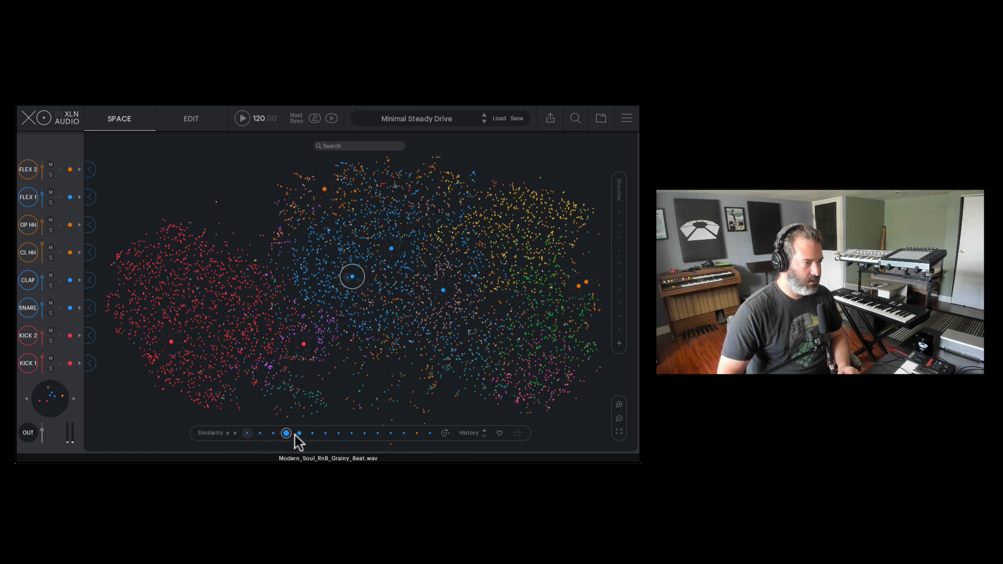
{"action": "left_click", "coordinate": [302, 433]}
{"action": "left_click", "coordinate": [314, 433]}
{"action": "left_click", "coordinate": [325, 433]}
{"action": "left_click", "coordinate": [338, 433]}
{"action": "left_click", "coordinate": [352, 433]}
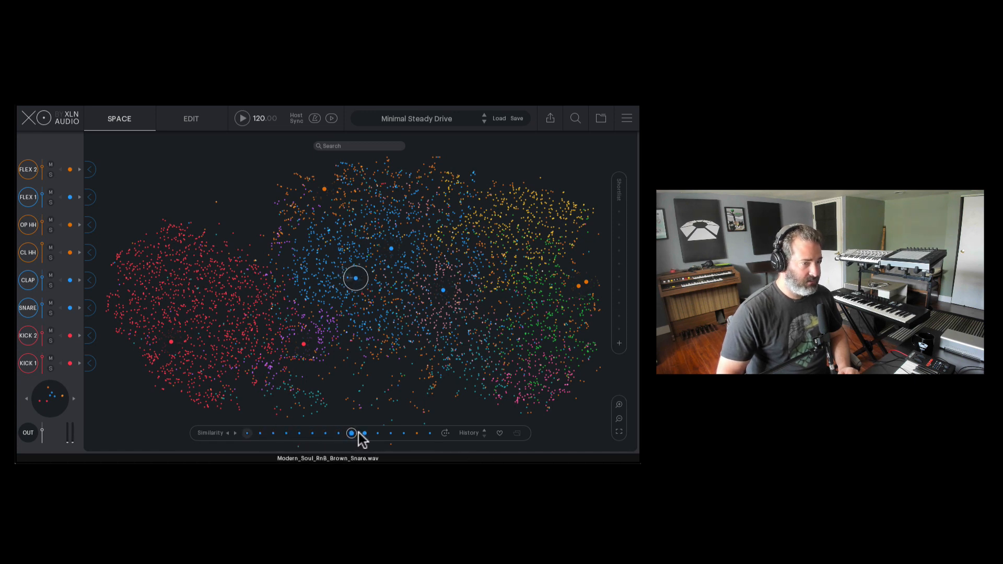
{"action": "left_click", "coordinate": [445, 433]}
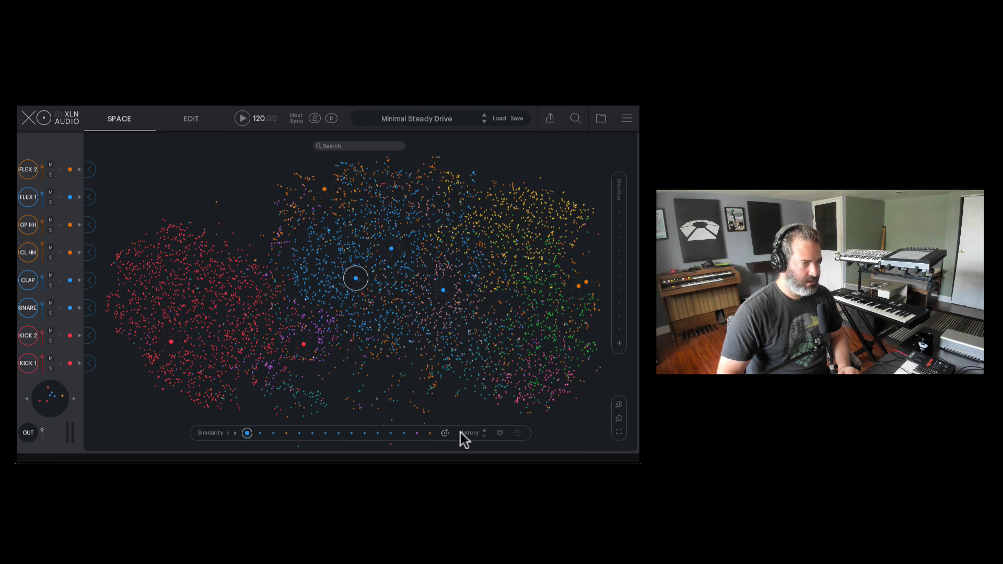
Step back through the history of previously auditioned samples and leave the history view.
{"action": "left_click", "coordinate": [477, 433]}
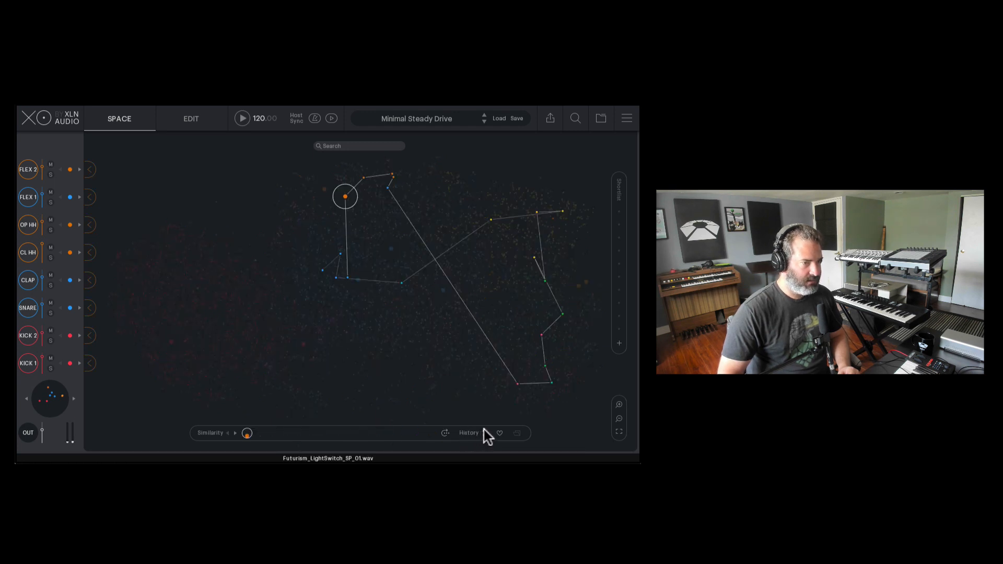
{"action": "left_click", "coordinate": [483, 429]}
{"action": "left_click", "coordinate": [483, 437]}
{"action": "left_click", "coordinate": [484, 437]}
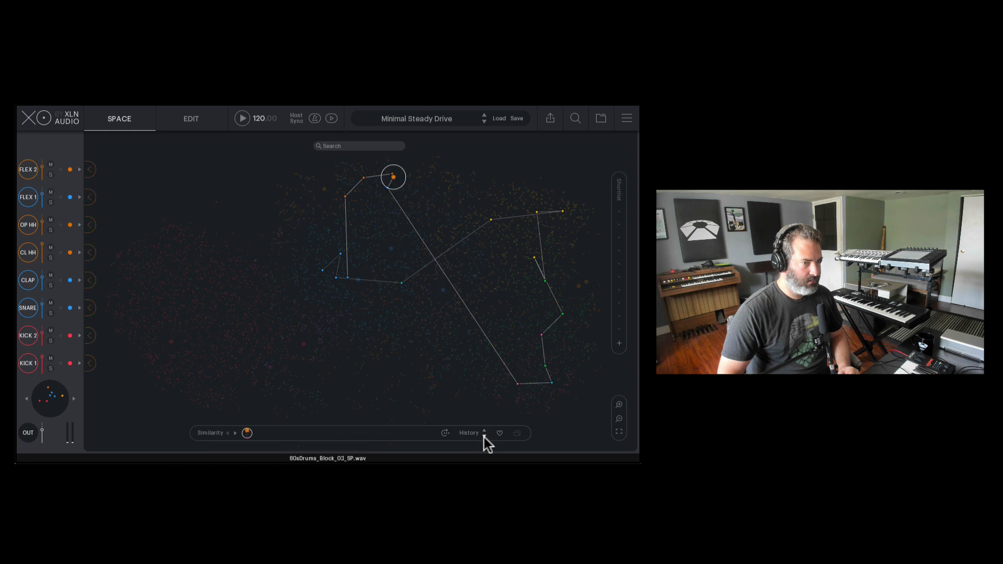
{"action": "left_click", "coordinate": [484, 437]}
{"action": "left_click", "coordinate": [483, 437]}
{"action": "left_click", "coordinate": [483, 437]}
{"action": "left_click", "coordinate": [484, 437]}
{"action": "left_click", "coordinate": [466, 433]}
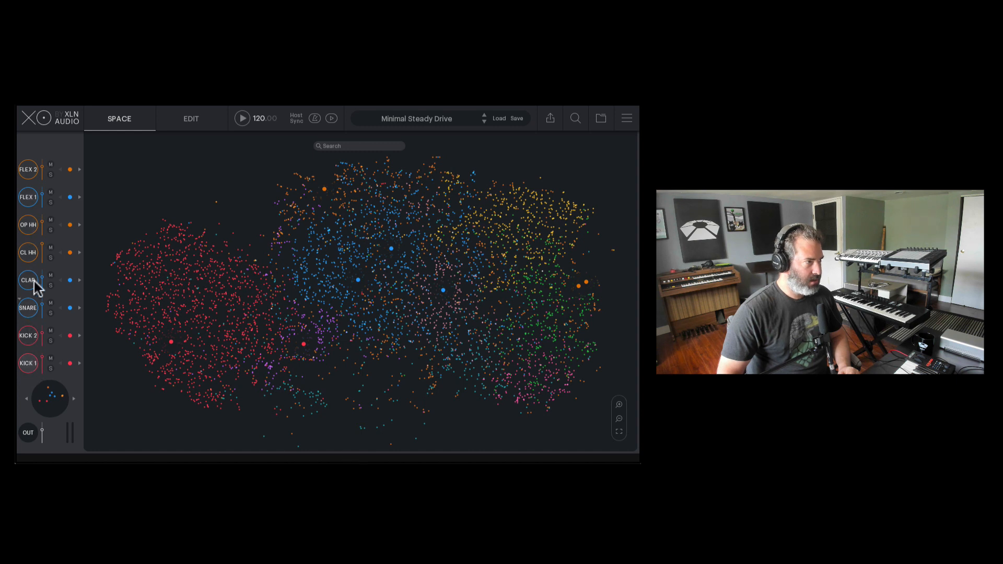
Audition replacements for FLEX 2 and assign EasternPercussion_BongoHigh_Stick_01_SP.wav to that slot.
{"action": "left_click", "coordinate": [28, 174]}
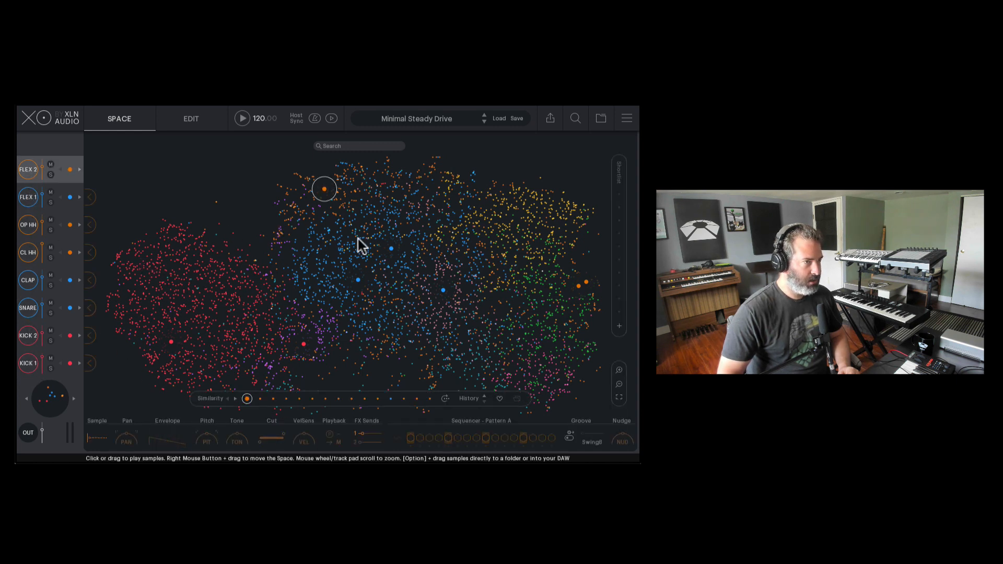
{"action": "left_click_drag", "start_coordinate": [372, 237], "coordinate": [308, 243]}
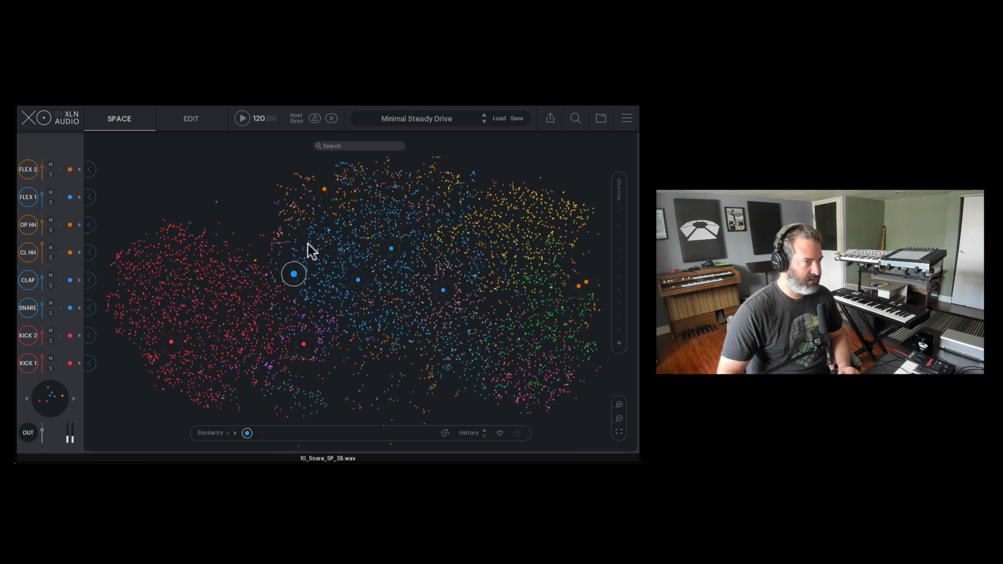
{"action": "left_click", "coordinate": [333, 199]}
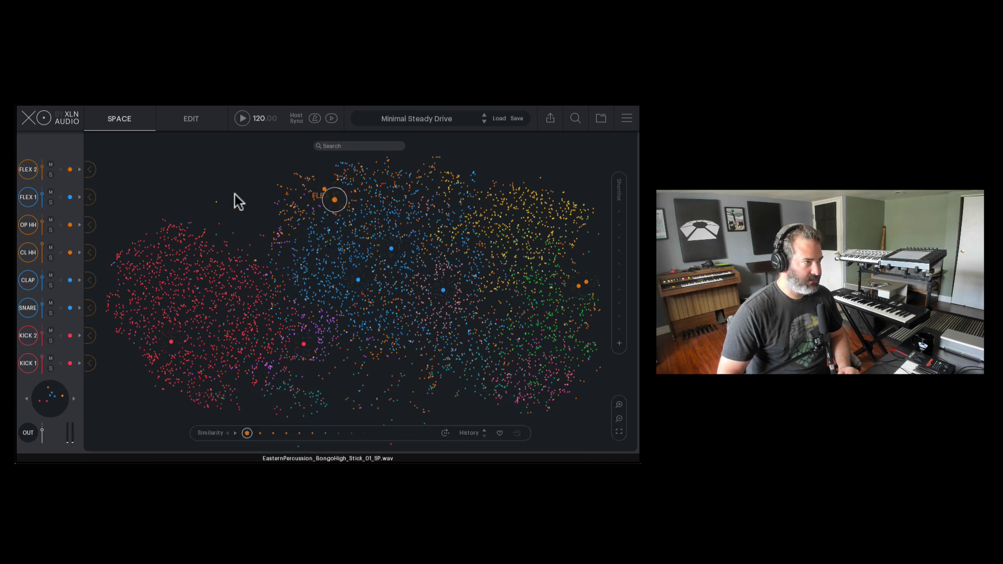
{"action": "left_click", "coordinate": [93, 171]}
{"action": "left_click", "coordinate": [34, 172]}
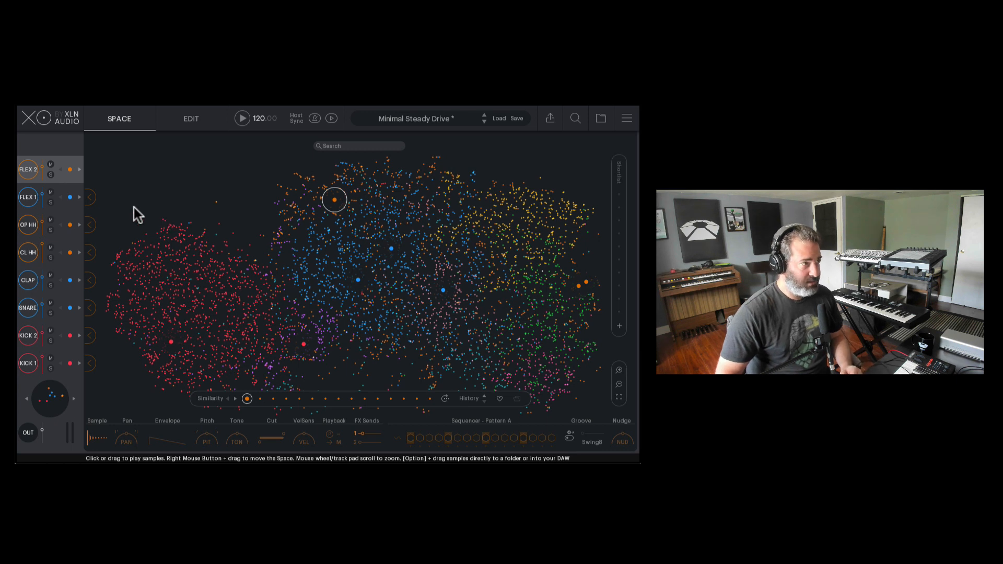
Play the FLEX 2 sample and look over the slot's copy, reset and lock options without choosing any.
{"action": "scroll", "coordinate": [122, 203], "scroll_direction": "down", "scroll_amount": 1}
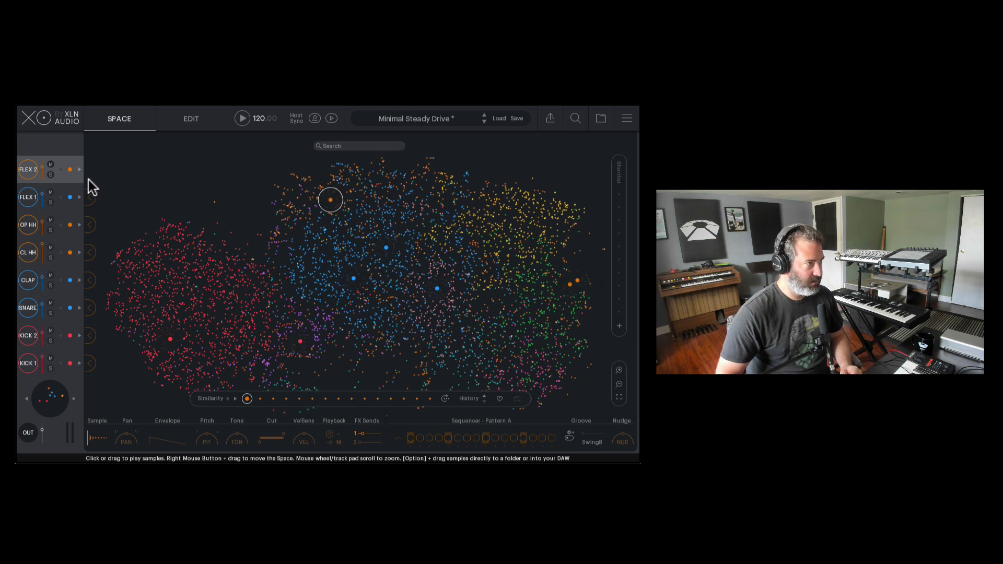
{"action": "left_click", "coordinate": [29, 172]}
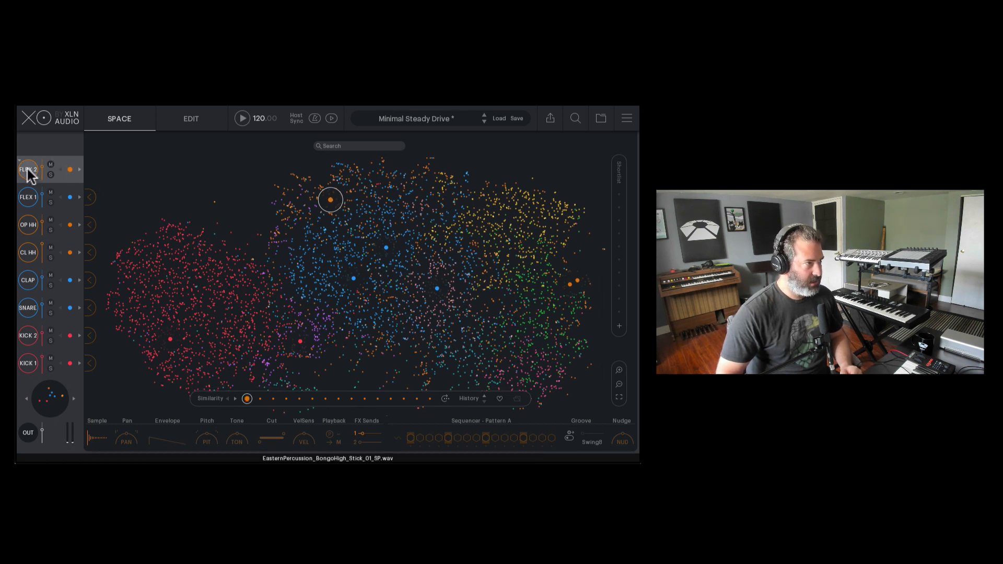
{"action": "right_click", "coordinate": [20, 165]}
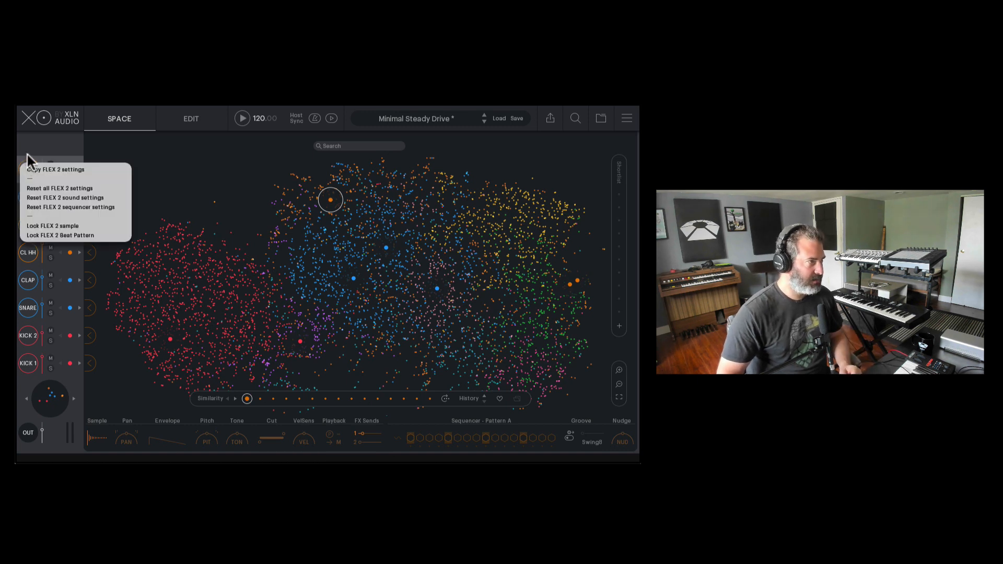
{"action": "left_click", "coordinate": [27, 155]}
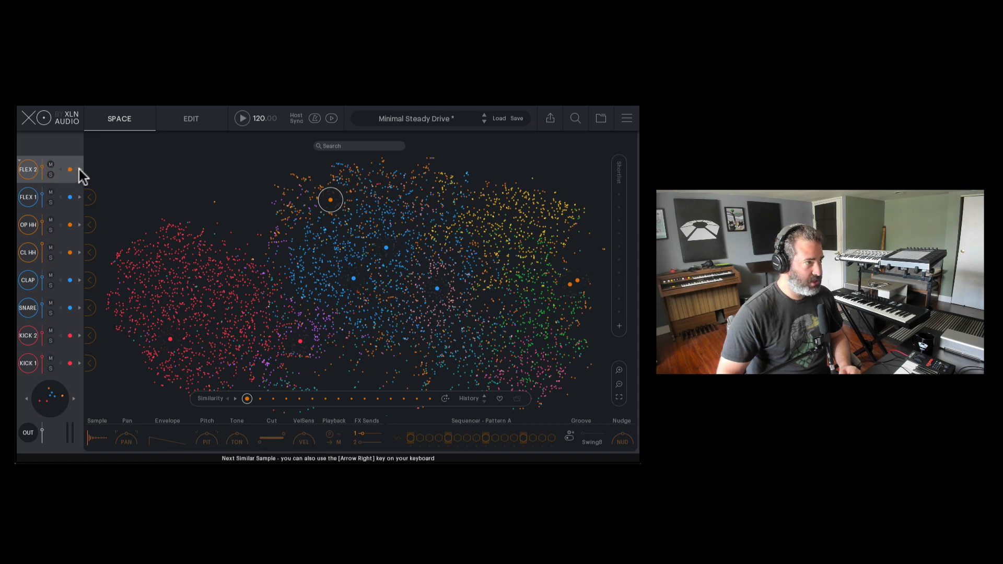
Advance the FLEX 2 slot several places through its similar samples.
{"action": "left_click", "coordinate": [80, 170]}
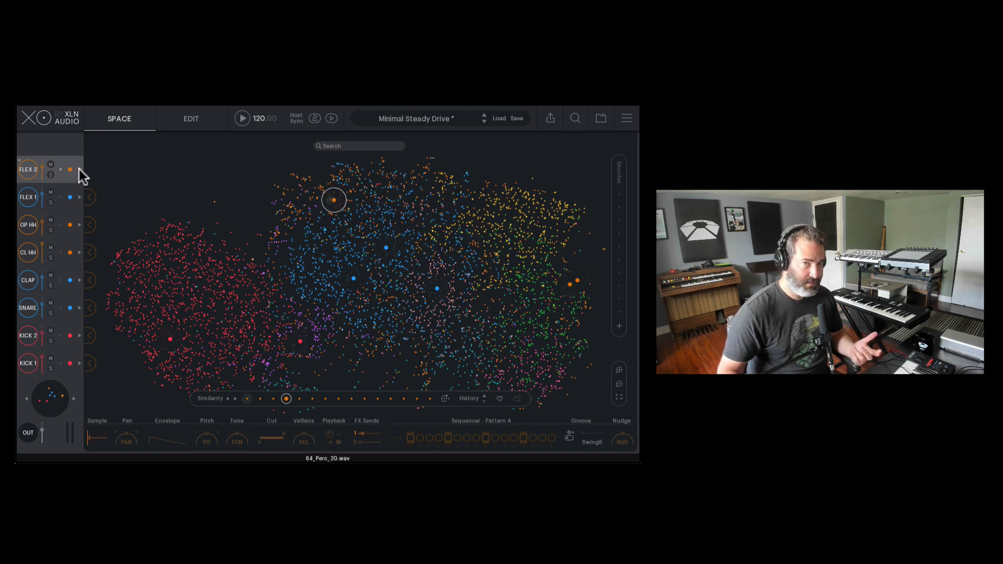
{"action": "left_click", "coordinate": [80, 170]}
{"action": "left_click", "coordinate": [80, 169]}
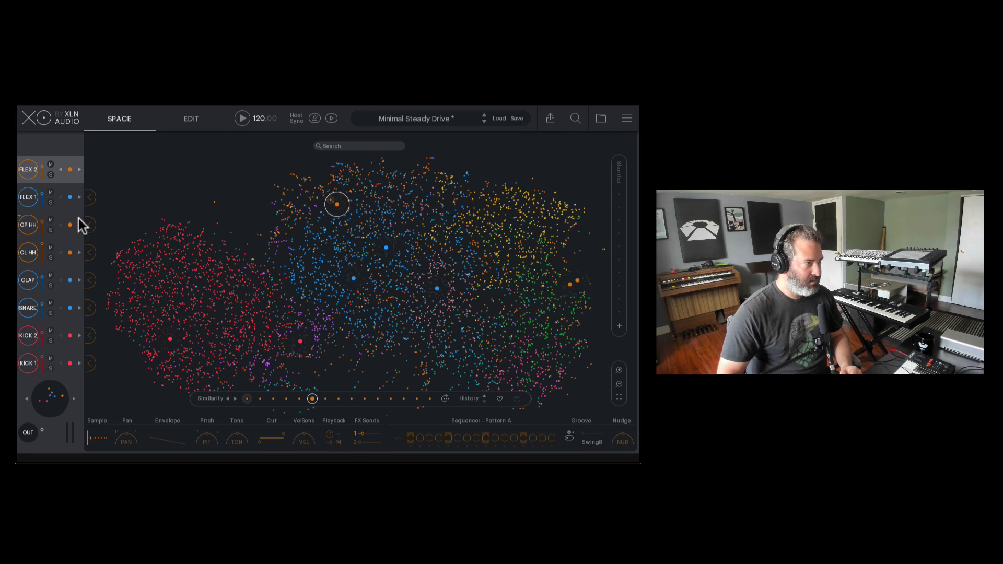
Review the list of sample folders XO scans and close it without changes.
{"action": "left_click", "coordinate": [600, 119]}
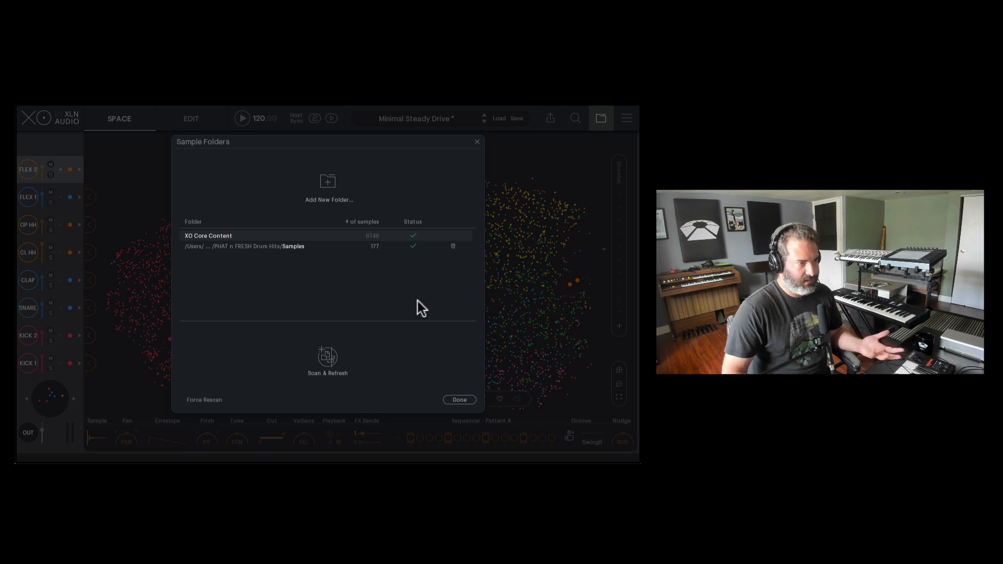
{"action": "left_click", "coordinate": [459, 399]}
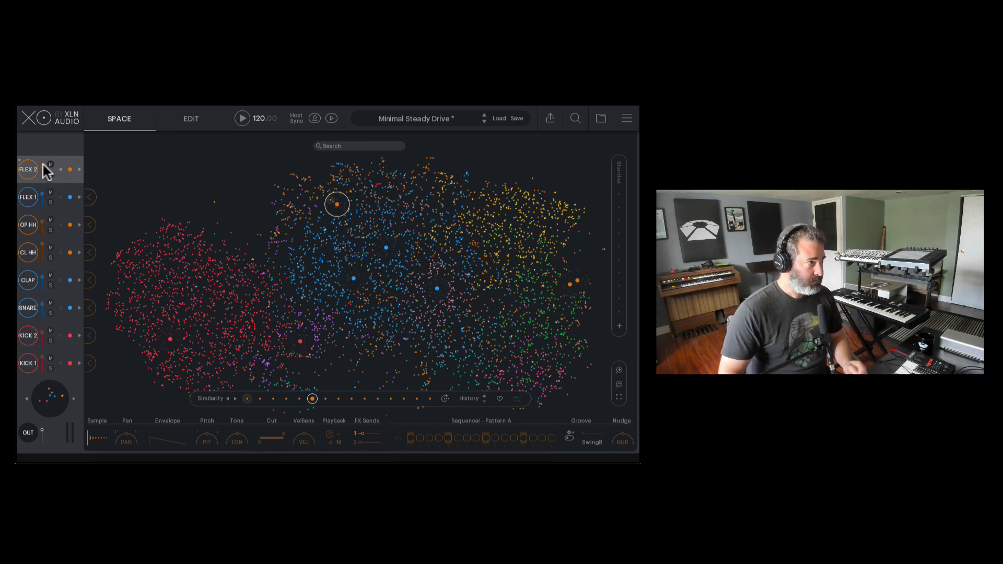
Select the FLEX 1 slot and swap the whole kit for the next similar samples.
{"action": "left_click", "coordinate": [42, 202]}
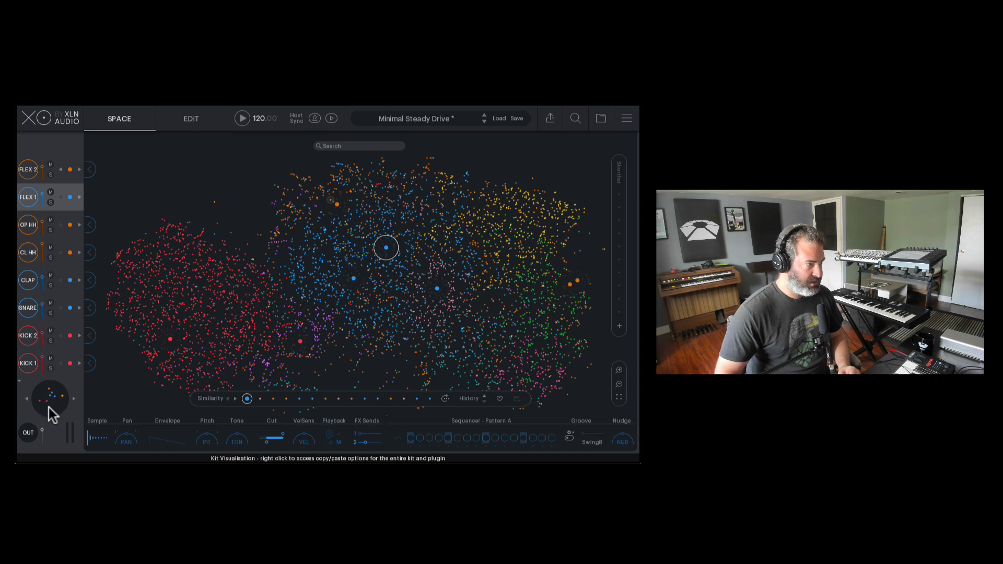
{"action": "left_click", "coordinate": [73, 399]}
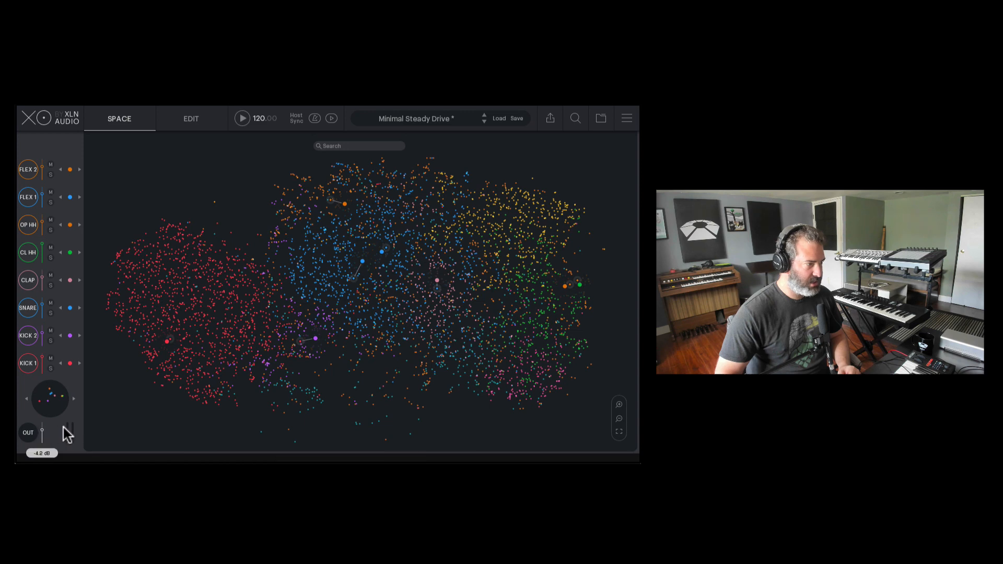
{"action": "left_click", "coordinate": [619, 404]}
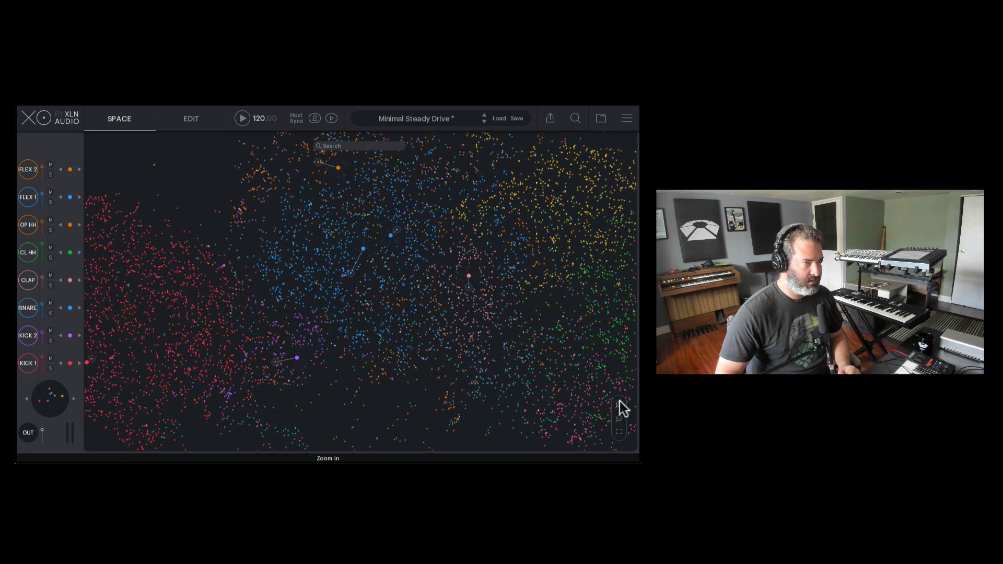
{"action": "left_click", "coordinate": [619, 431]}
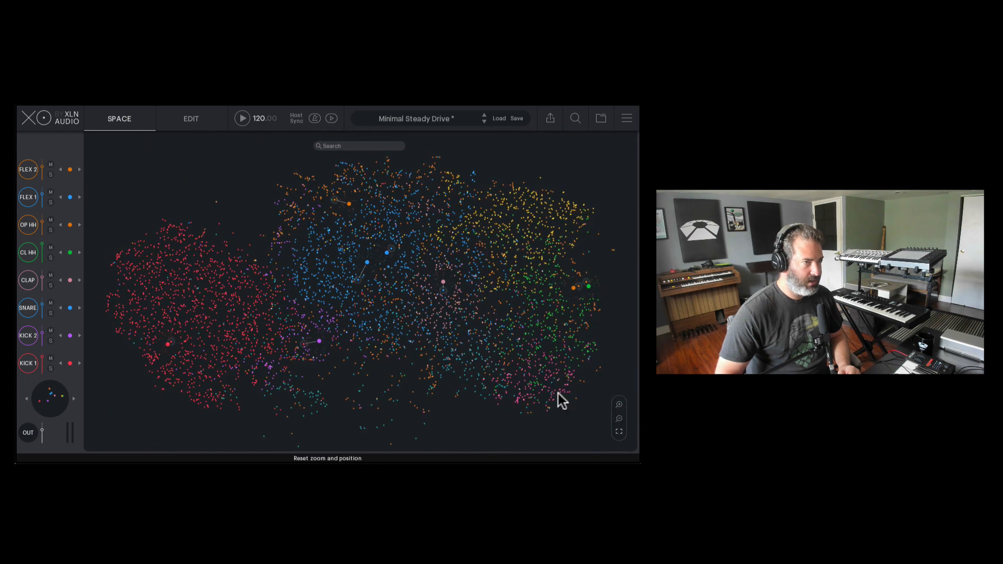
Search the sample space for "kick", clear the search and audition GhostekMutantDubstep_24_Perc_SP_22.wav.
{"action": "left_click", "coordinate": [366, 146]}
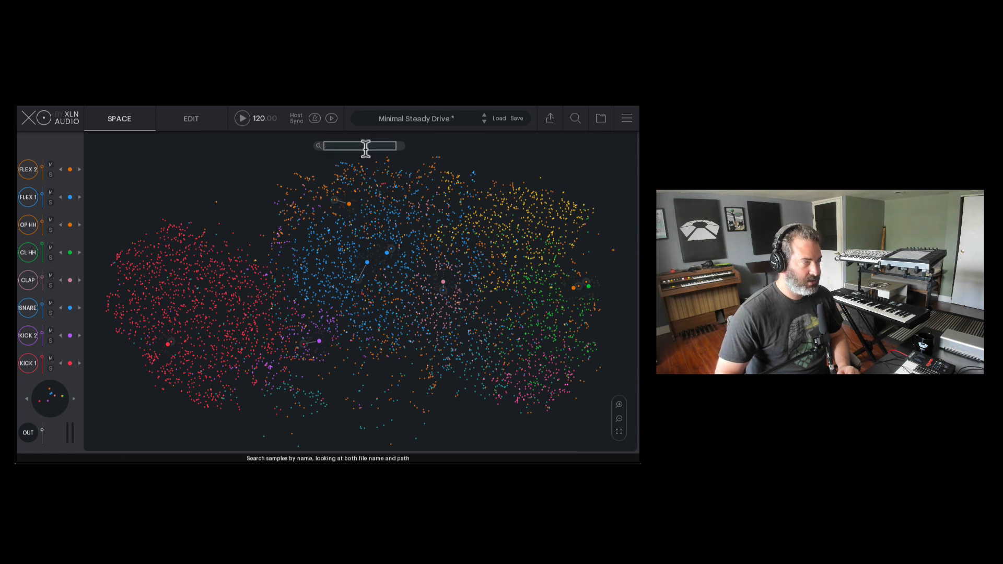
{"action": "type", "text": "kick"}
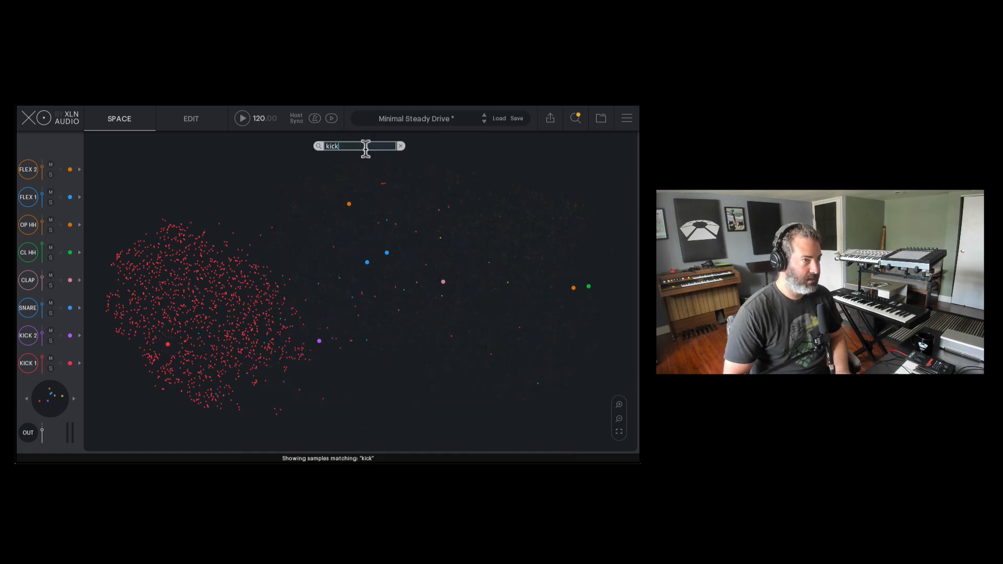
{"action": "key", "text": "BackSpace"}
{"action": "key", "text": "BackSpace"}
{"action": "key", "text": "BackSpace"}
{"action": "key", "text": "BackSpace"}
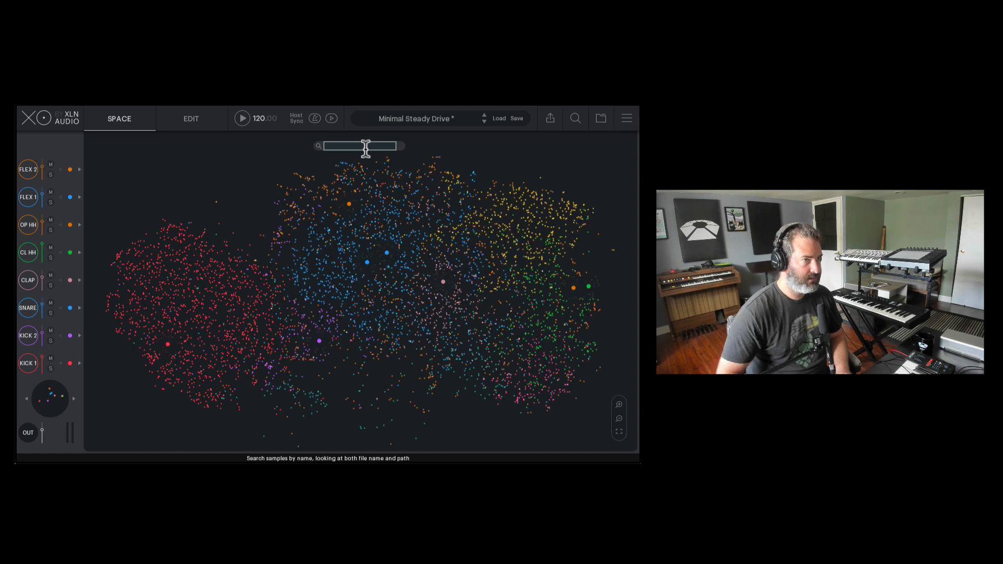
{"action": "left_click", "coordinate": [311, 211]}
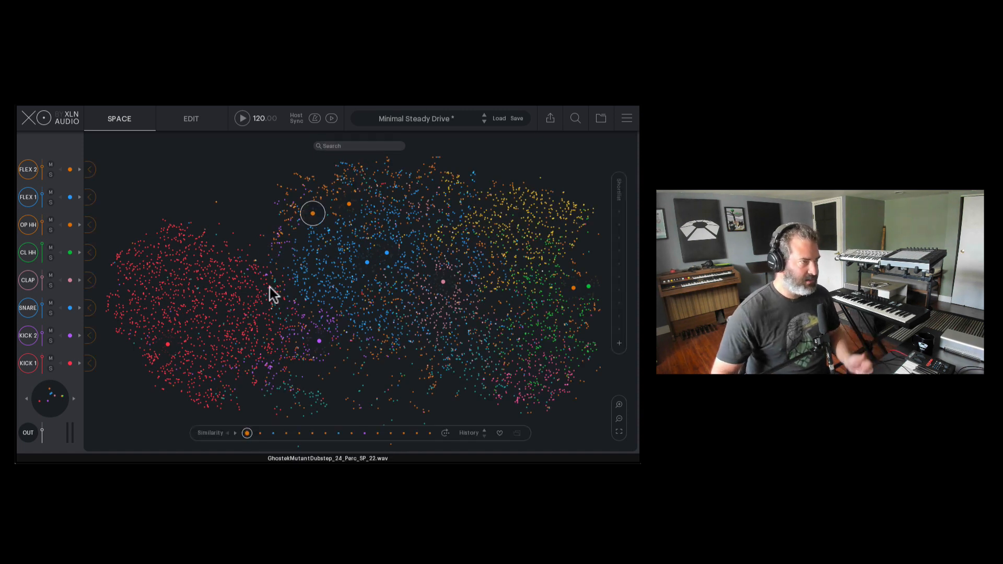
Show the edit view, open the FLEX 2 sample for editing and try moving its sample start.
{"action": "left_click", "coordinate": [190, 122]}
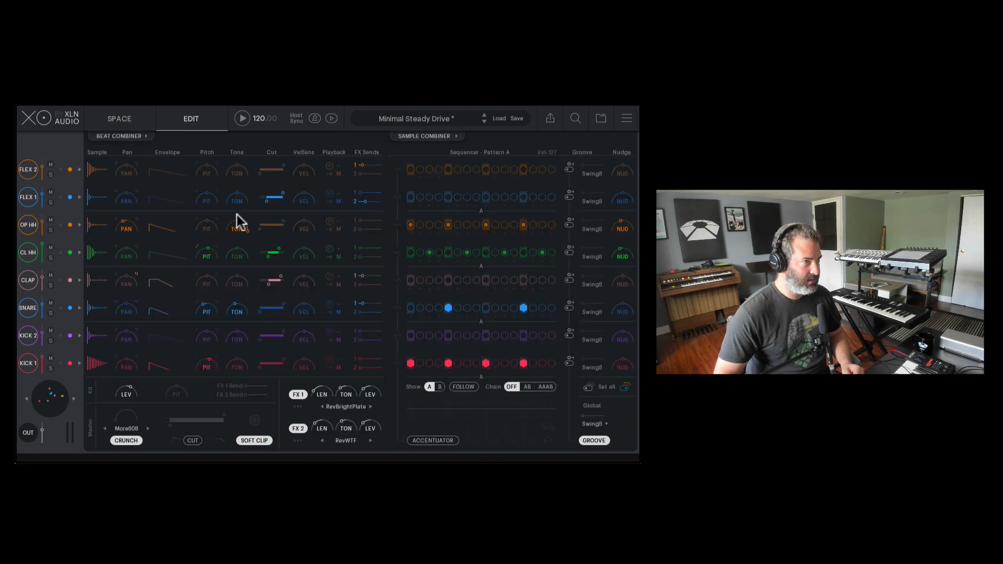
{"action": "left_click", "coordinate": [100, 176]}
{"action": "mouse_move", "coordinate": [193, 262]}
{"action": "left_mouse_down"}
{"action": "mouse_move", "coordinate": [238, 263]}
{"action": "mouse_move", "coordinate": [189, 262]}
{"action": "left_mouse_up"}
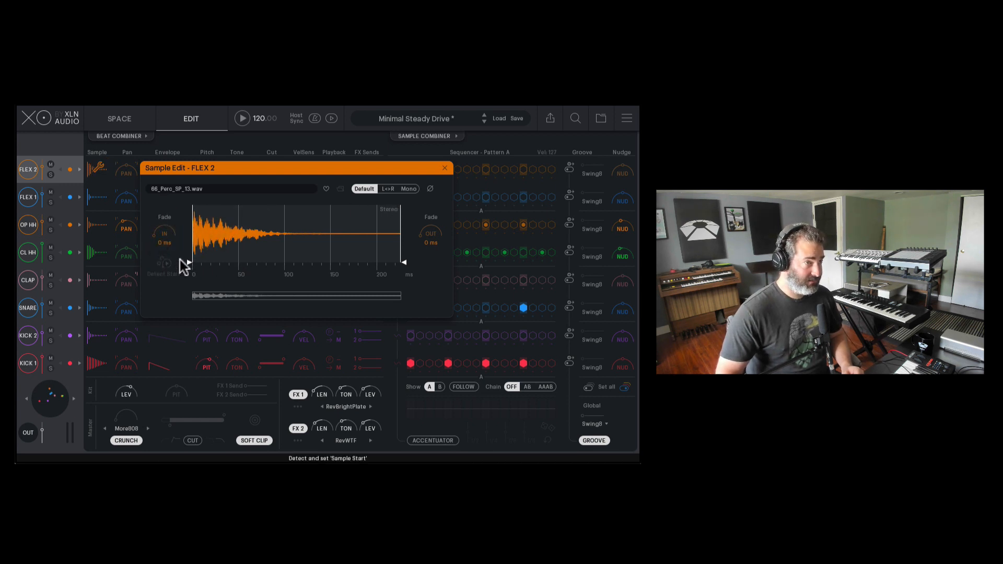
{"action": "mouse_move", "coordinate": [192, 258]}
{"action": "left_mouse_down"}
{"action": "mouse_move", "coordinate": [229, 259]}
{"action": "mouse_move", "coordinate": [188, 258]}
{"action": "left_mouse_up"}
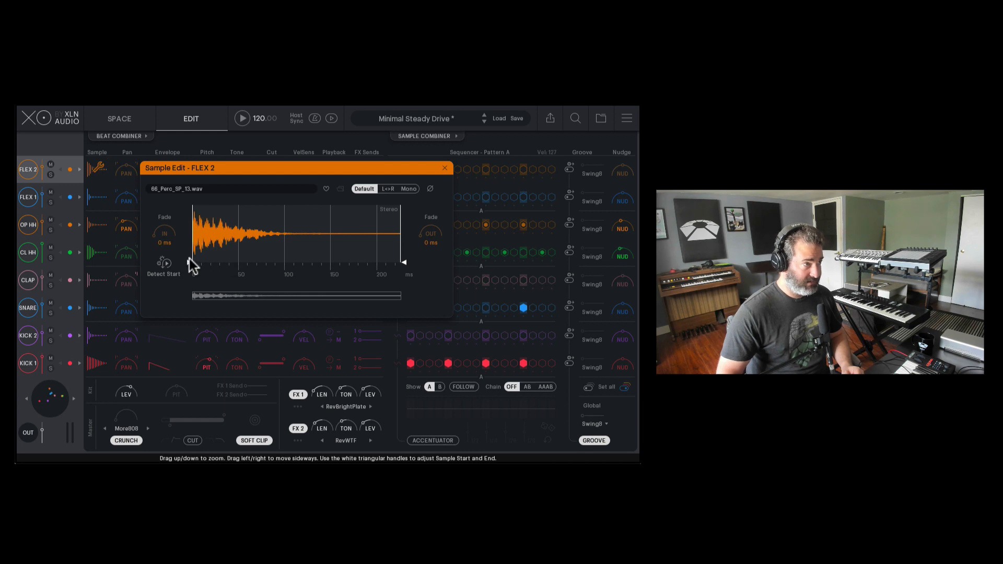
Try the L<>R and Mono channel modes and the fade out on the FLEX 2 sample, restore Default and close the sample editor.
{"action": "left_click", "coordinate": [388, 187]}
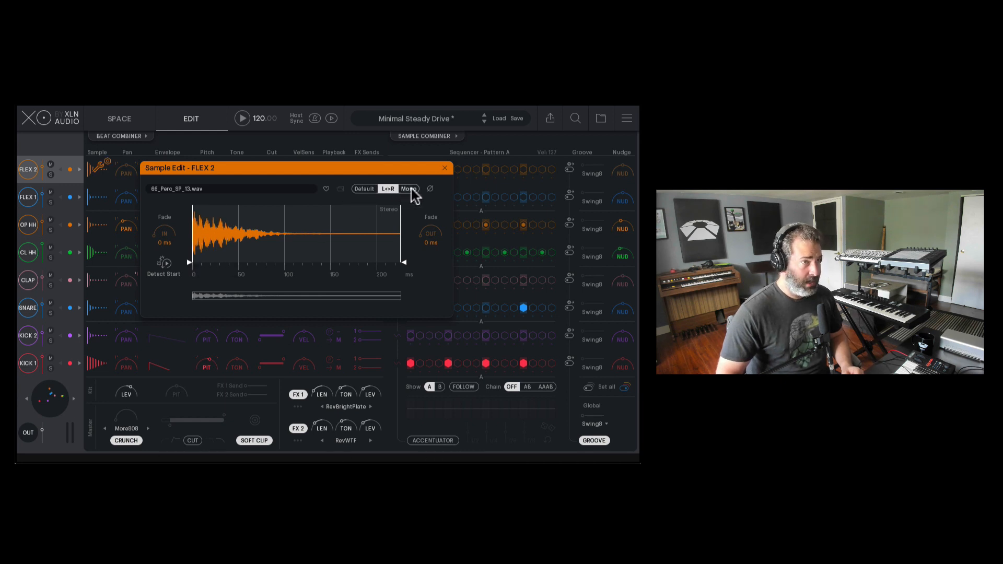
{"action": "left_click", "coordinate": [409, 189]}
{"action": "left_click", "coordinate": [395, 188]}
{"action": "left_click", "coordinate": [360, 189]}
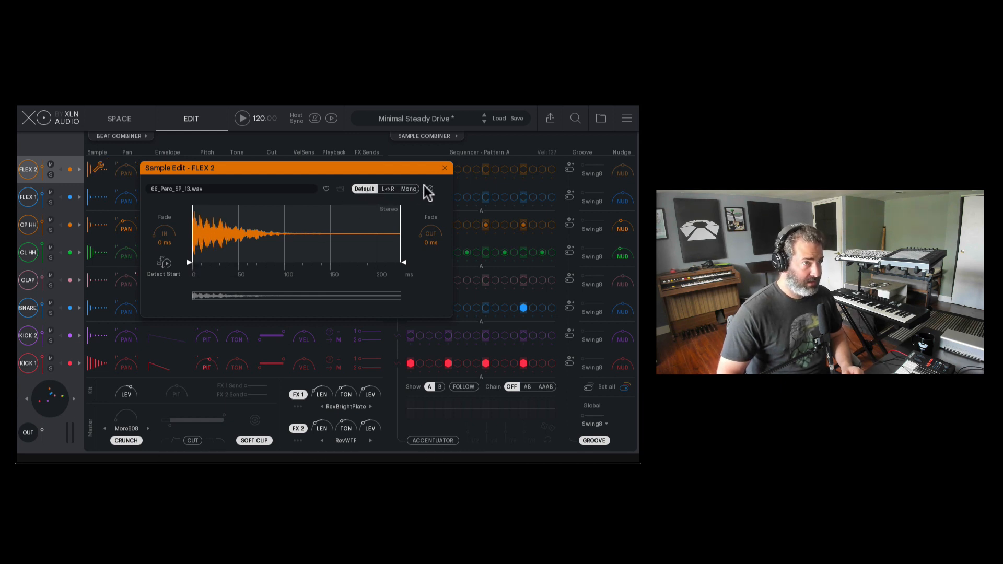
{"action": "mouse_move", "coordinate": [423, 246]}
{"action": "left_mouse_down"}
{"action": "mouse_move", "coordinate": [426, 228]}
{"action": "mouse_move", "coordinate": [403, 264]}
{"action": "left_mouse_up"}
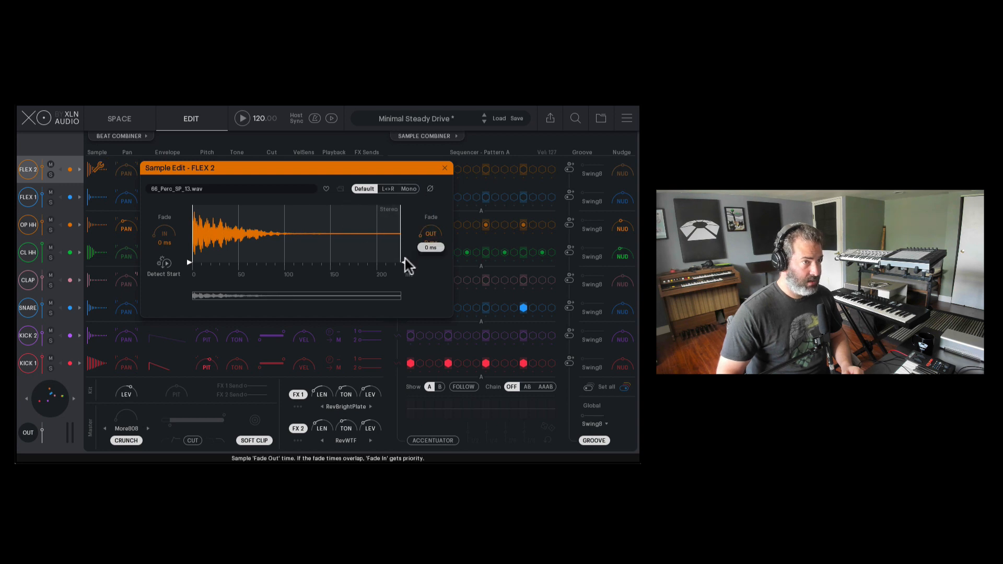
{"action": "left_click", "coordinate": [447, 170]}
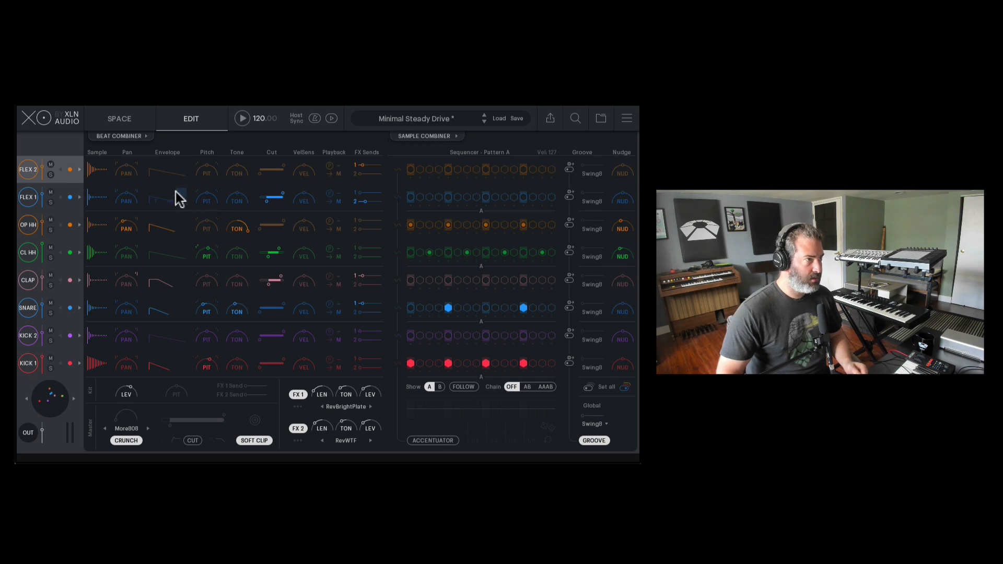
Try the FLEX 2 pan and its Haas delay for a wider sound.
{"action": "mouse_move", "coordinate": [126, 173]}
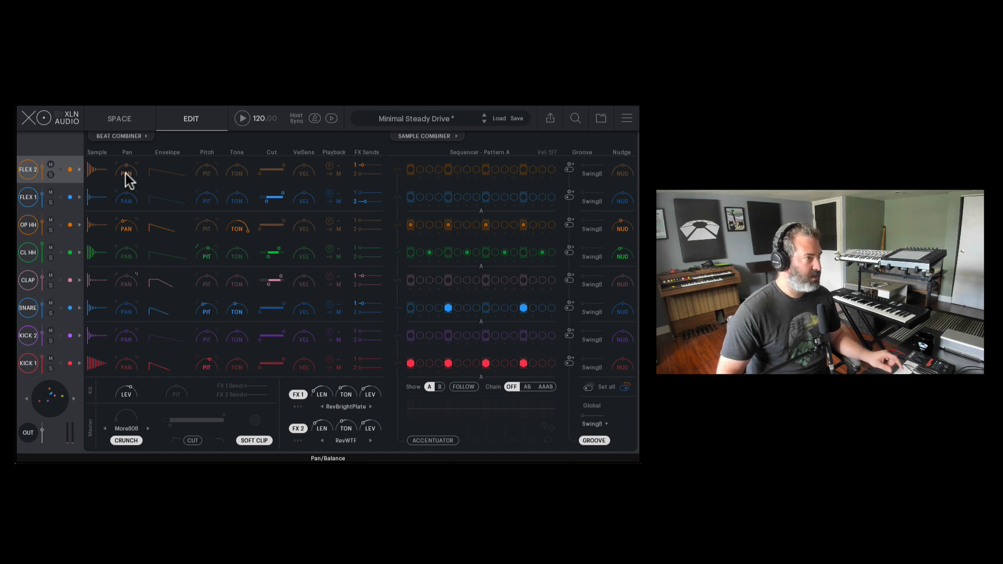
{"action": "mouse_move", "coordinate": [125, 173]}
{"action": "left_mouse_down"}
{"action": "mouse_move", "coordinate": [133, 115]}
{"action": "mouse_move", "coordinate": [130, 219]}
{"action": "mouse_move", "coordinate": [130, 174]}
{"action": "left_mouse_up"}
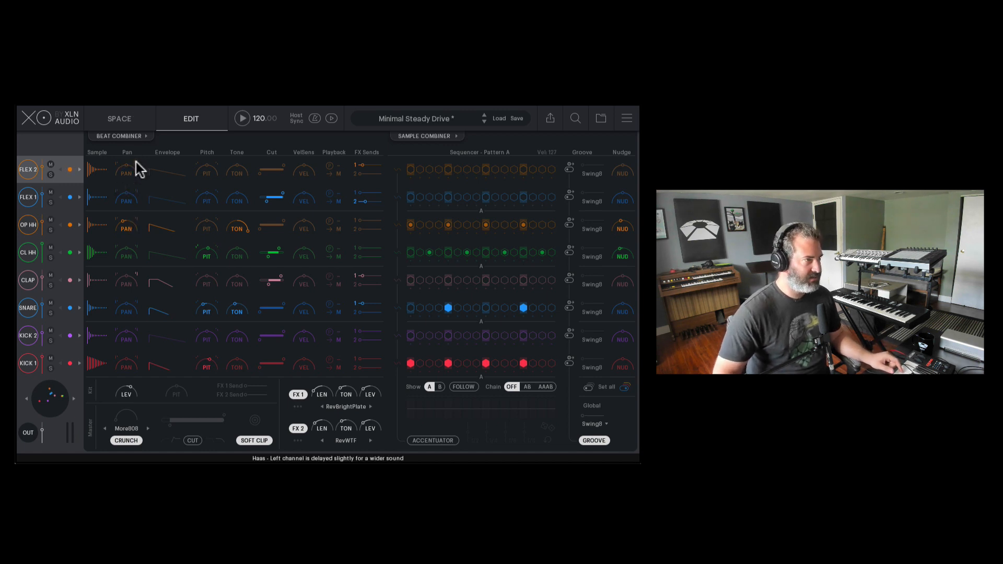
{"action": "left_click", "coordinate": [136, 163]}
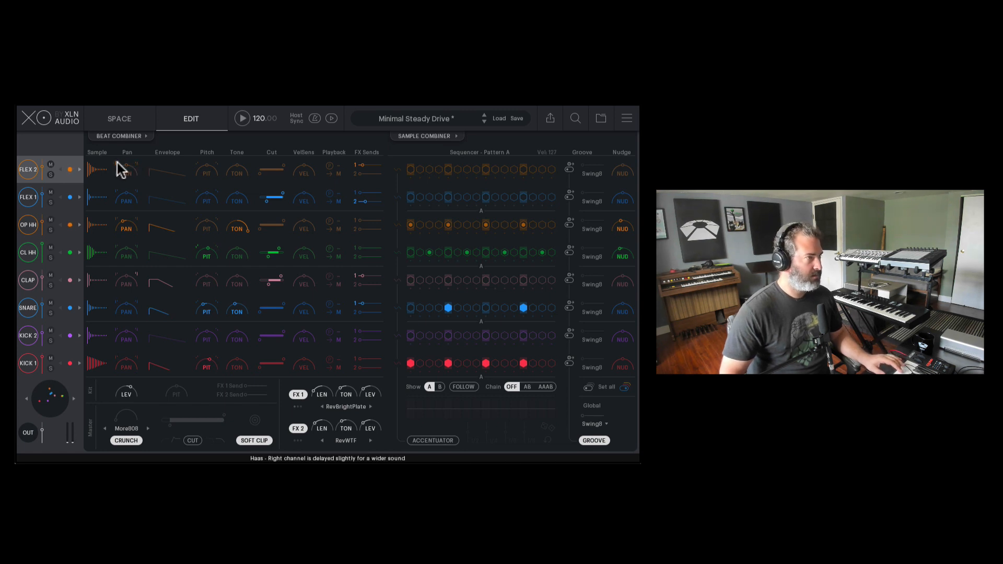
Shape the FLEX 2 envelope by adjusting its transient, hold and decay.
{"action": "mouse_move", "coordinate": [165, 173]}
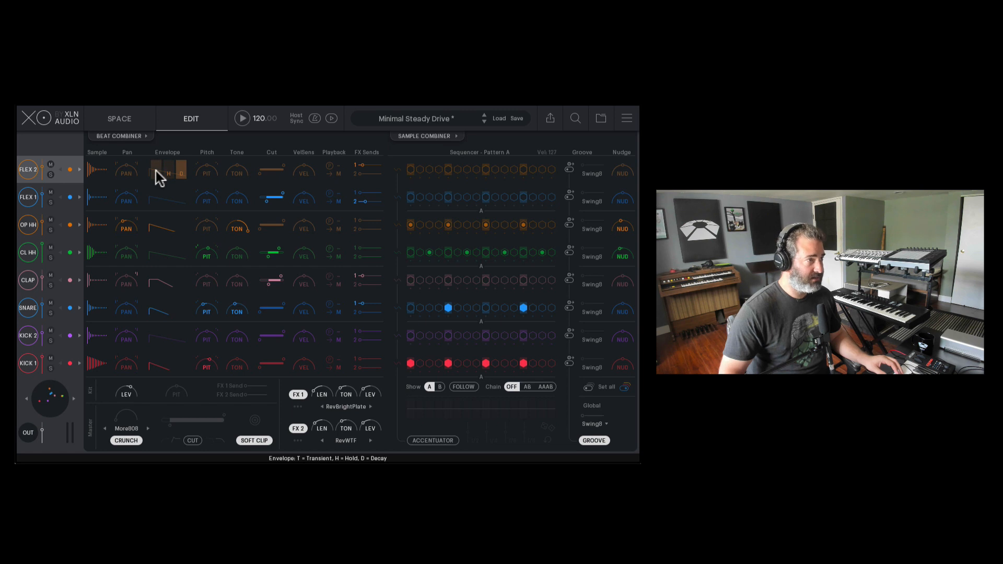
{"action": "left_click_drag", "start_coordinate": [157, 137], "coordinate": [187, 287]}
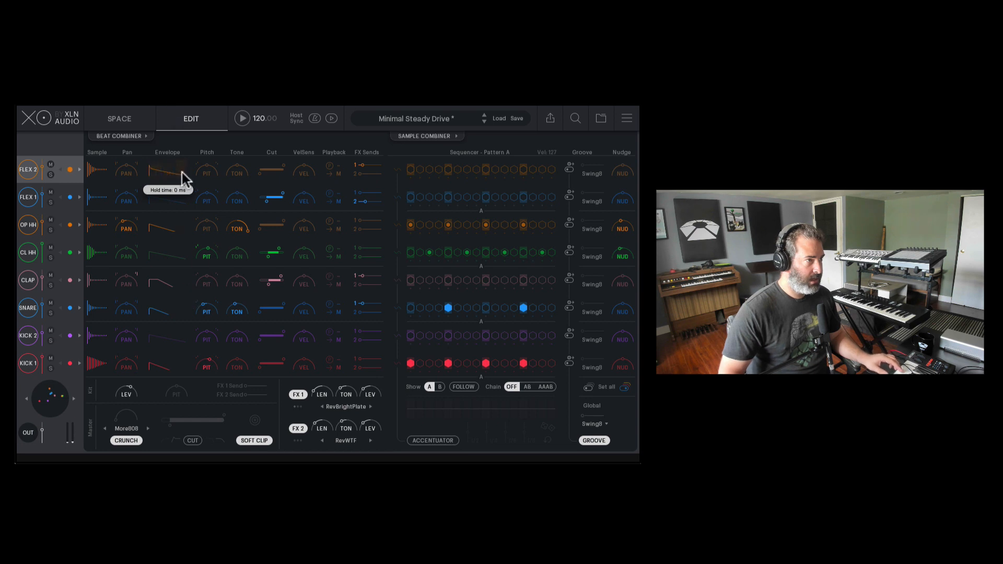
{"action": "left_click_drag", "start_coordinate": [182, 172], "coordinate": [203, 254]}
Try pitching the FLEX 2 sample up and down and reset its pitch to the default.
{"action": "left_click_drag", "start_coordinate": [205, 171], "coordinate": [212, 142]}
{"action": "left_click_drag", "start_coordinate": [202, 184], "coordinate": [207, 160]}
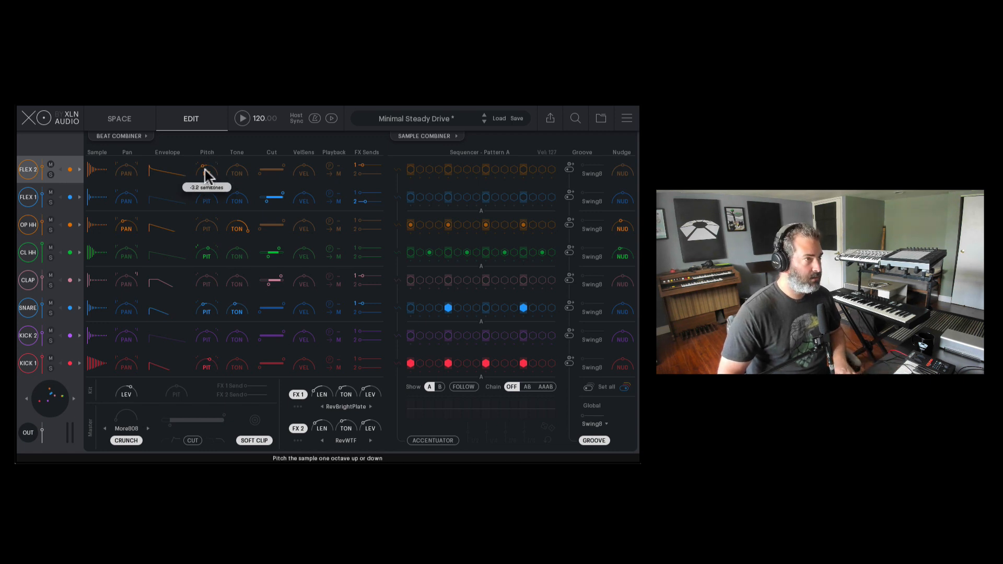
{"action": "double_click", "coordinate": [208, 169]}
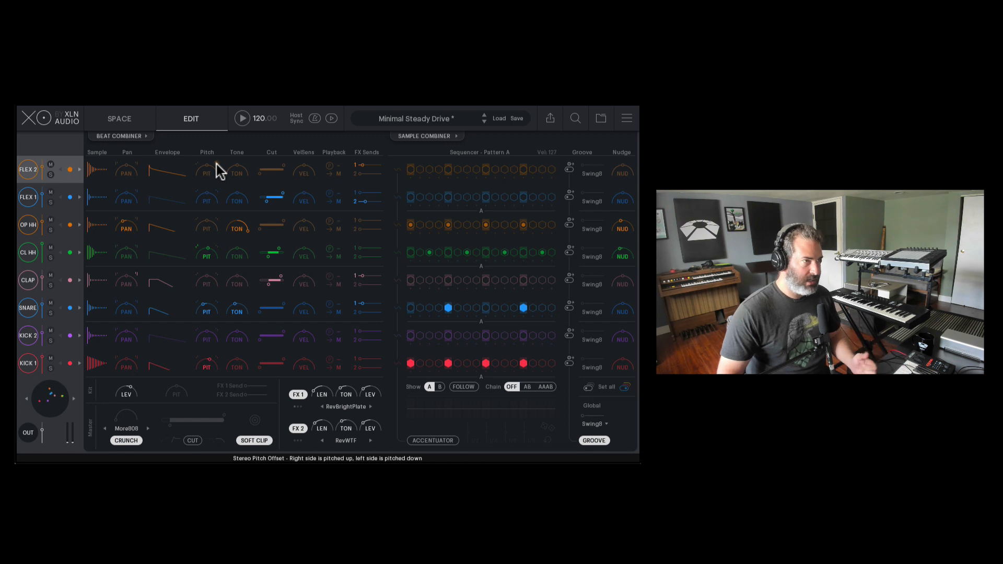
Try tilting the FLEX 2 tone EQ and return it to neutral.
{"action": "mouse_move", "coordinate": [239, 171]}
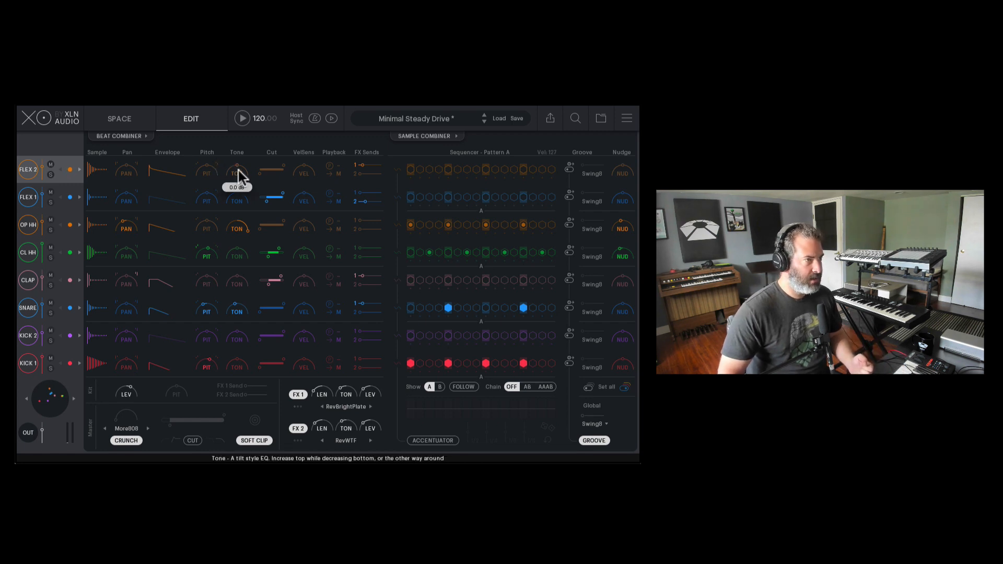
{"action": "mouse_move", "coordinate": [243, 155]}
{"action": "left_mouse_down"}
{"action": "mouse_move", "coordinate": [247, 140]}
{"action": "mouse_move", "coordinate": [250, 180]}
{"action": "mouse_move", "coordinate": [235, 169]}
{"action": "mouse_move", "coordinate": [241, 144]}
{"action": "left_mouse_up"}
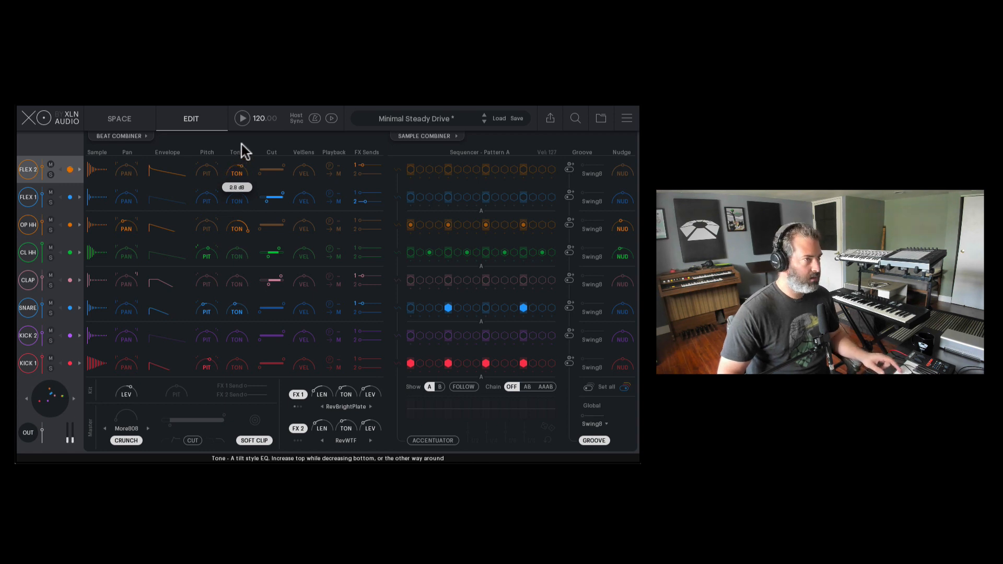
{"action": "left_click_drag", "start_coordinate": [247, 108], "coordinate": [238, 172]}
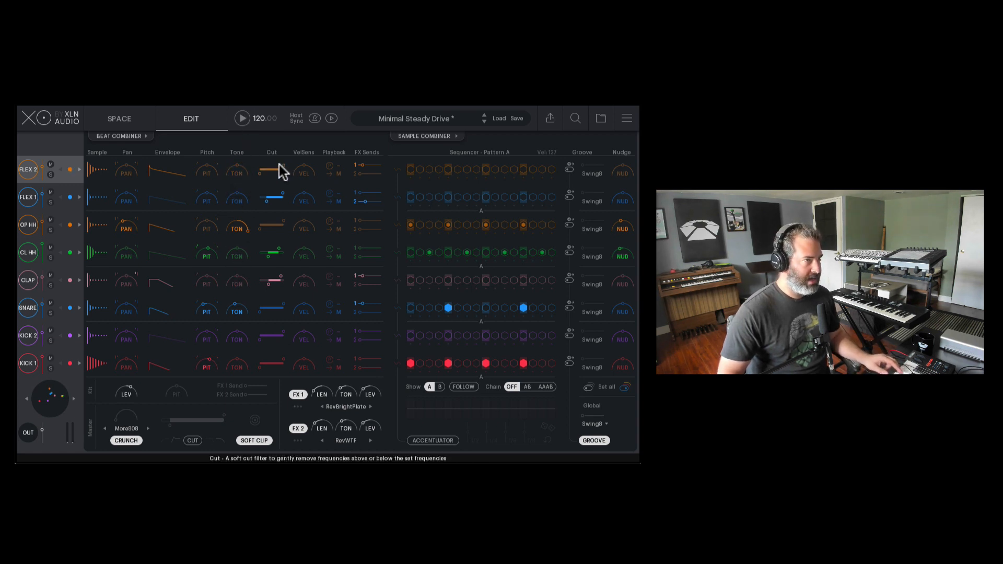
Try raising the FLEX 2 velocity sensitivity, lower it to 0% and reset it to the default.
{"action": "left_click_drag", "start_coordinate": [263, 167], "coordinate": [313, 123]}
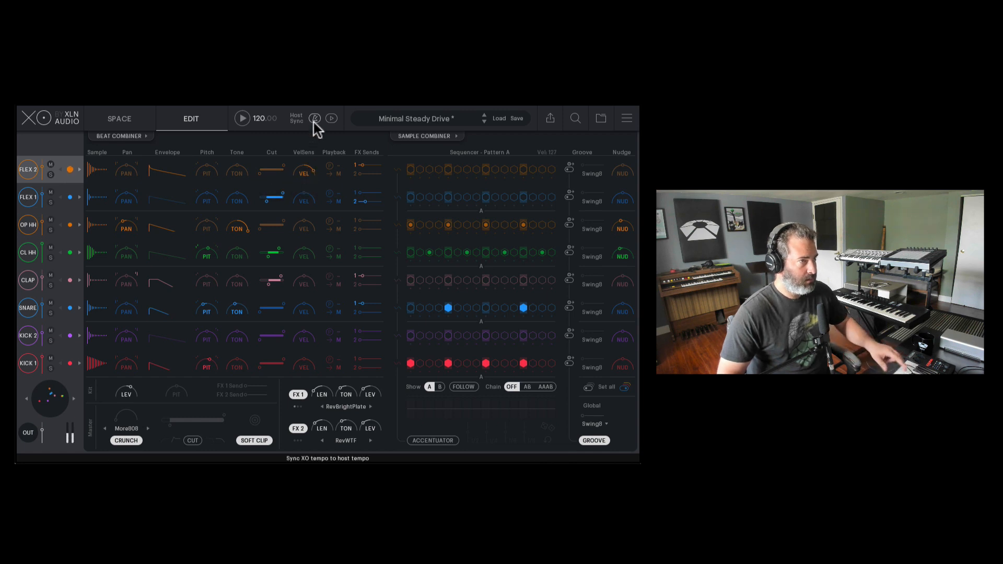
{"action": "left_click_drag", "start_coordinate": [303, 172], "coordinate": [293, 318]}
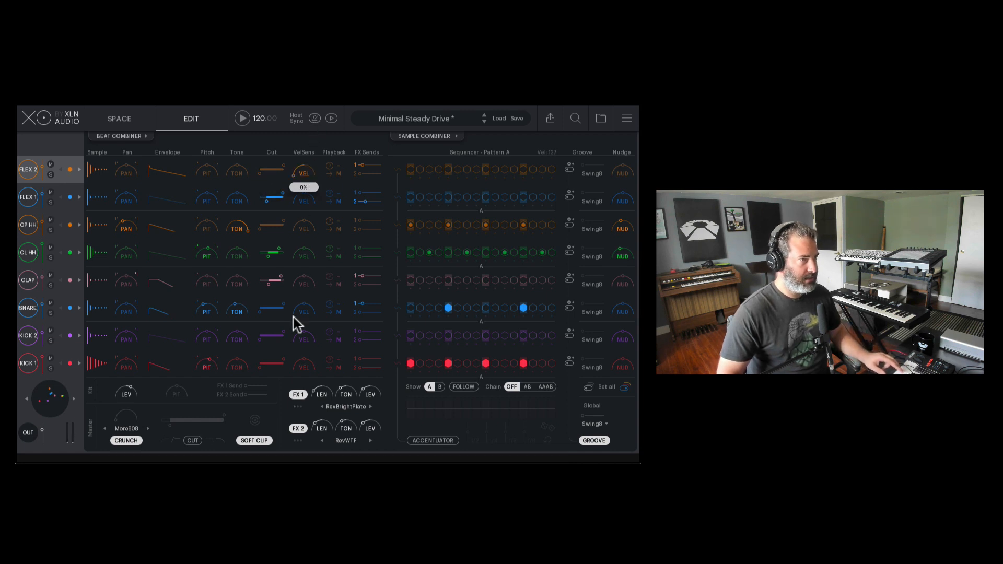
{"action": "double_click", "coordinate": [303, 169]}
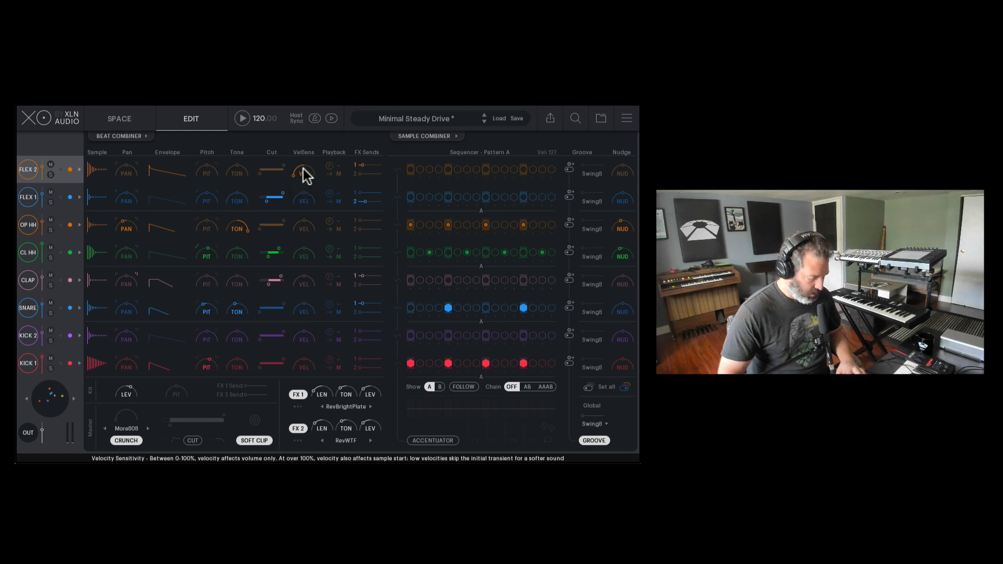
Toggle poly mode on FLEX 2 and assign the slot to Mute Group 1.
{"action": "left_click", "coordinate": [330, 166]}
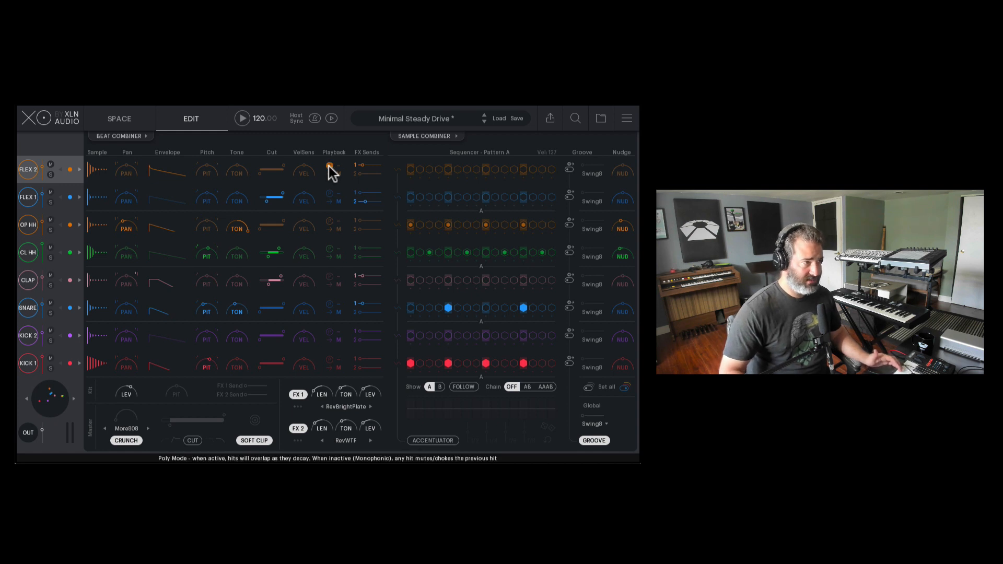
{"action": "left_click", "coordinate": [338, 165]}
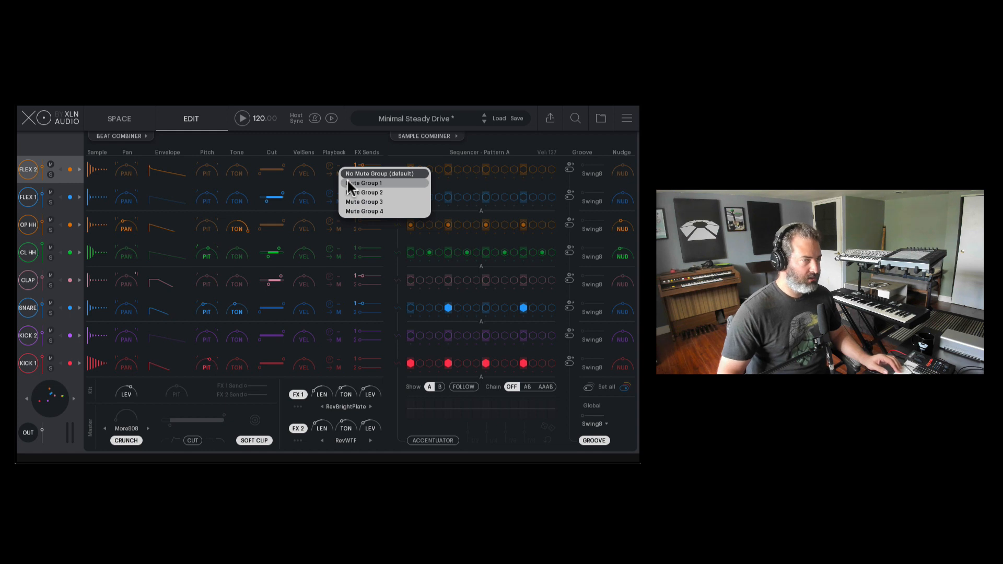
{"action": "left_click", "coordinate": [349, 184]}
Assign the FLEX 1 slot to Mute Group 1 as well.
{"action": "left_click", "coordinate": [338, 196]}
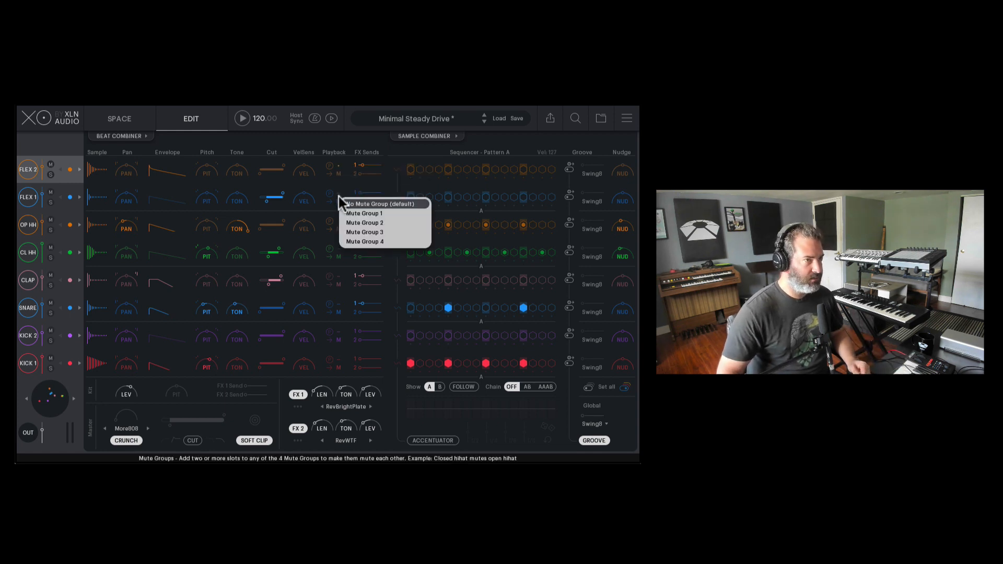
{"action": "left_click", "coordinate": [347, 213]}
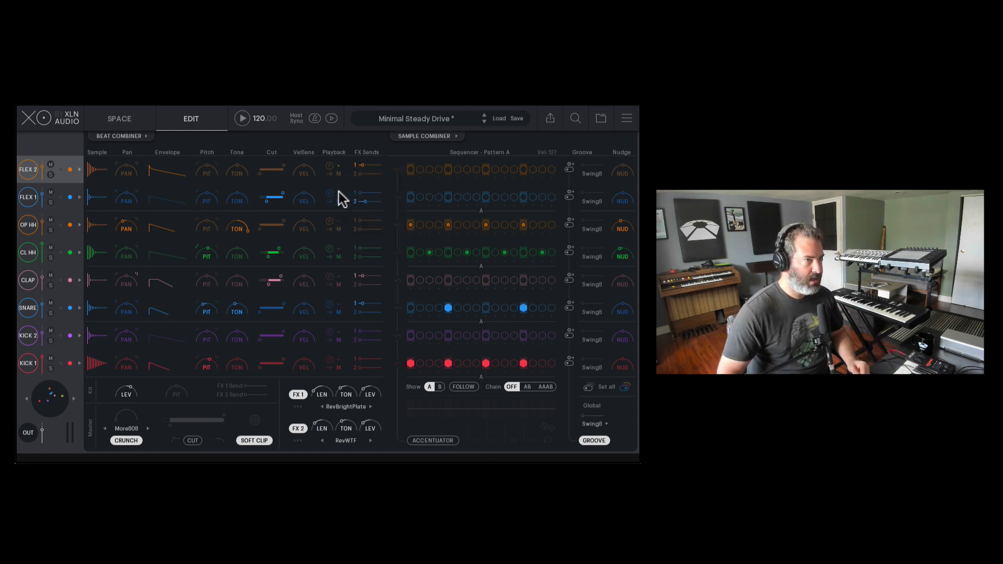
{"action": "left_click", "coordinate": [339, 195]}
{"action": "left_click", "coordinate": [350, 213]}
{"action": "left_click", "coordinate": [337, 197]}
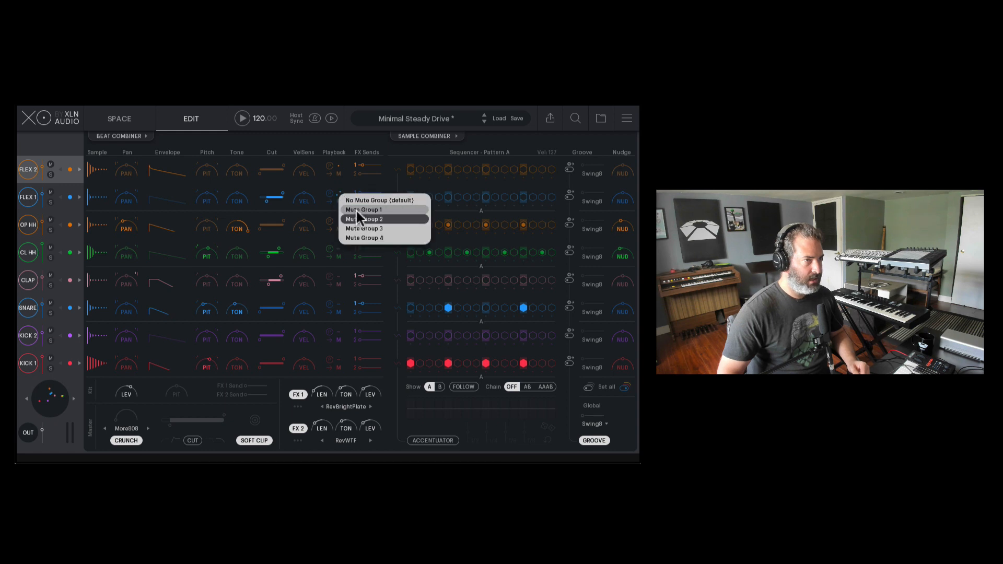
{"action": "left_click", "coordinate": [356, 209]}
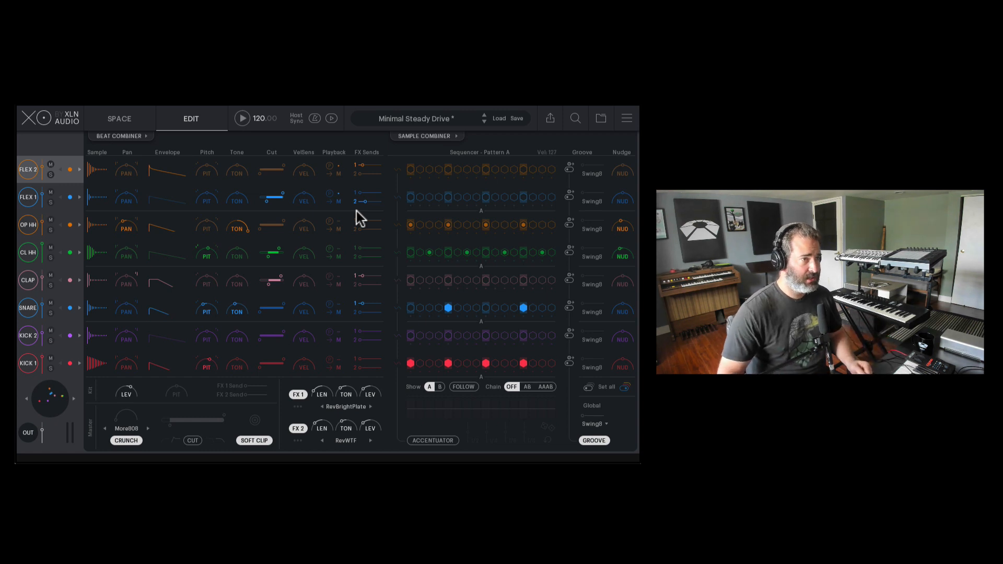
Examine the output routing options for FLEX 2, including the bus and bus-plus-master choices, and close them without changes.
{"action": "left_click", "coordinate": [337, 174]}
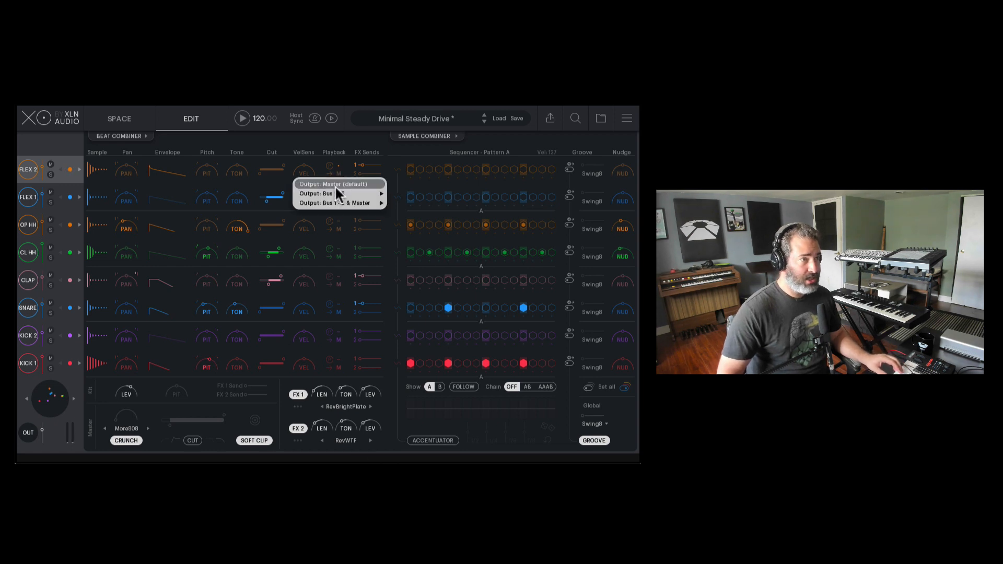
{"action": "mouse_move", "coordinate": [335, 192]}
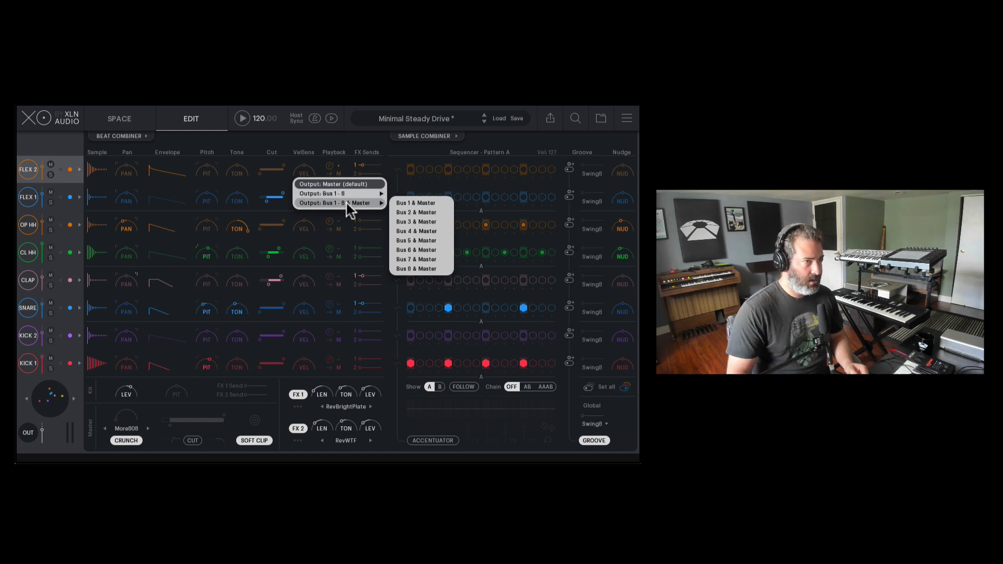
{"action": "left_click", "coordinate": [337, 154]}
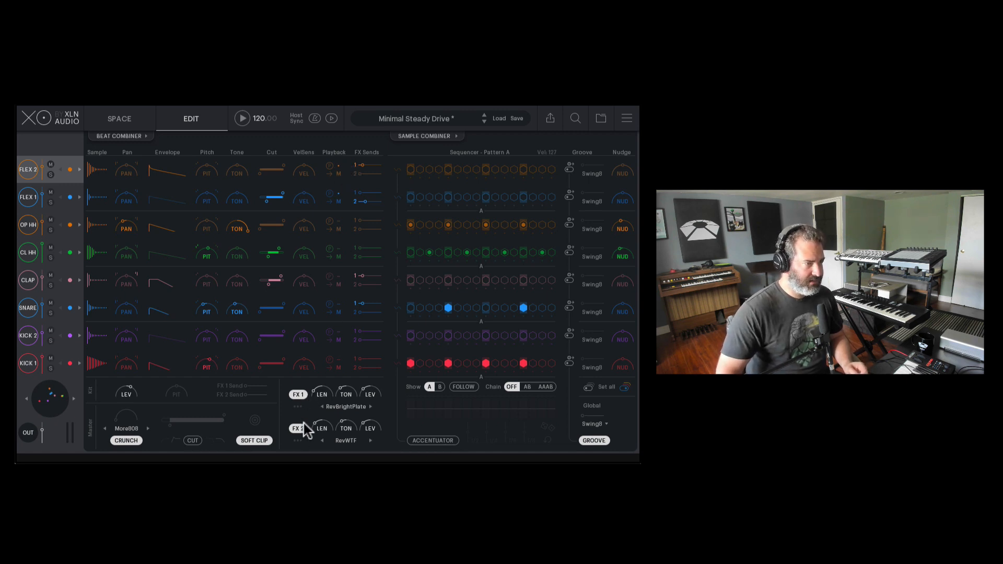
Review the reverb and delay presets available for FX 2 and FX 1 without changing either.
{"action": "left_click", "coordinate": [352, 440]}
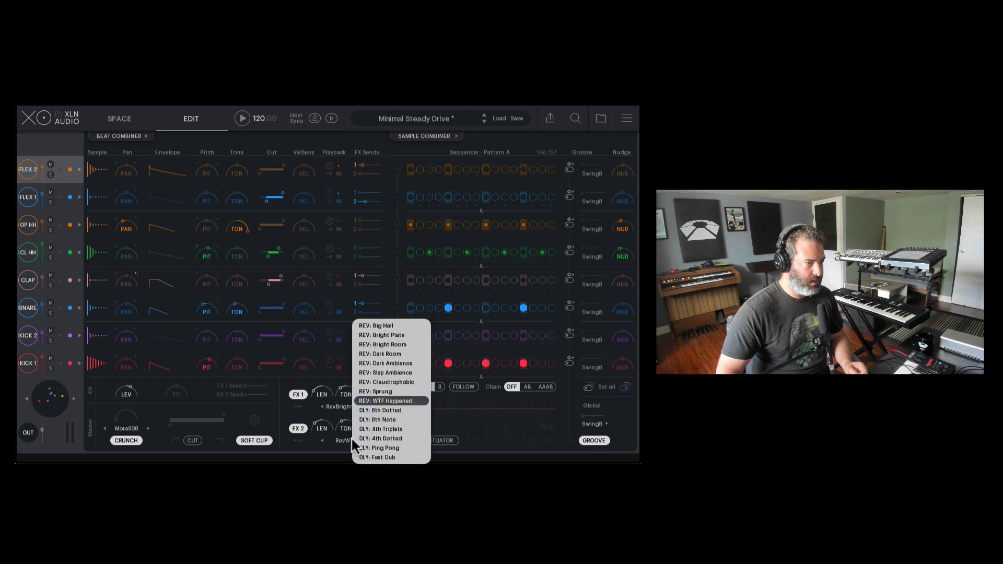
{"action": "left_click", "coordinate": [338, 409]}
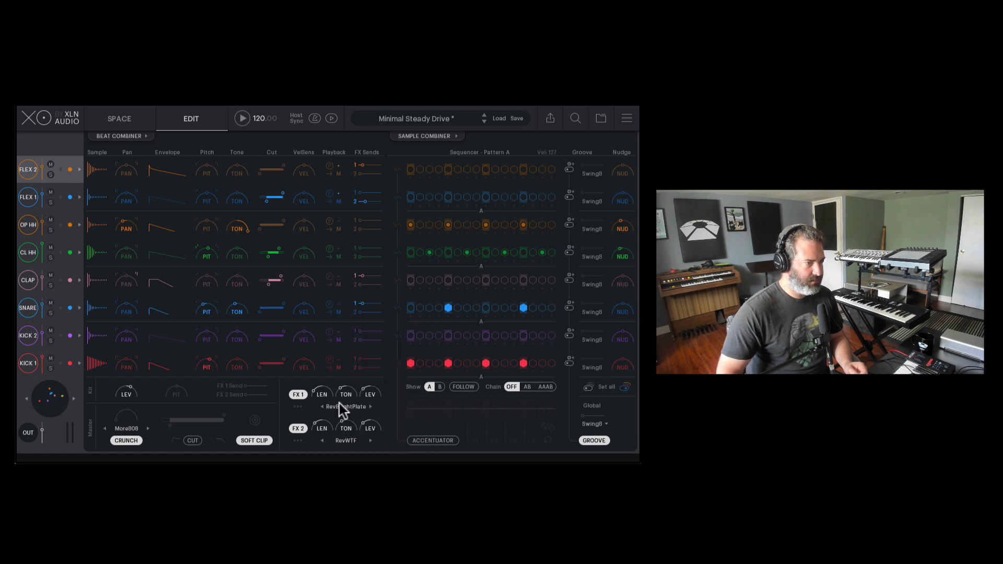
{"action": "left_click", "coordinate": [339, 407]}
{"action": "left_click", "coordinate": [332, 398]}
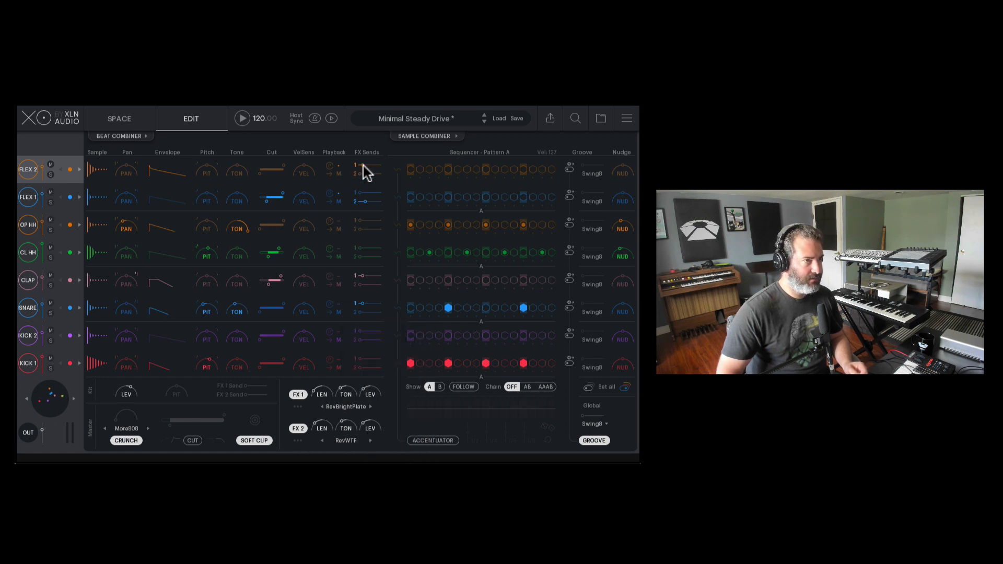
Audition FX 2 on FLEX 2 with the send at 100%, change FX 2 to Delay8Dot and remove the send.
{"action": "left_click_drag", "start_coordinate": [370, 165], "coordinate": [407, 173]}
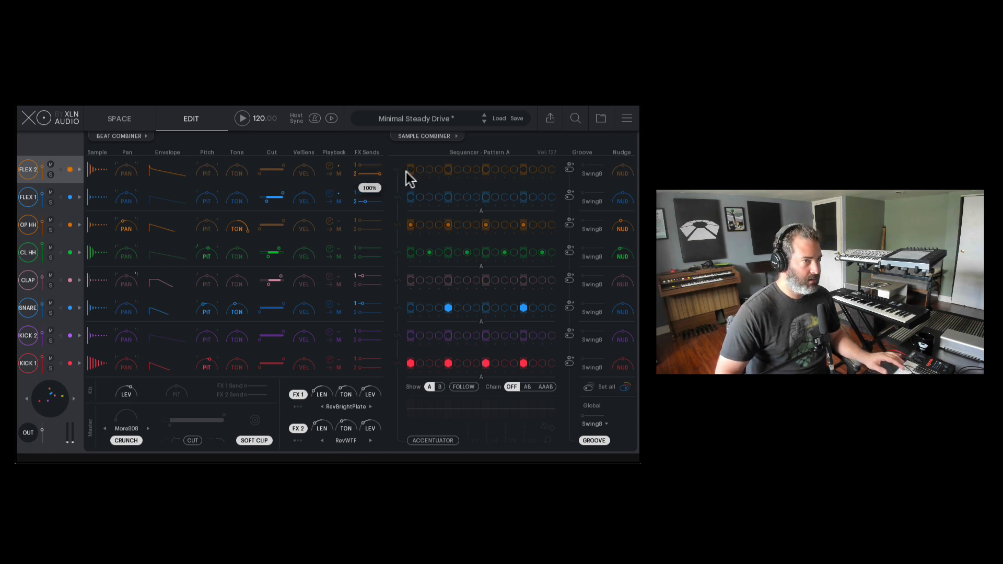
{"action": "left_click", "coordinate": [370, 440]}
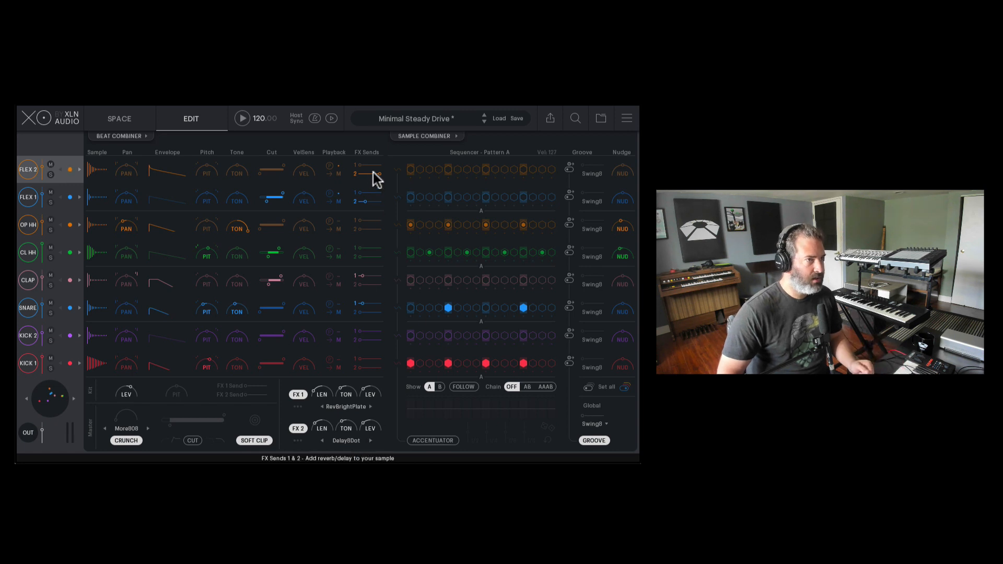
{"action": "left_click_drag", "start_coordinate": [374, 177], "coordinate": [349, 180]}
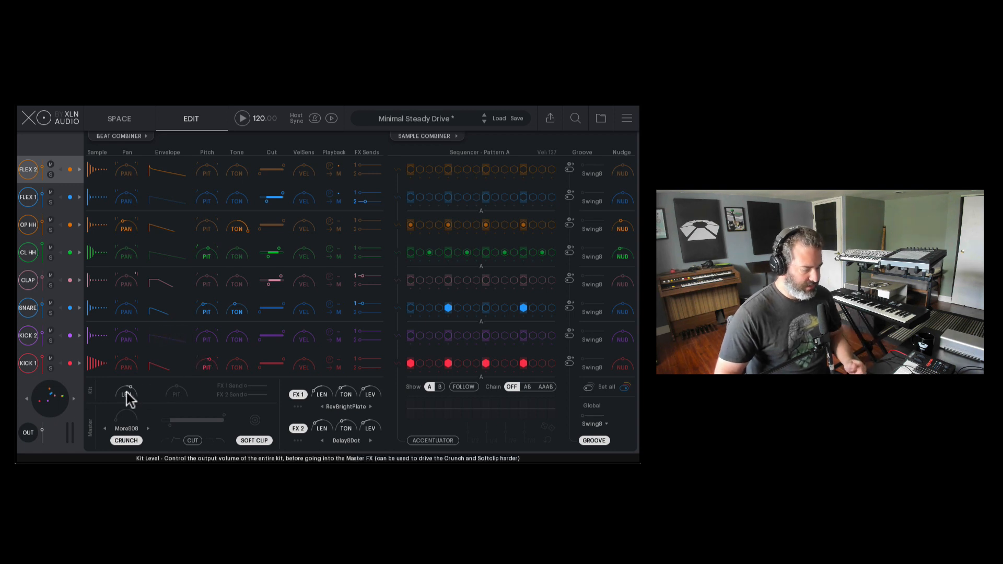
Try out the kit-wide level, pitch and FX send controls and restore their original settings.
{"action": "left_click_drag", "start_coordinate": [127, 392], "coordinate": [126, 434]}
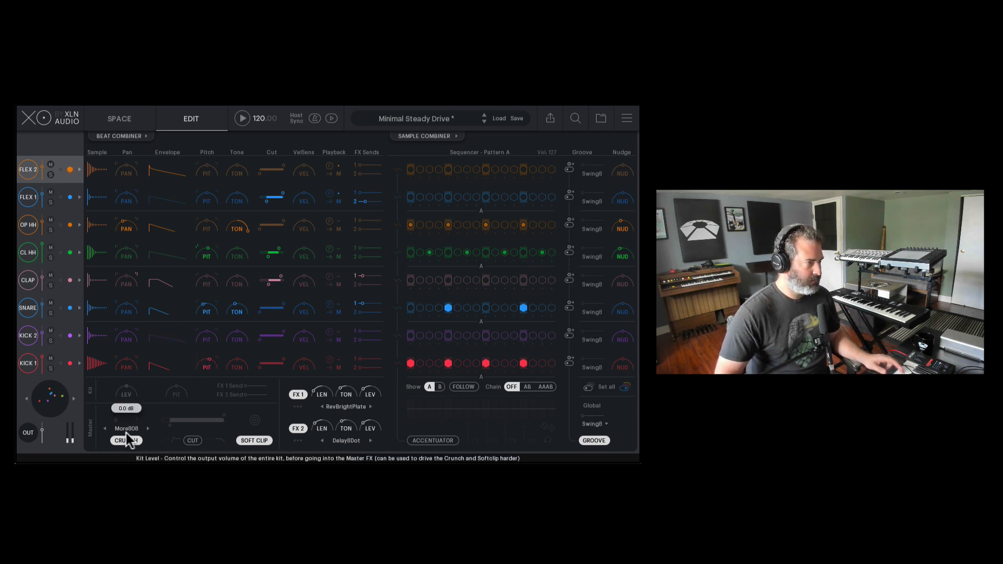
{"action": "left_click_drag", "start_coordinate": [180, 386], "coordinate": [183, 347]}
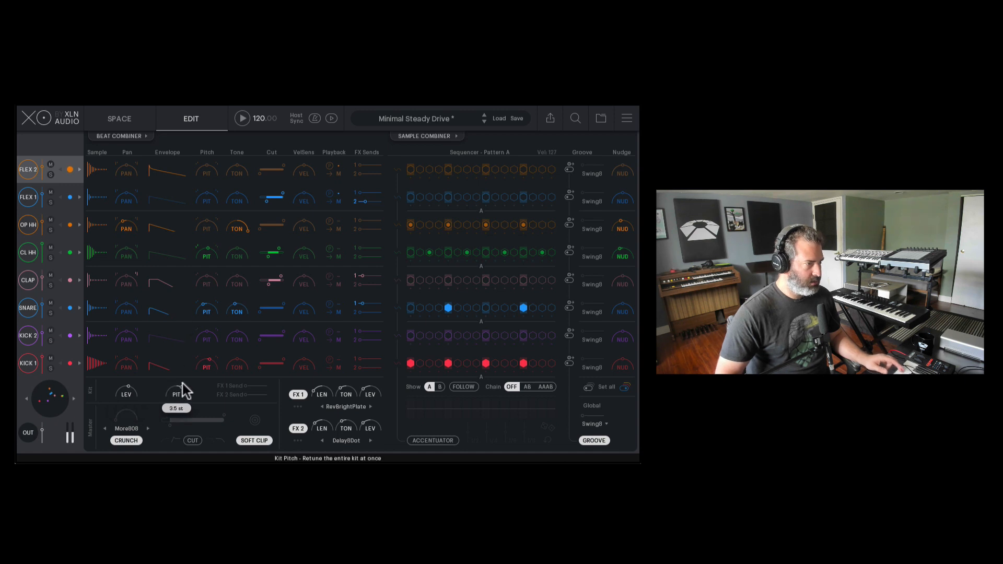
{"action": "left_click_drag", "start_coordinate": [244, 385], "coordinate": [224, 396]}
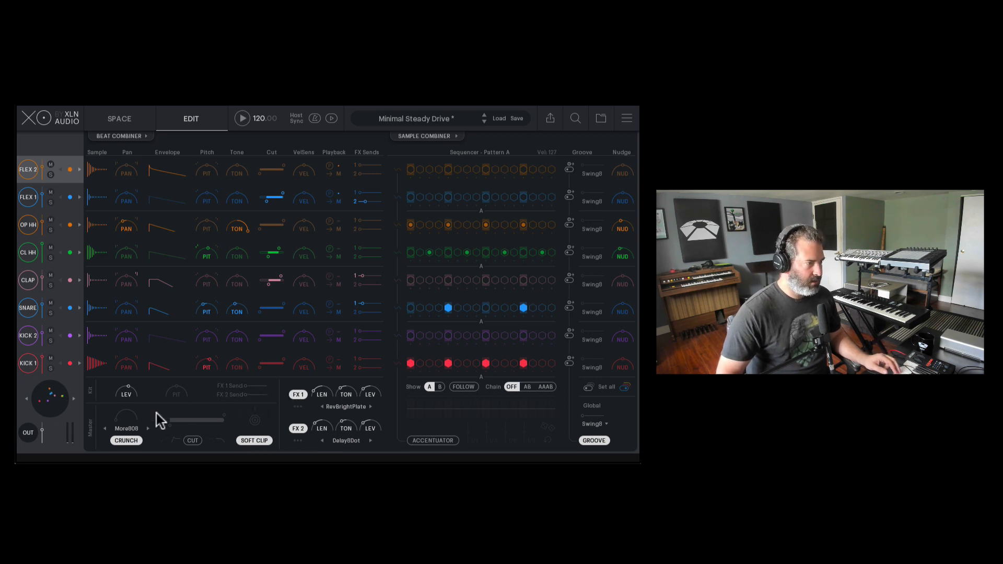
Toggle the master Crunch off and on, and audition other crunch types including Knock and Degrade.
{"action": "left_click", "coordinate": [126, 439]}
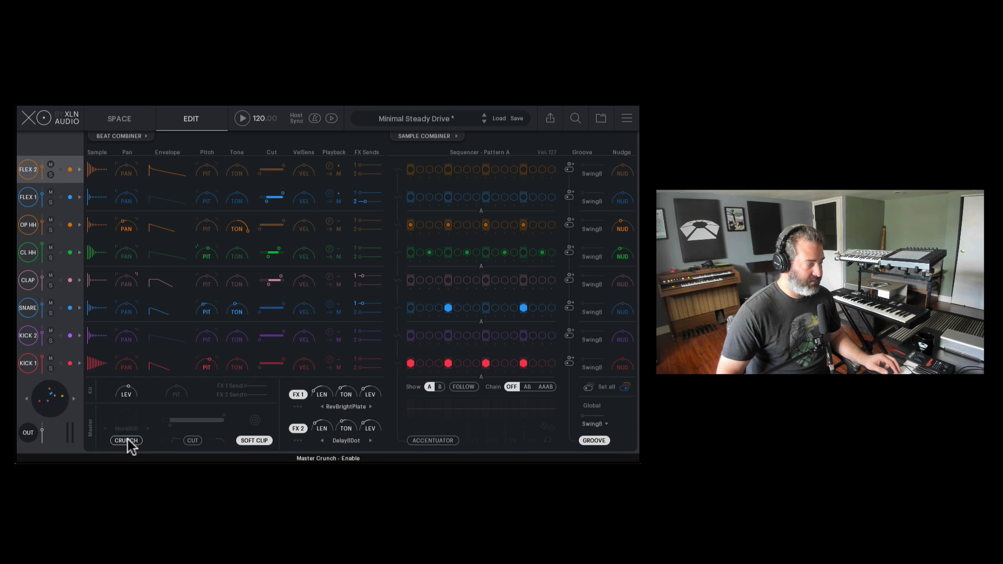
{"action": "left_click", "coordinate": [127, 428]}
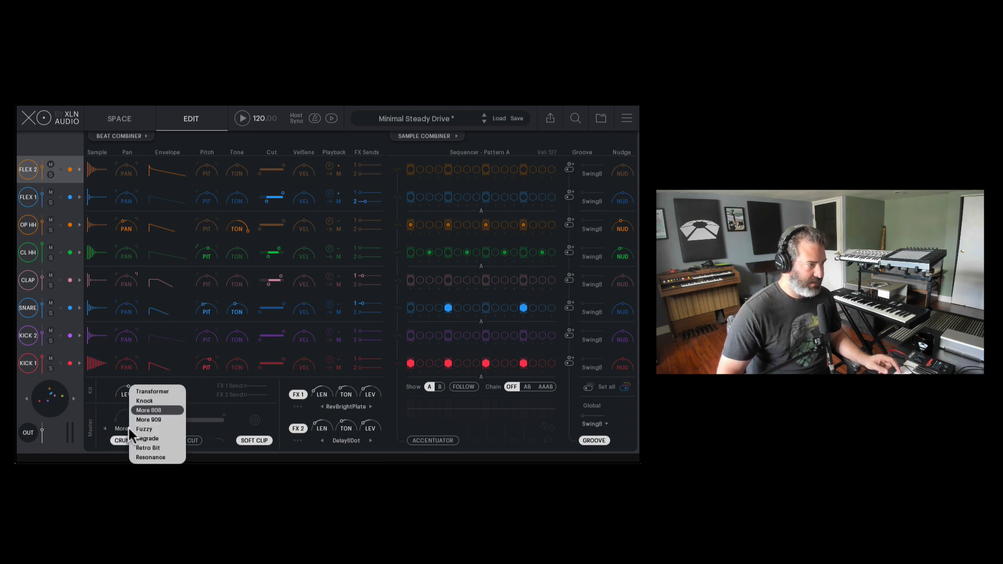
{"action": "left_click", "coordinate": [143, 415]}
{"action": "left_click", "coordinate": [140, 426]}
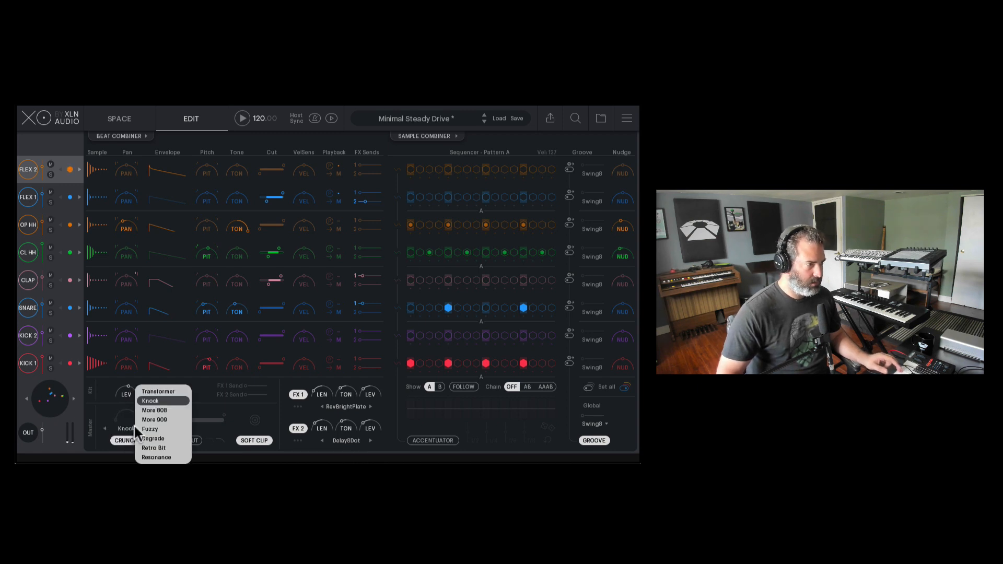
{"action": "left_click", "coordinate": [135, 425]}
{"action": "left_click", "coordinate": [148, 428]}
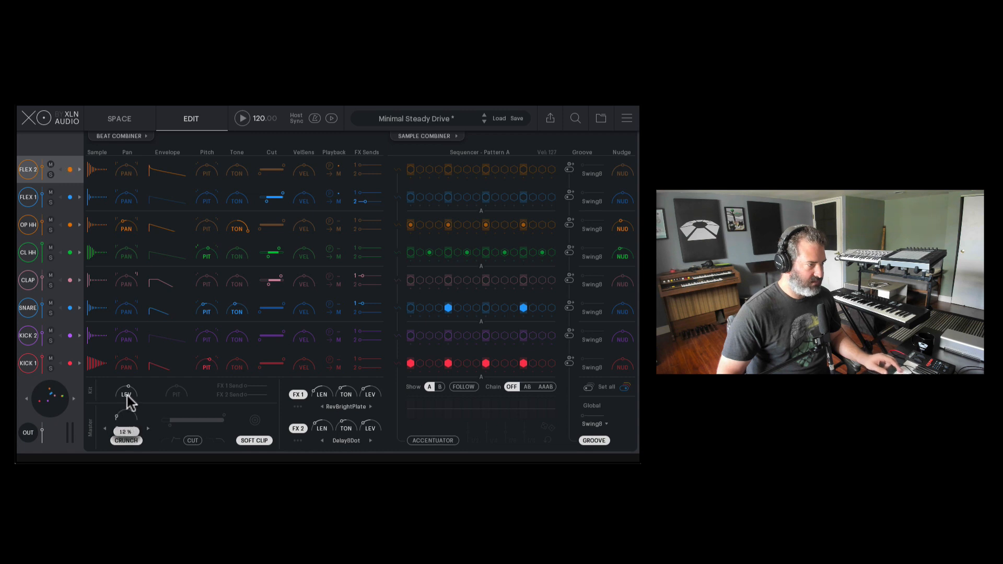
{"action": "left_click", "coordinate": [126, 428]}
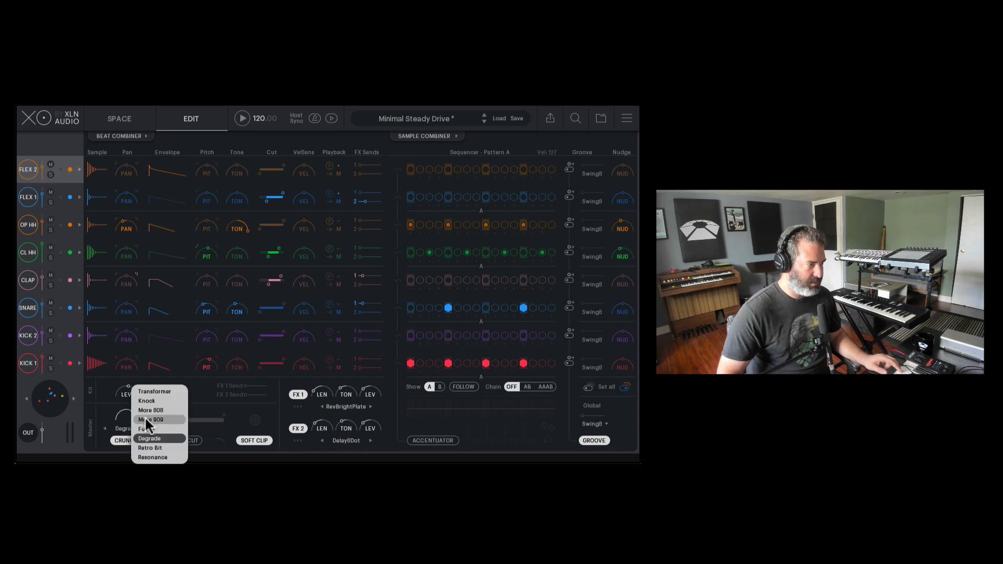
{"action": "left_click", "coordinate": [146, 420]}
Set the master Crunch type to Retro Bit with a low amount, and toggle the master Cut filter on and off.
{"action": "left_click", "coordinate": [132, 430]}
{"action": "left_click", "coordinate": [146, 447]}
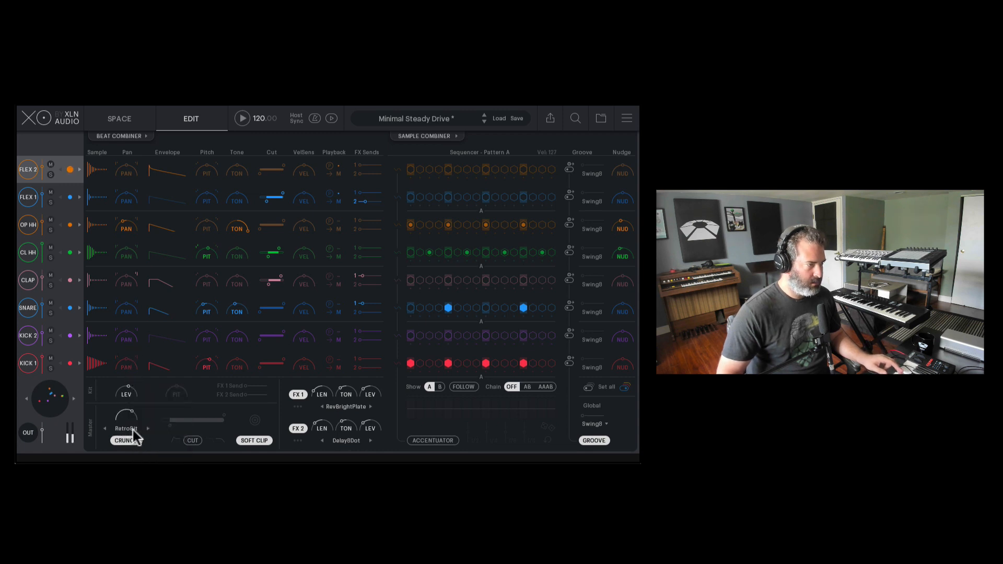
{"action": "left_click_drag", "start_coordinate": [128, 414], "coordinate": [101, 454]}
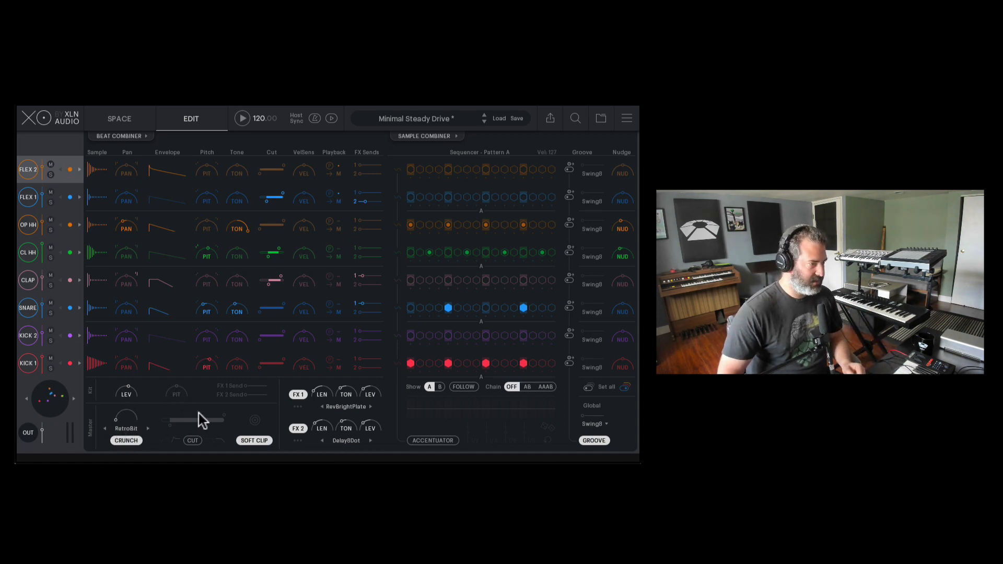
{"action": "left_click", "coordinate": [192, 440]}
{"action": "left_click", "coordinate": [193, 440]}
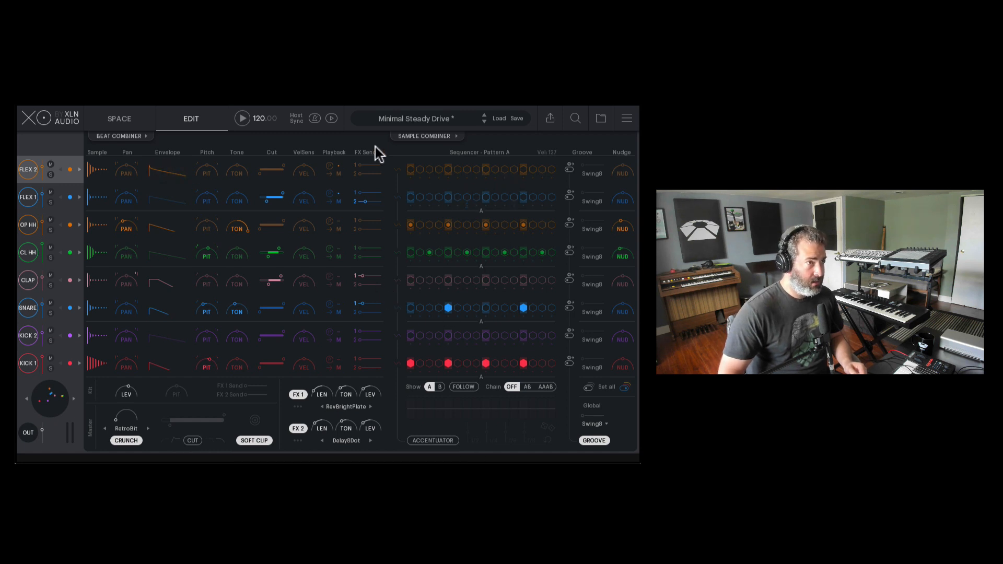
Switch the host sync playback option and add KICK 2 hits on steps 3, 8 and 12, with lower velocity on 8 and 12.
{"action": "left_click", "coordinate": [330, 118]}
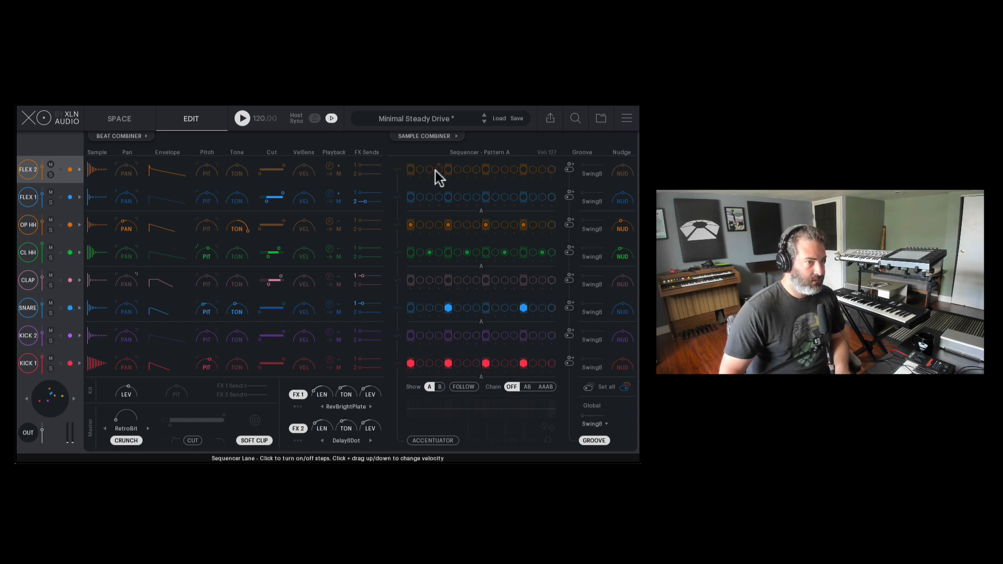
{"action": "left_click", "coordinate": [429, 335]}
{"action": "left_click", "coordinate": [476, 335]}
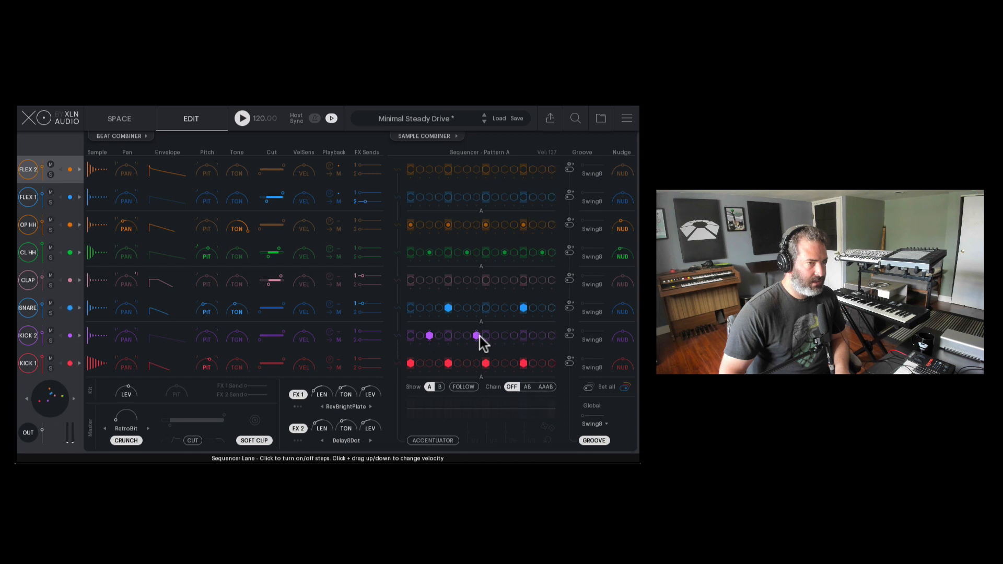
{"action": "left_click", "coordinate": [514, 335]}
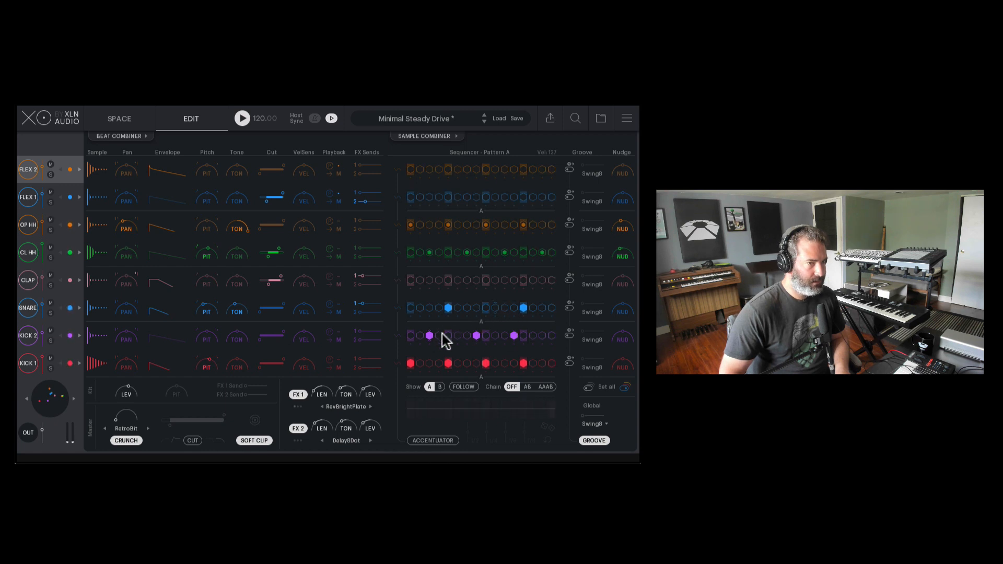
{"action": "left_click_drag", "start_coordinate": [475, 342], "coordinate": [476, 383]}
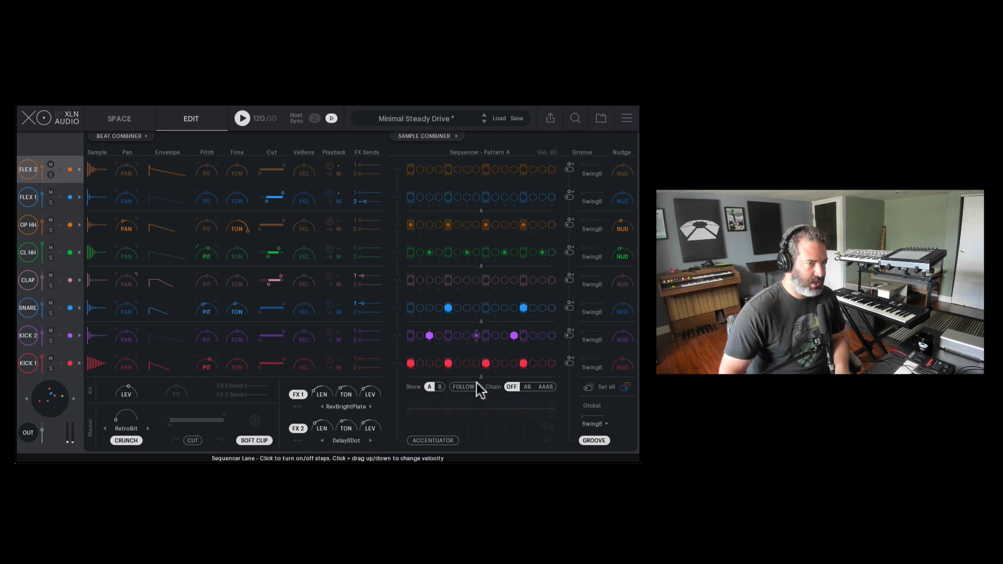
{"action": "left_click_drag", "start_coordinate": [514, 335], "coordinate": [514, 384]}
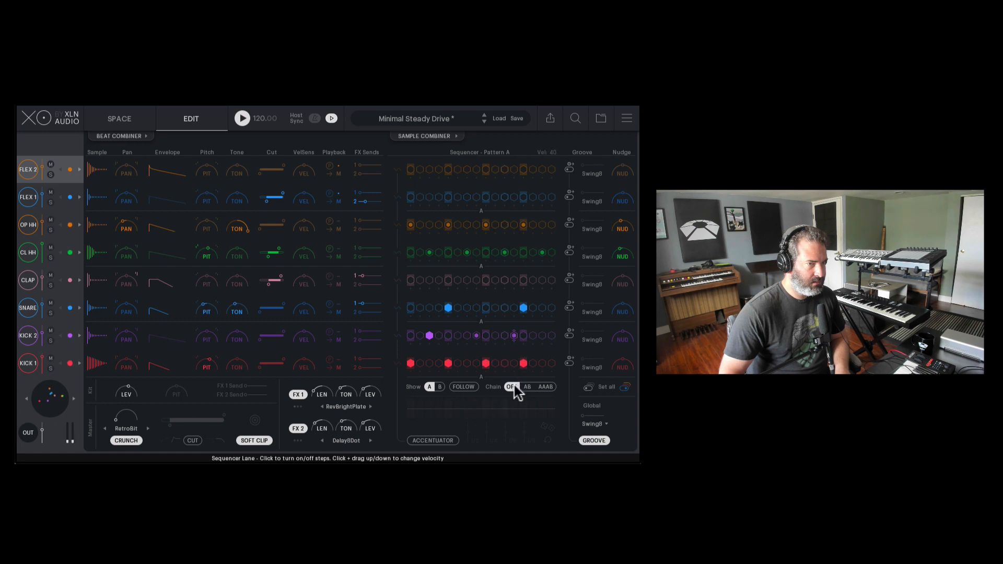
Add soft hits on step 11 of SNARE, OP HH and FLEX 1, step 7 of CLAP and step 8 of FLEX 2.
{"action": "left_click", "coordinate": [503, 308]}
{"action": "left_click", "coordinate": [469, 281]}
{"action": "left_click", "coordinate": [504, 225]}
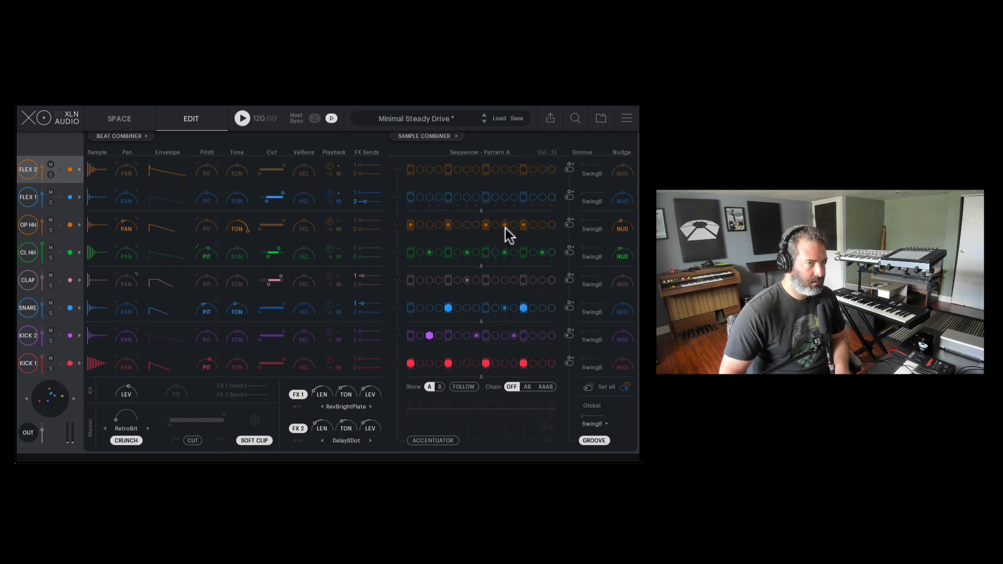
{"action": "left_click", "coordinate": [503, 194]}
{"action": "left_click", "coordinate": [475, 170]}
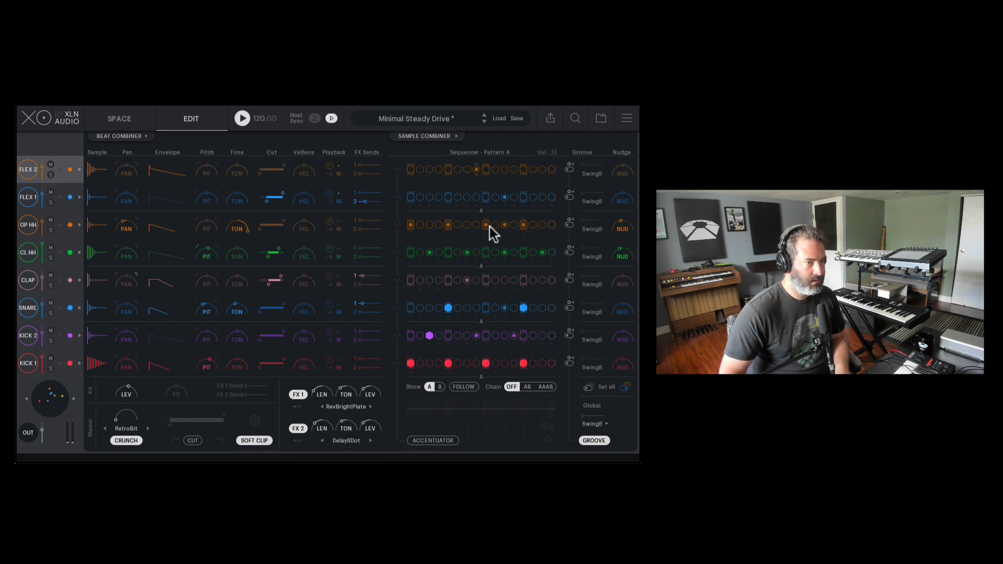
Chain the patterns as AB and add a SNARE hit on step 7 of pattern B, comparing it with pattern A.
{"action": "left_click", "coordinate": [439, 387]}
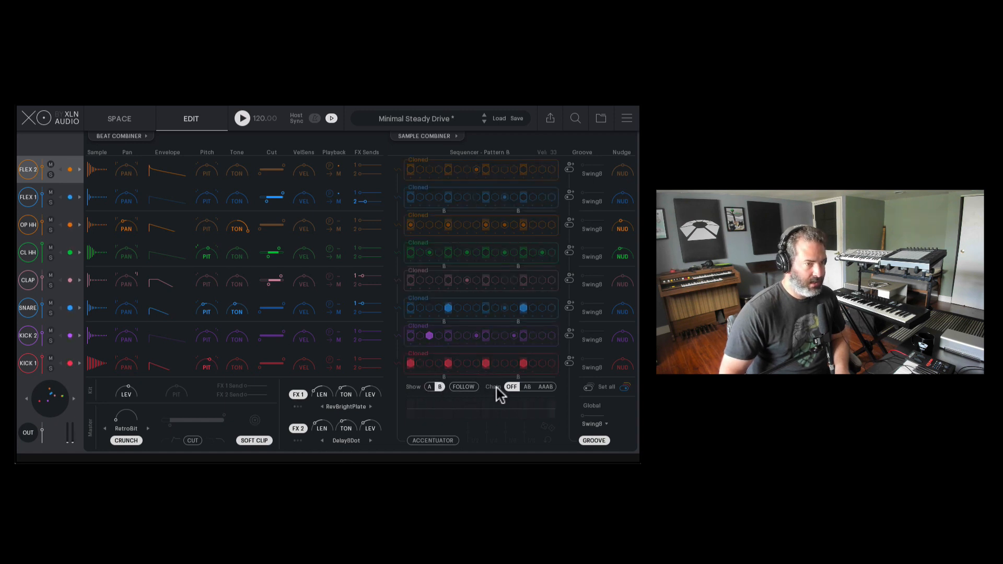
{"action": "left_click", "coordinate": [526, 387]}
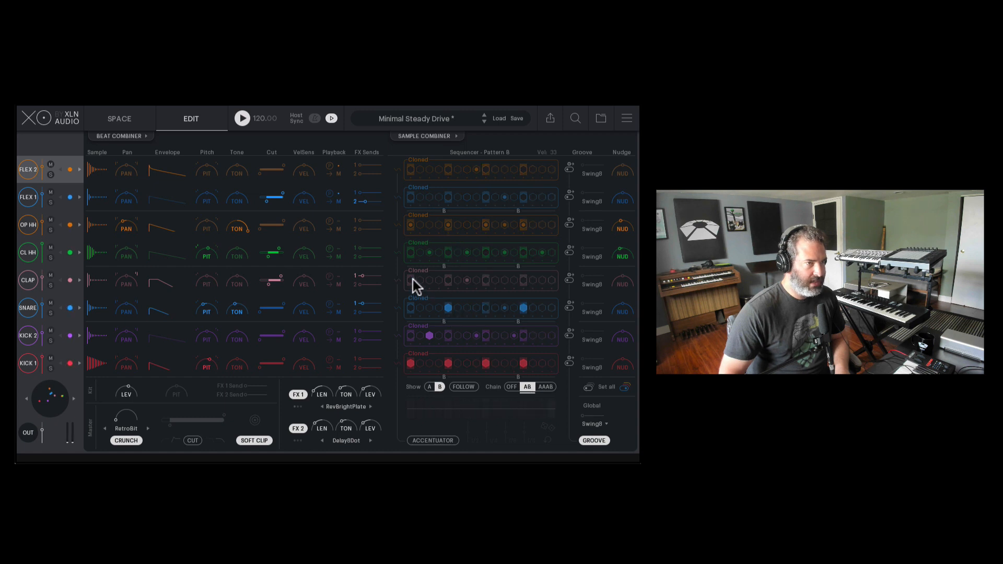
{"action": "left_click", "coordinate": [466, 307]}
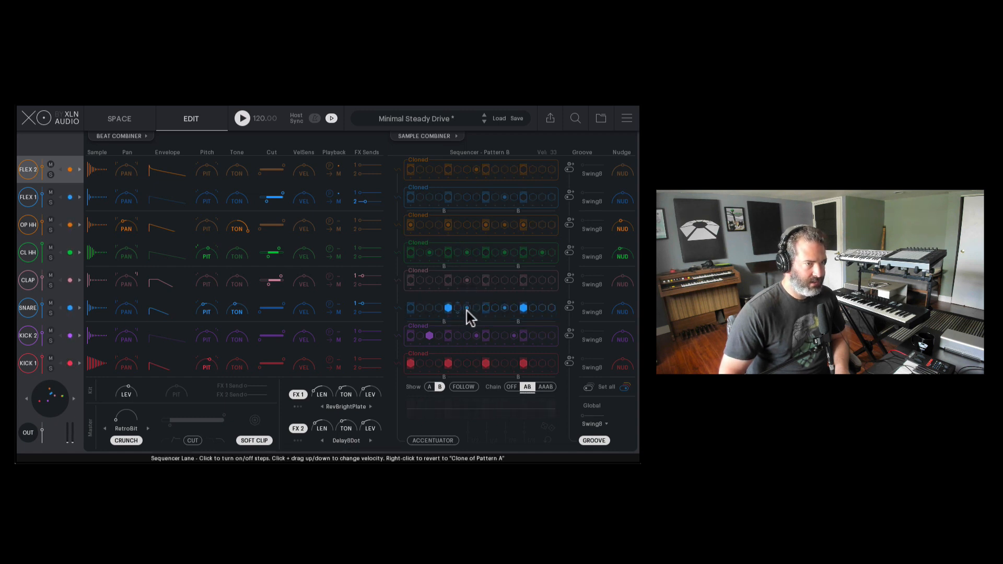
{"action": "left_click", "coordinate": [430, 387]}
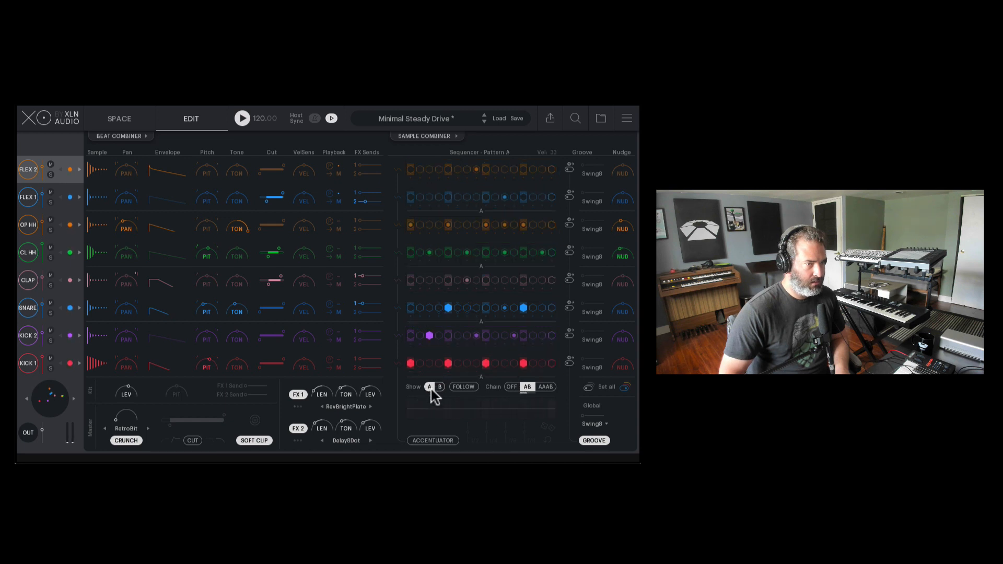
{"action": "left_click", "coordinate": [428, 335]}
{"action": "left_click", "coordinate": [434, 385]}
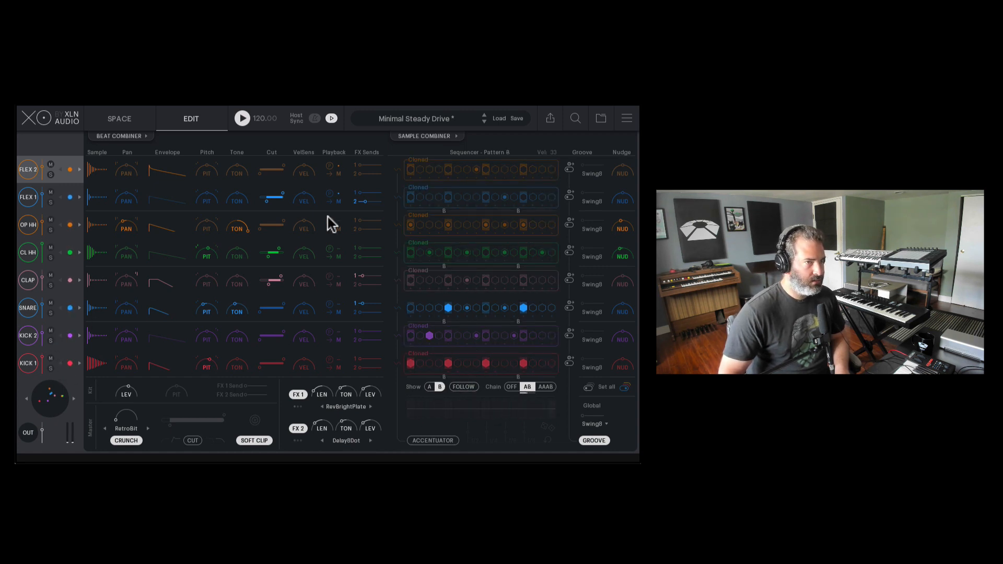
Solo the CL HH slot, turn pattern chaining off and show pattern A.
{"action": "left_click", "coordinate": [51, 258]}
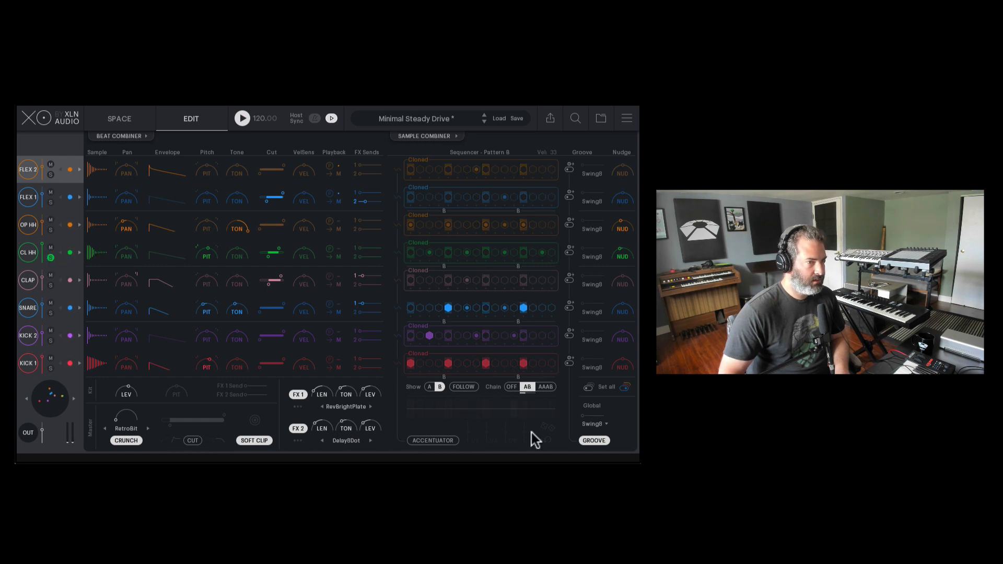
{"action": "left_click", "coordinate": [510, 387]}
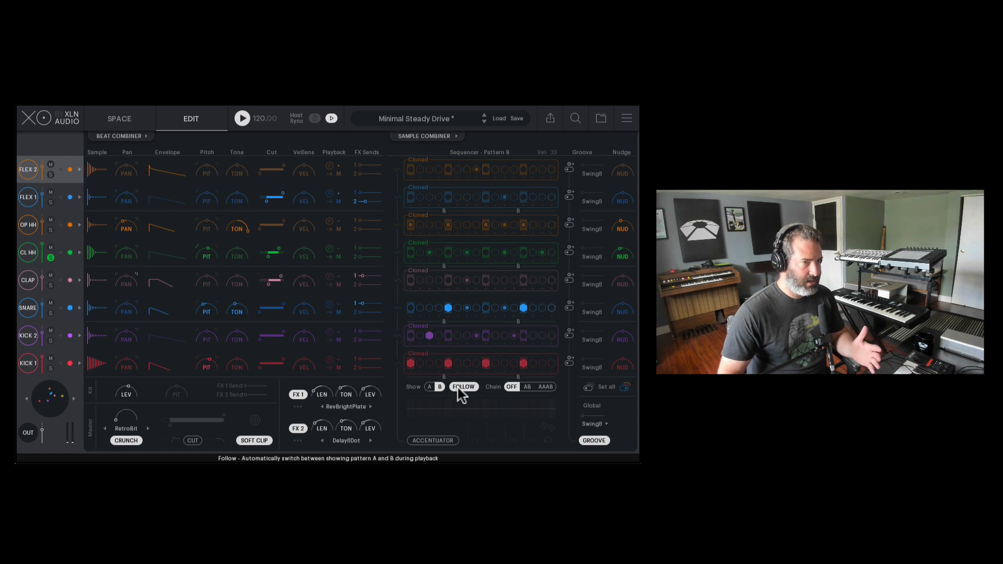
{"action": "left_click", "coordinate": [430, 387]}
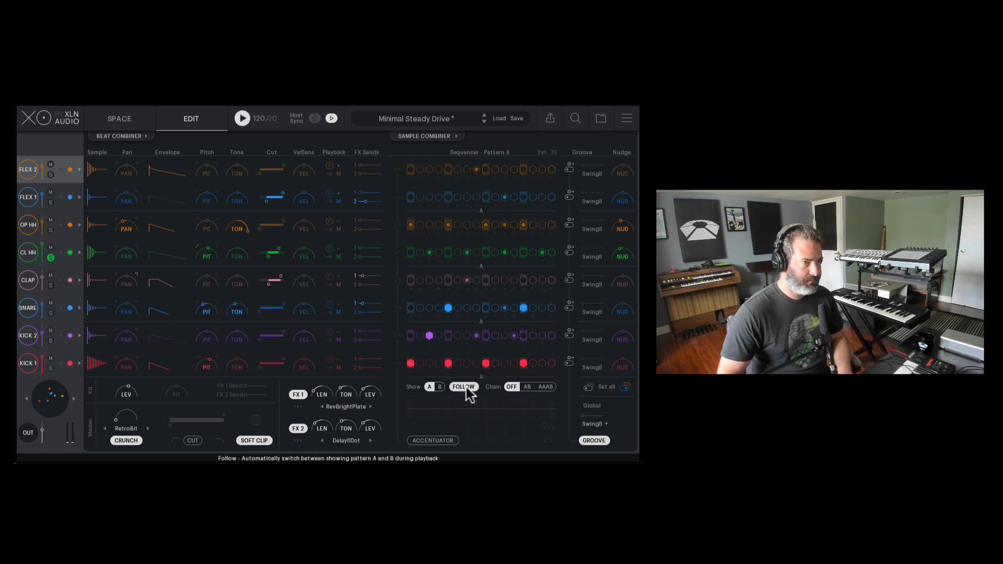
Try the Follow option with the AB chain, then turn chaining off and return to pattern A.
{"action": "left_click", "coordinate": [464, 388]}
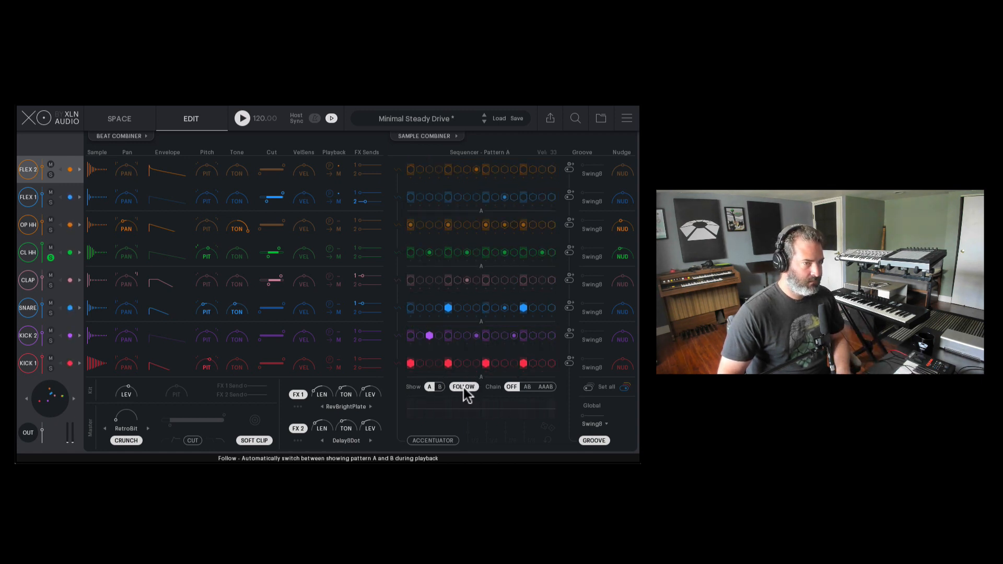
{"action": "left_click", "coordinate": [526, 387]}
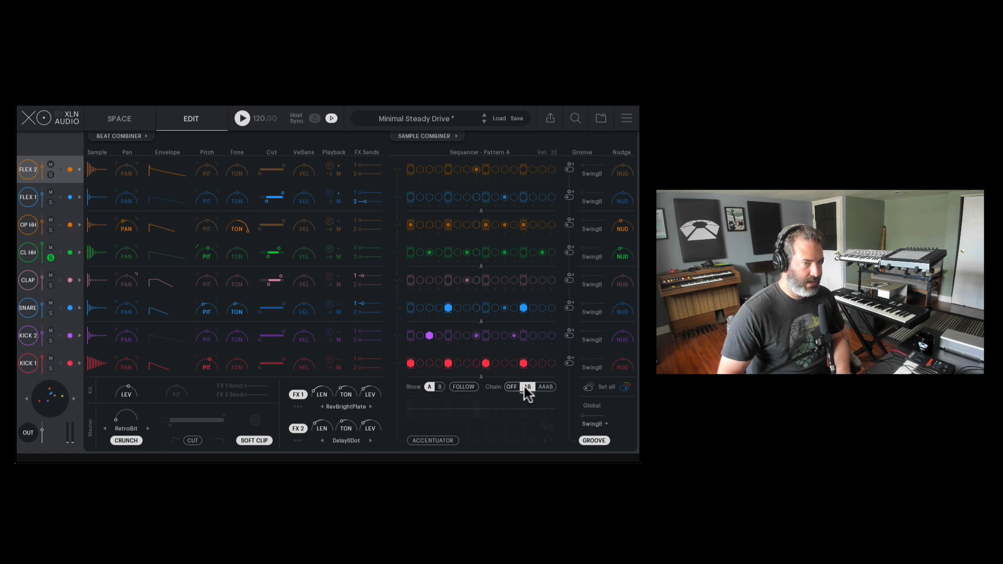
{"action": "left_click", "coordinate": [455, 387]}
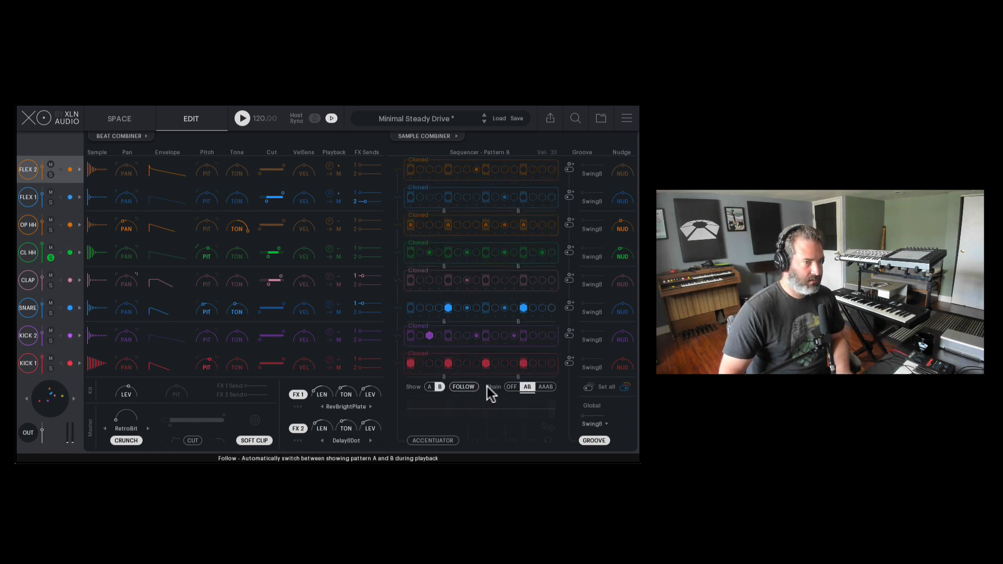
{"action": "left_click", "coordinate": [512, 387]}
{"action": "left_click", "coordinate": [429, 387]}
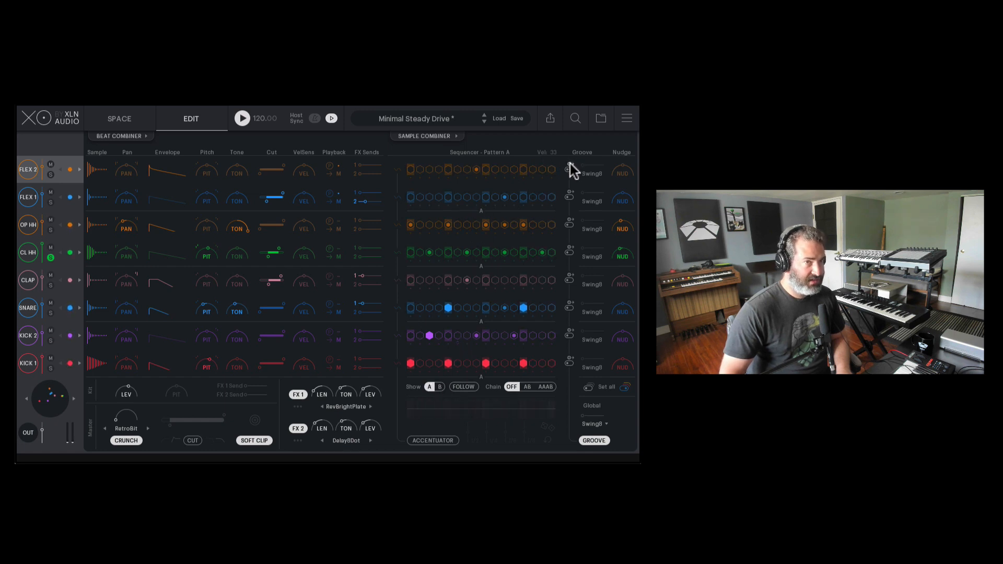
Set the global groove to Quintuplet (5/4), raise its amount, and compare with Groove switched off and on.
{"action": "mouse_move", "coordinate": [584, 416]}
{"action": "left_mouse_down"}
{"action": "mouse_move", "coordinate": [604, 413]}
{"action": "mouse_move", "coordinate": [579, 416]}
{"action": "left_mouse_up"}
{"action": "left_click", "coordinate": [602, 422]}
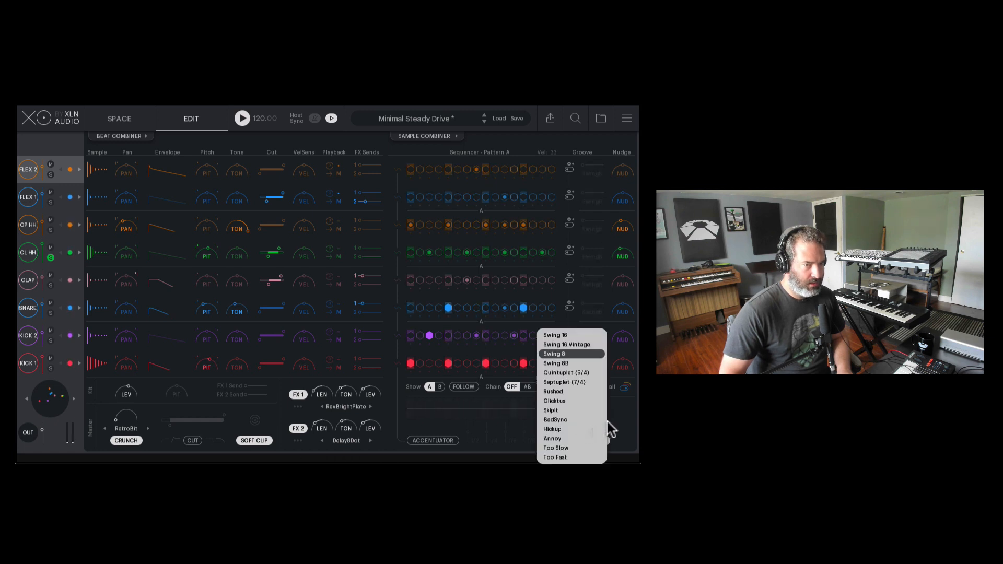
{"action": "left_click", "coordinate": [580, 374]}
{"action": "left_click_drag", "start_coordinate": [592, 417], "coordinate": [608, 414]}
{"action": "left_click", "coordinate": [599, 438]}
{"action": "left_click", "coordinate": [599, 438]}
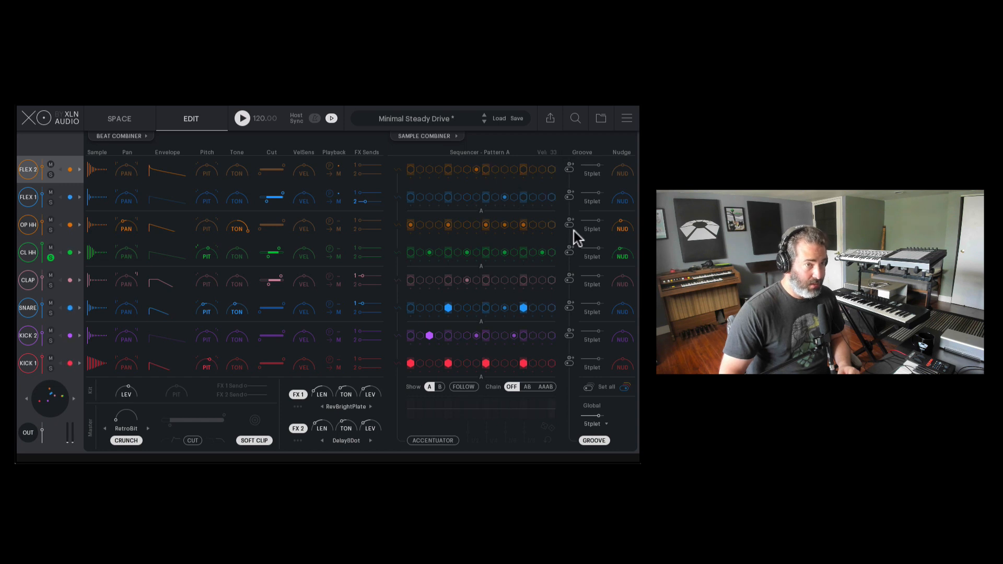
Adjust the timing nudge of the OP HH and CL HH lanes and switch every lane to its own groove.
{"action": "left_click", "coordinate": [593, 228]}
{"action": "left_click", "coordinate": [601, 255]}
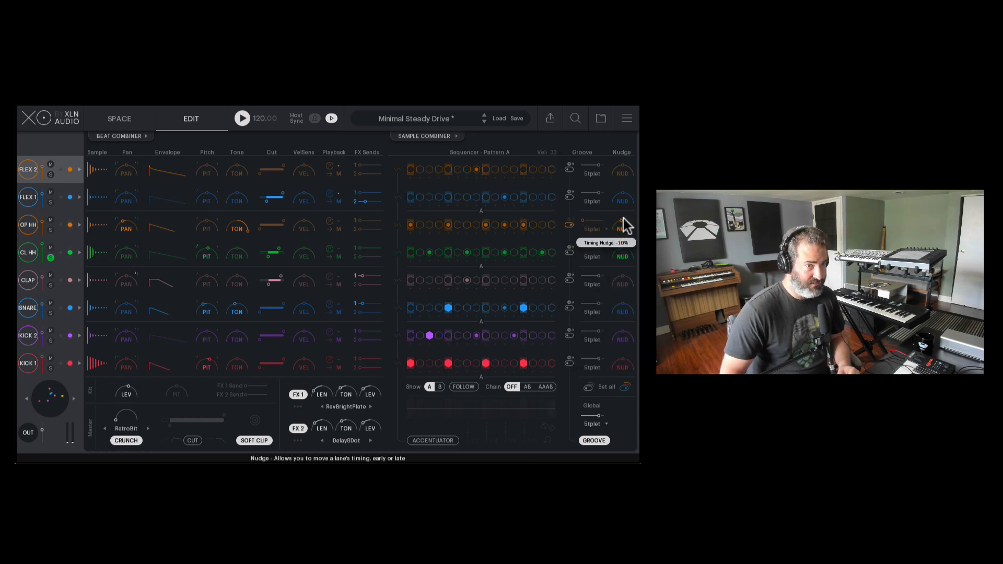
{"action": "left_click_drag", "start_coordinate": [621, 257], "coordinate": [622, 293]}
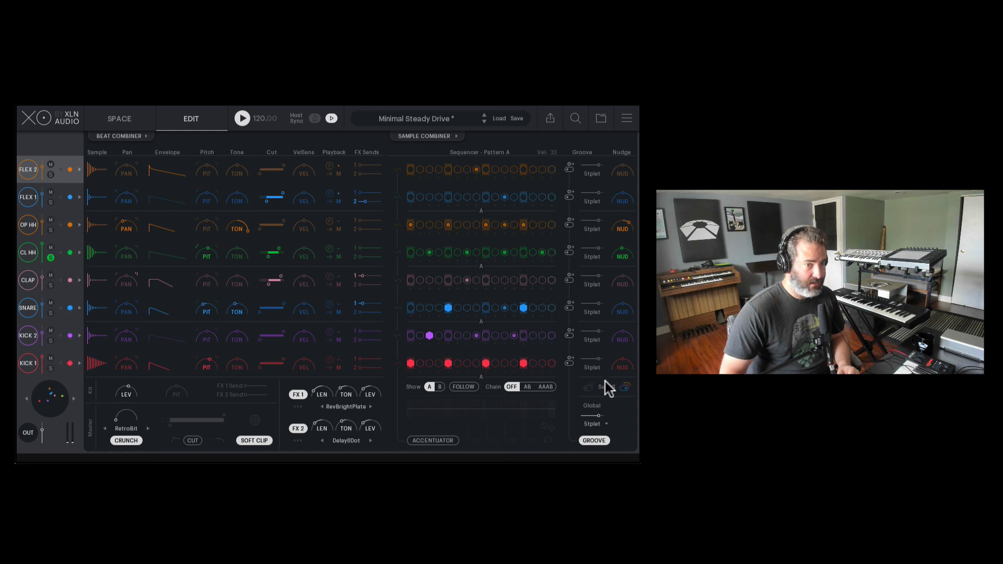
{"action": "left_click", "coordinate": [624, 387]}
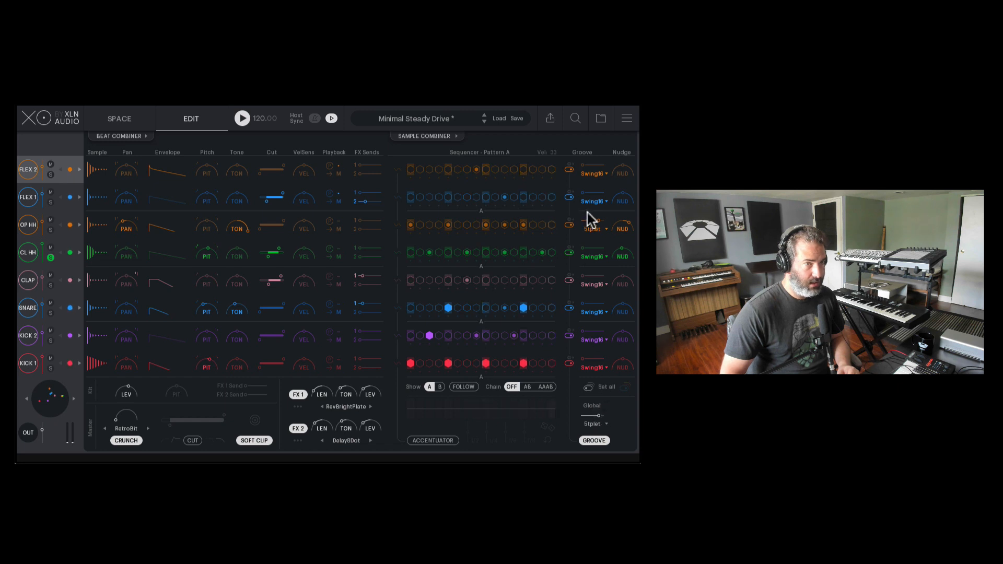
Set all slots back to the global groove and turn on the Accentuator with a randomized accent curve.
{"action": "left_click", "coordinate": [588, 388]}
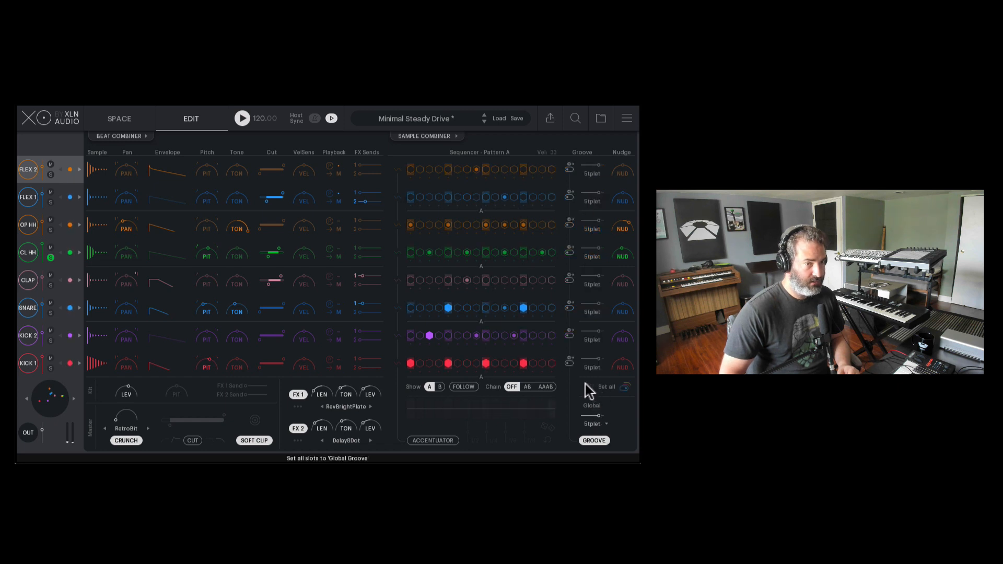
{"action": "left_click", "coordinate": [444, 440]}
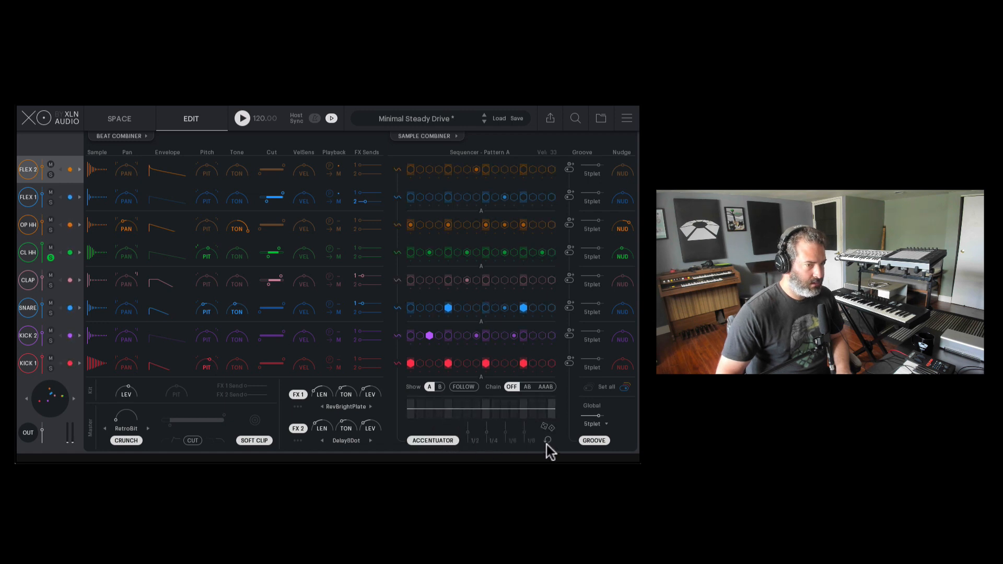
{"action": "left_click", "coordinate": [547, 428]}
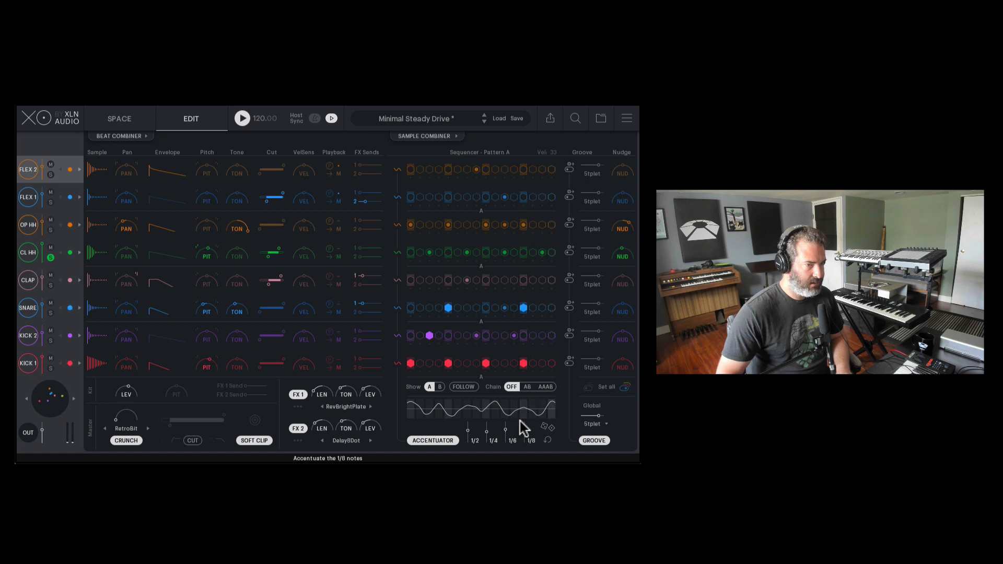
Reshape the accent curve with its note-division amounts and compare the beat with the Accentuator on and off, leaving it off.
{"action": "left_click_drag", "start_coordinate": [520, 421], "coordinate": [466, 416]}
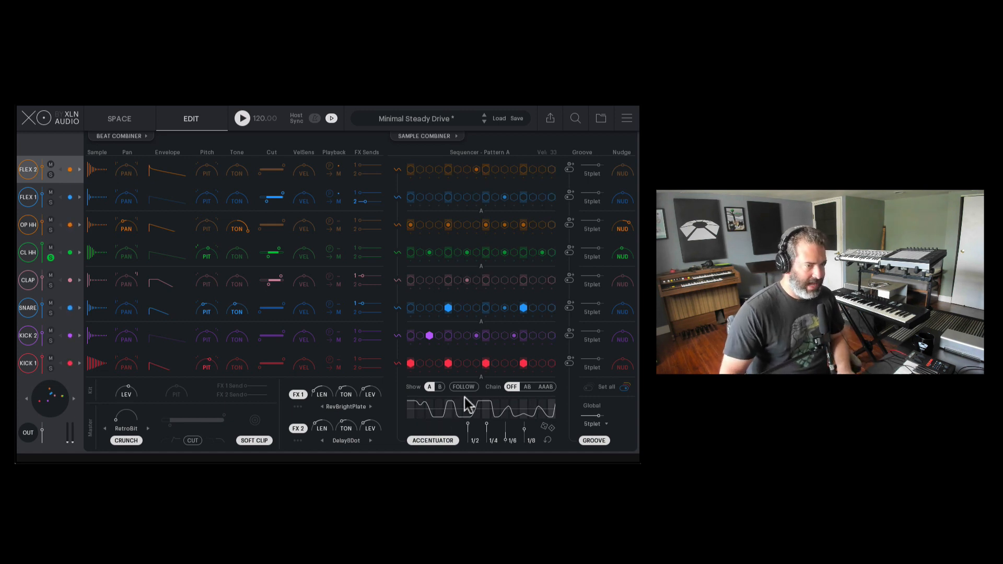
{"action": "left_click_drag", "start_coordinate": [469, 424], "coordinate": [486, 435]}
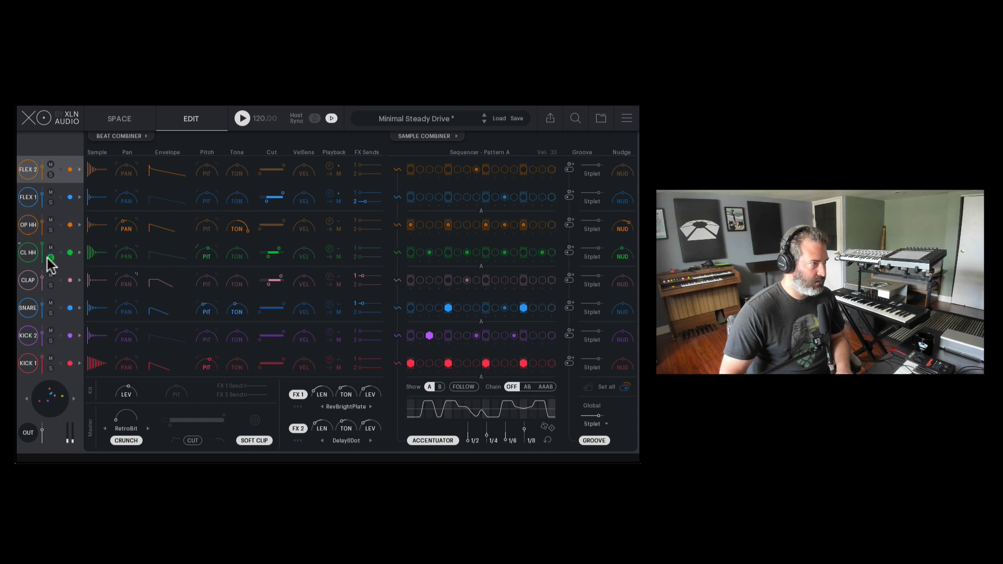
{"action": "left_click", "coordinate": [443, 439]}
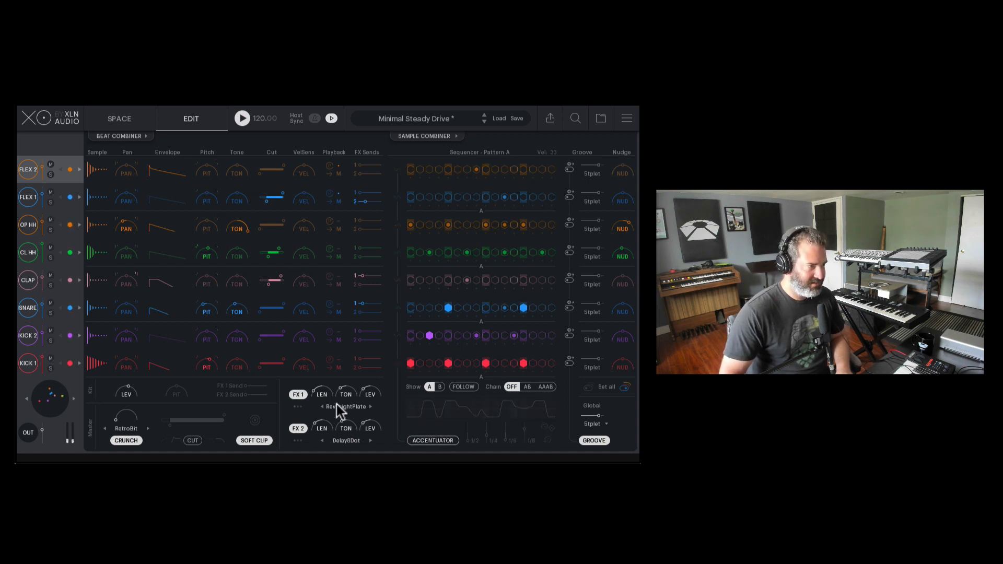
{"action": "left_click", "coordinate": [427, 438]}
{"action": "left_click", "coordinate": [428, 438]}
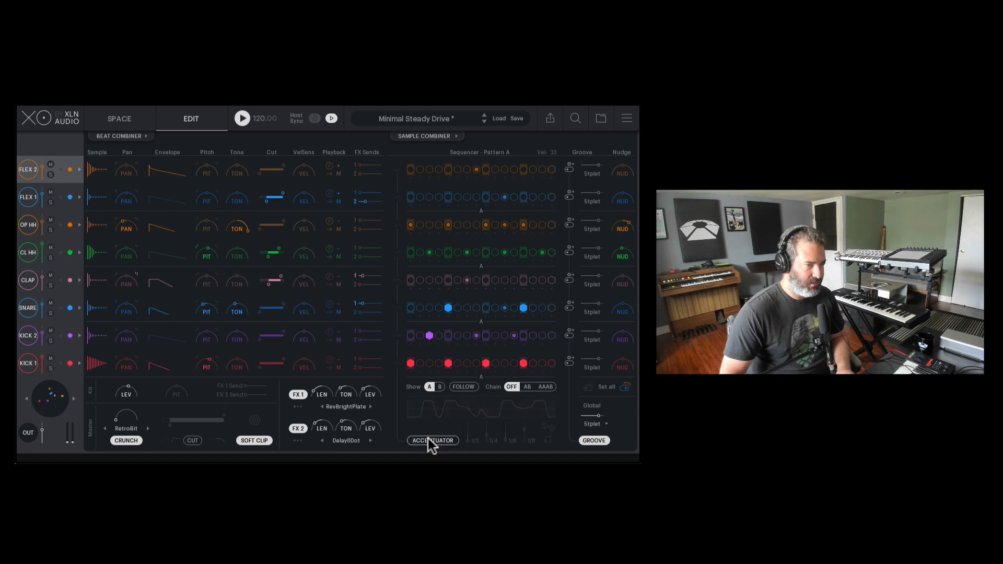
{"action": "left_click", "coordinate": [427, 438]}
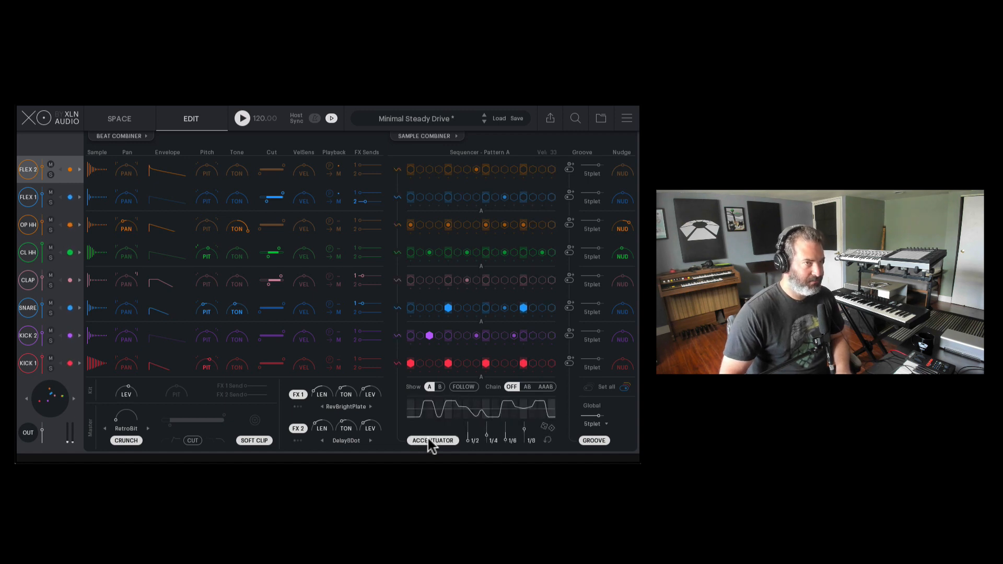
{"action": "left_click", "coordinate": [428, 437]}
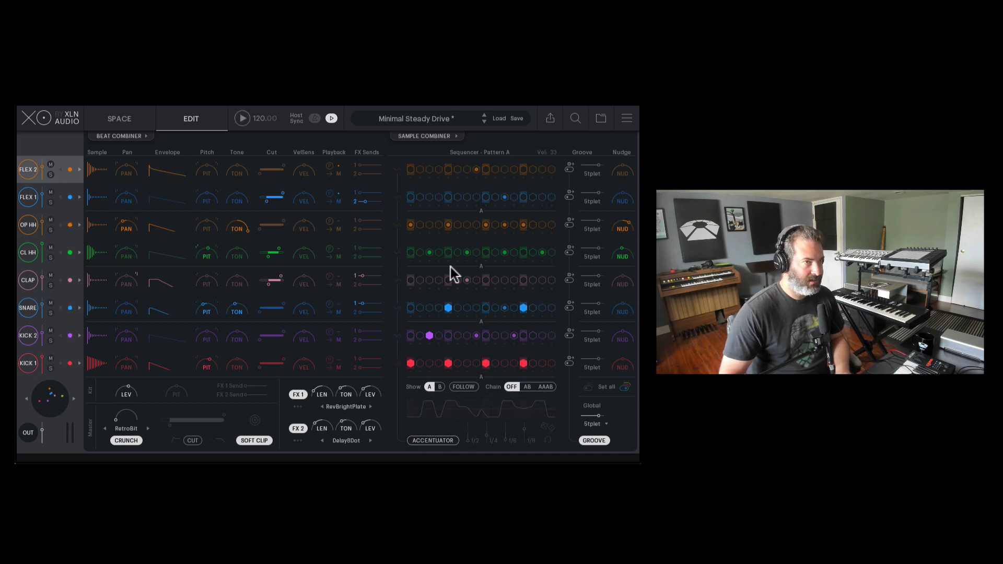
In the Beat Combiner, try alternative patterns for the FLEX 2, FLEX 1, CL HH, CLAP and SNARE lanes and start playback.
{"action": "left_click", "coordinate": [141, 138]}
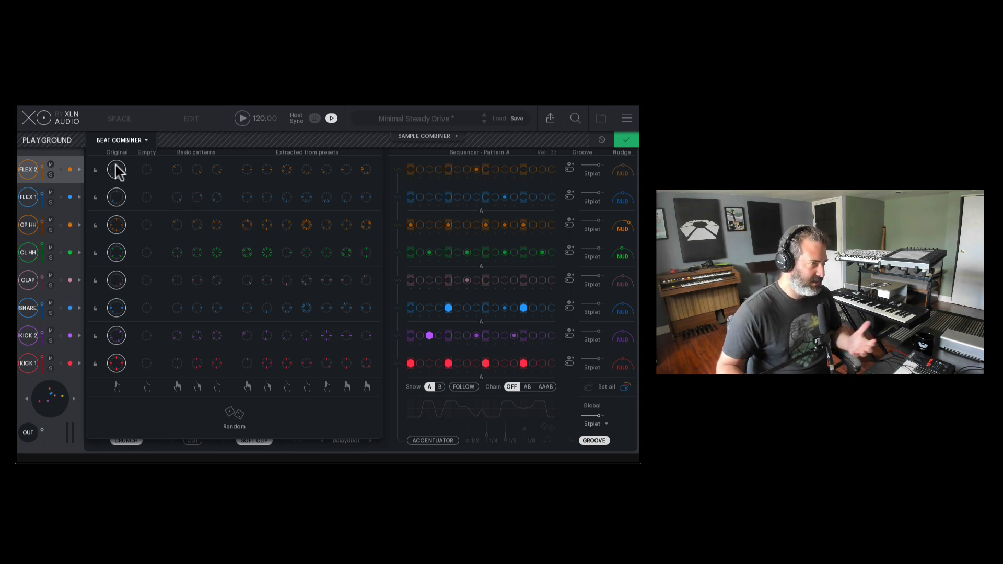
{"action": "left_click", "coordinate": [196, 170]}
{"action": "left_click", "coordinate": [217, 197]}
{"action": "left_click", "coordinate": [267, 197]}
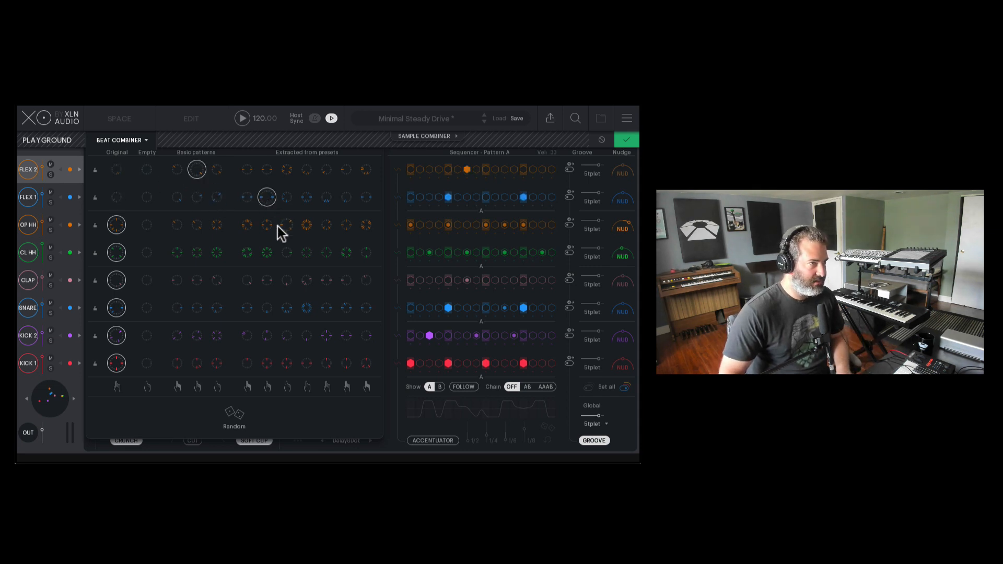
{"action": "left_click", "coordinate": [306, 252]}
{"action": "left_click", "coordinate": [266, 280]}
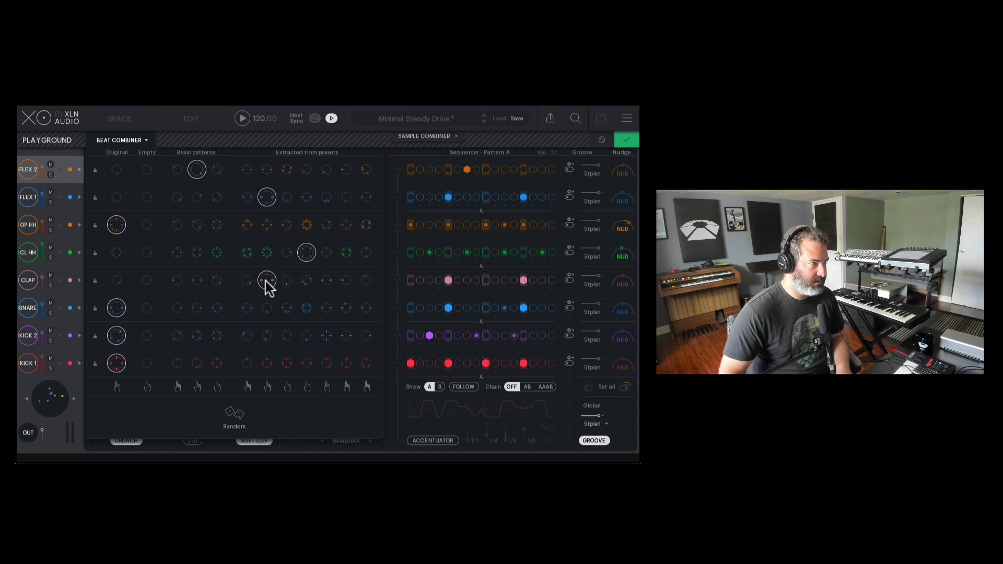
{"action": "left_click", "coordinate": [304, 309]}
{"action": "key", "text": "space"}
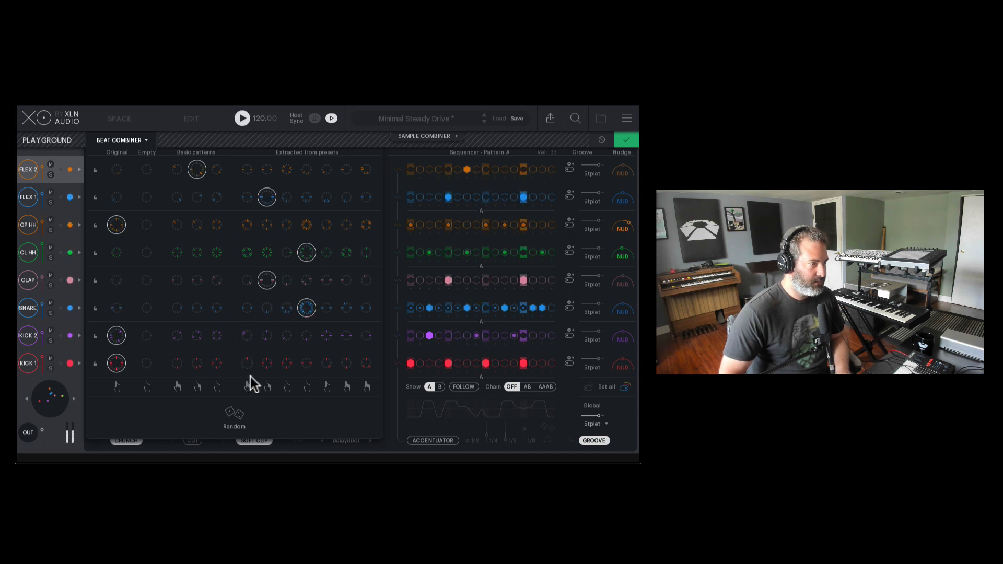
Audition a basic pattern and two preset-extracted patterns across all lanes at once, and restore the original beats.
{"action": "left_click", "coordinate": [216, 387]}
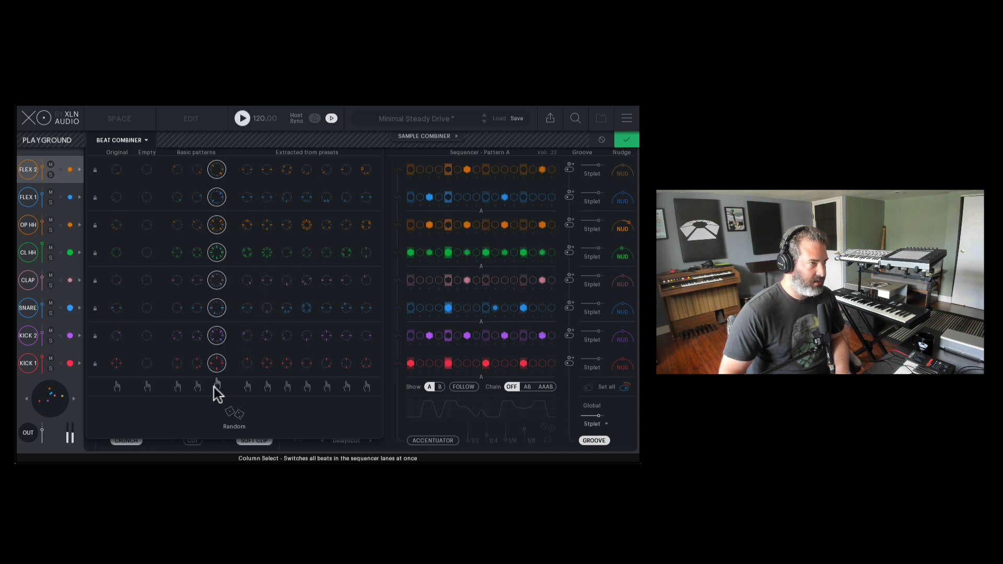
{"action": "left_click", "coordinate": [287, 387]}
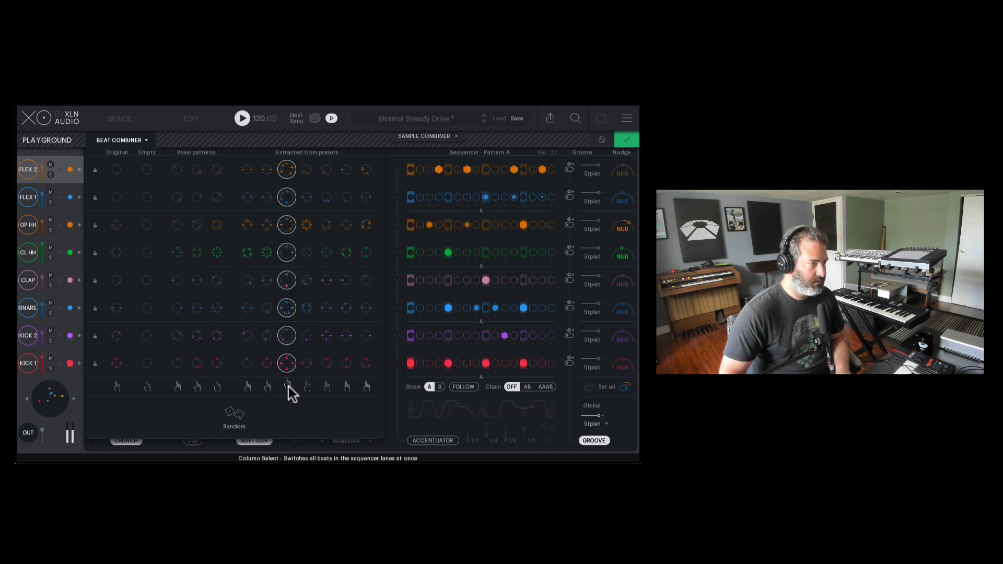
{"action": "left_click", "coordinate": [327, 386]}
{"action": "left_click", "coordinate": [116, 387]}
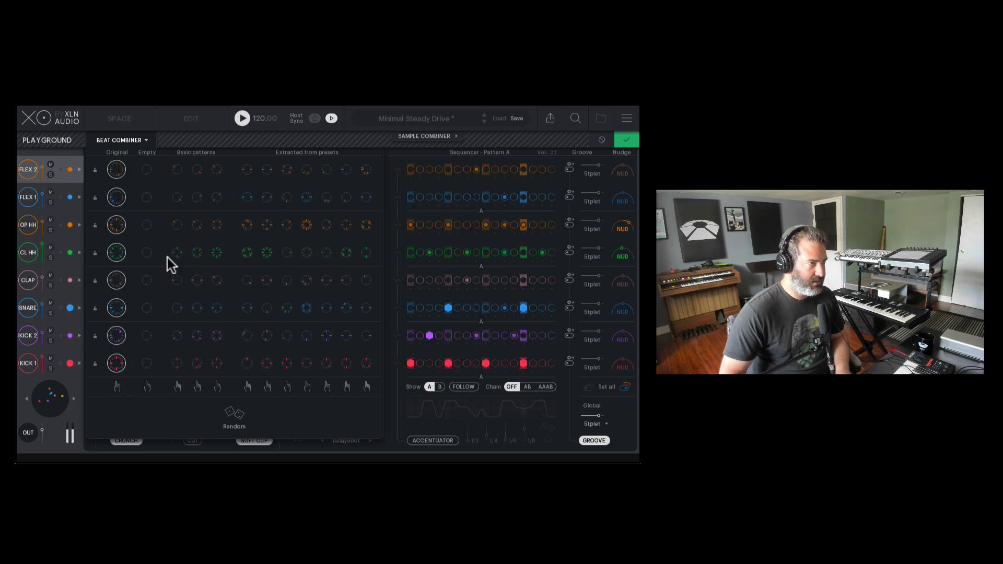
Try a random pattern combination and an empty FLEX 2 lane, restoring the originals each time, and close the Beat Combiner.
{"action": "left_click", "coordinate": [241, 412]}
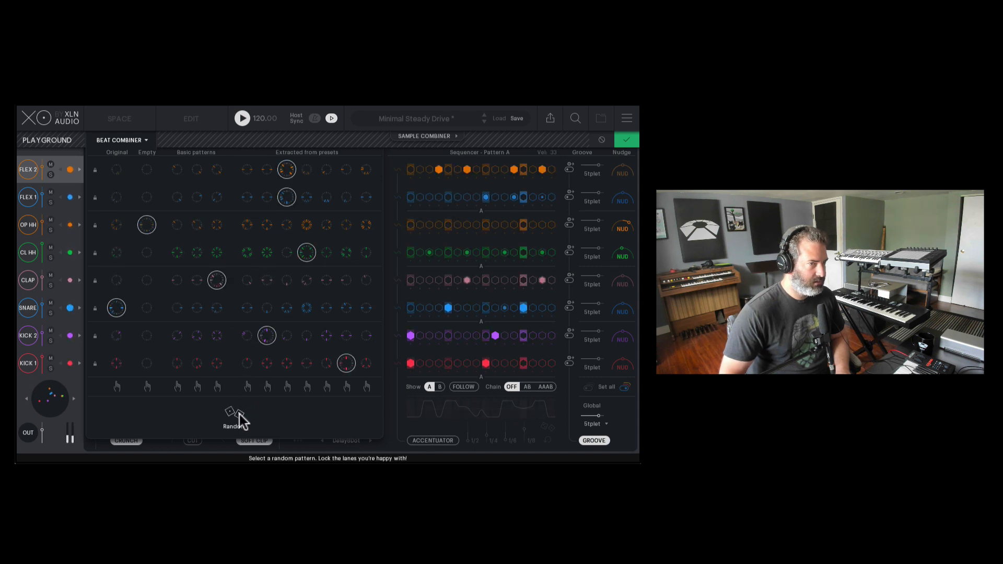
{"action": "left_click", "coordinate": [118, 387]}
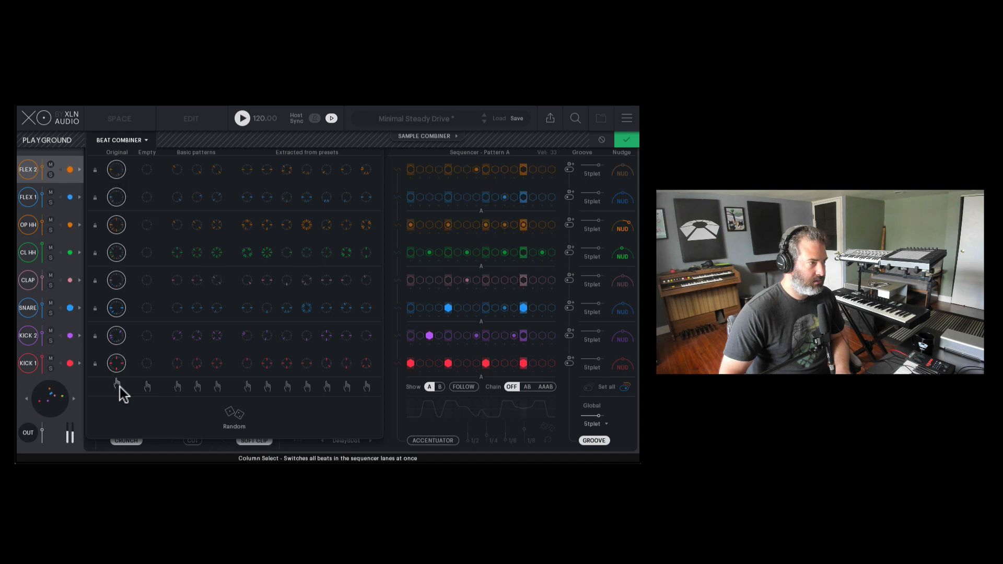
{"action": "left_click", "coordinate": [146, 170]}
{"action": "left_click", "coordinate": [115, 170]}
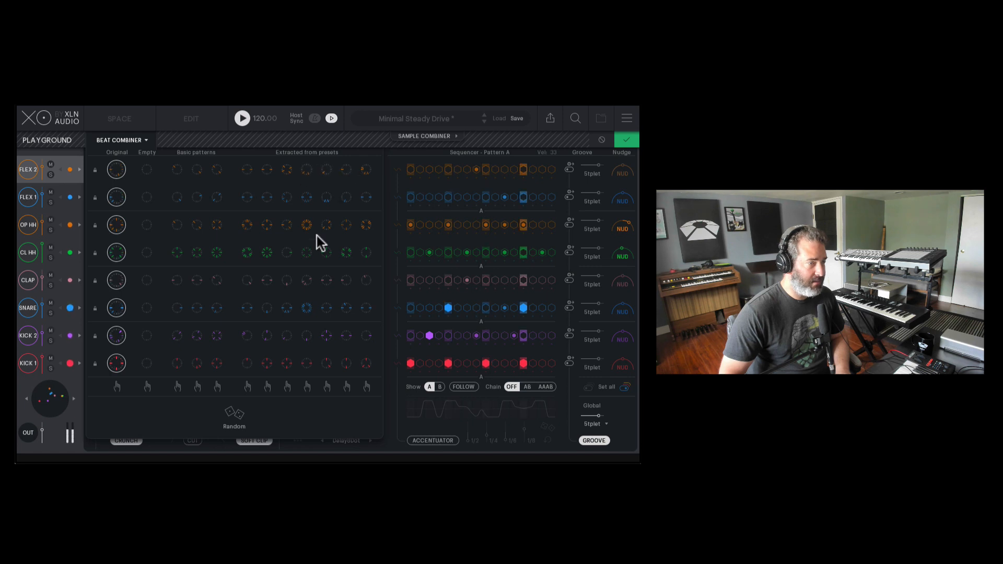
{"action": "left_click", "coordinate": [147, 141]}
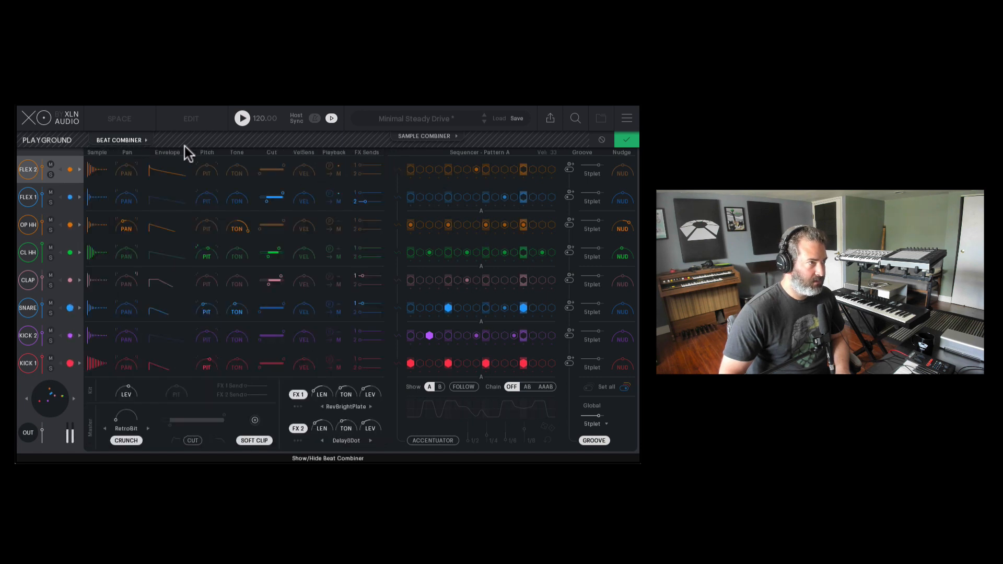
In the Sample Combiner, swap in similar samples for the FLEX 2, FLEX 1, OP HH, CL HH, SNARE, KICK 2 and KICK 1 slots.
{"action": "left_click", "coordinate": [443, 137]}
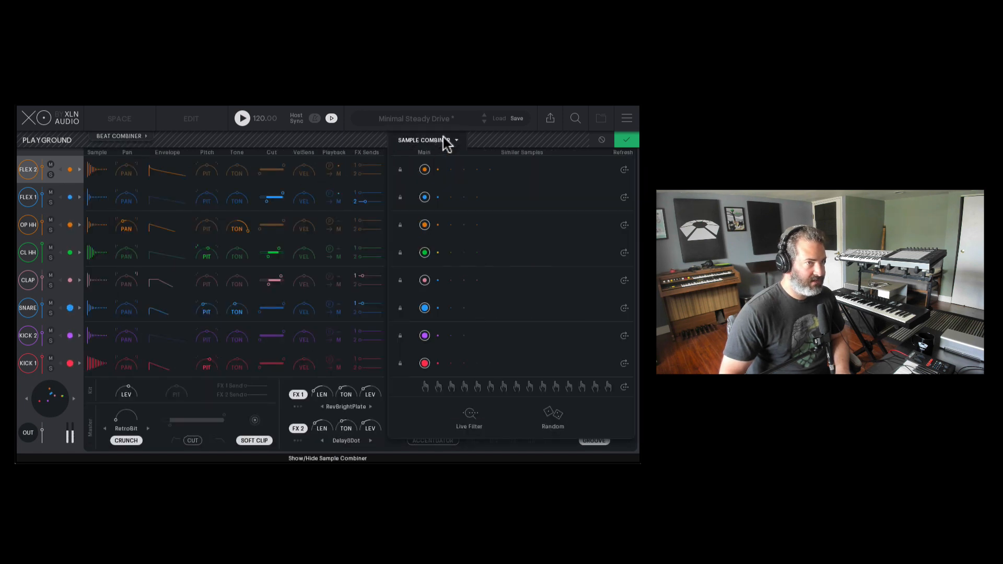
{"action": "left_click", "coordinate": [462, 169]}
{"action": "left_click", "coordinate": [539, 197]}
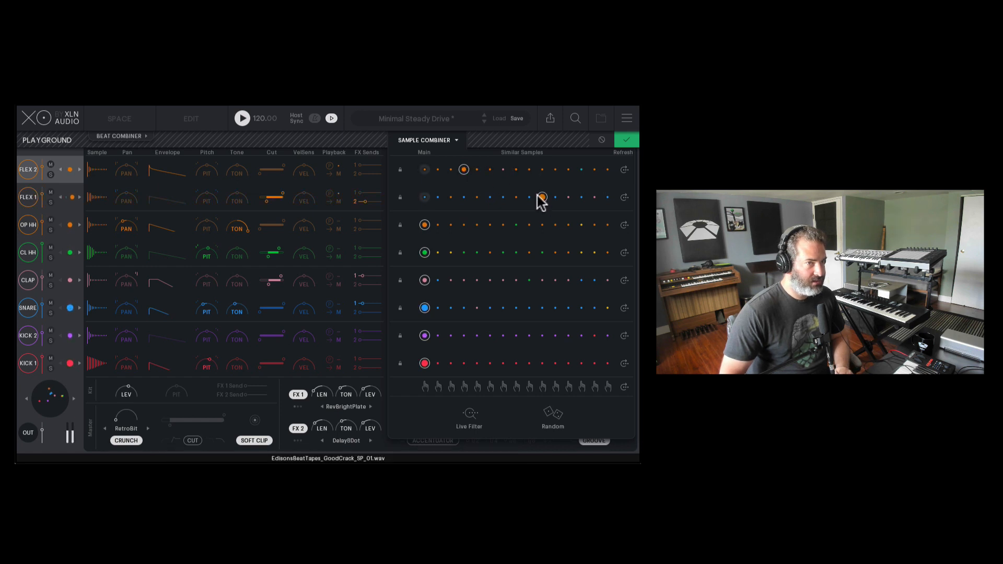
{"action": "left_click", "coordinate": [489, 225]}
{"action": "left_click", "coordinate": [529, 252]}
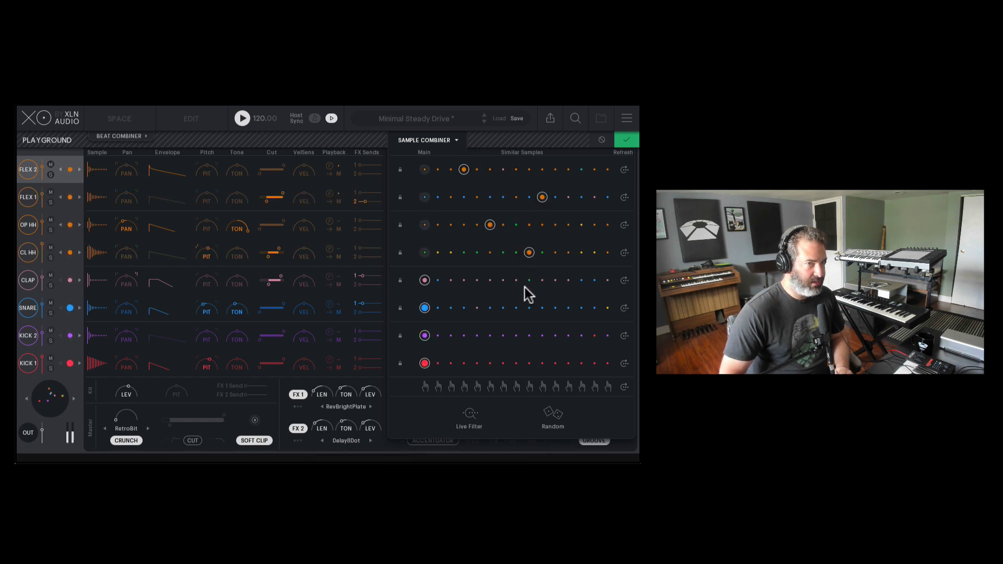
{"action": "left_click", "coordinate": [502, 307]}
{"action": "left_click", "coordinate": [567, 335]}
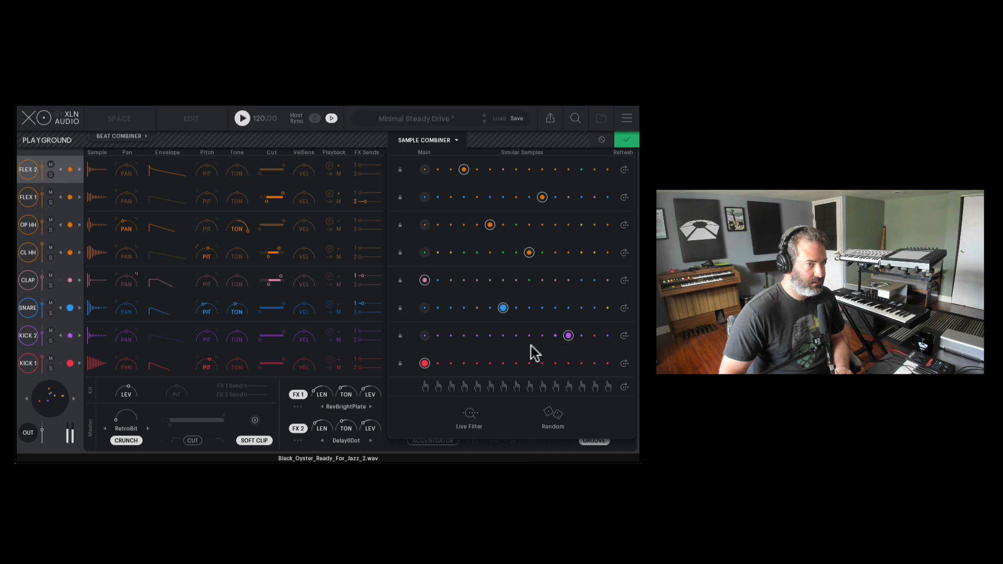
{"action": "left_click", "coordinate": [490, 363]}
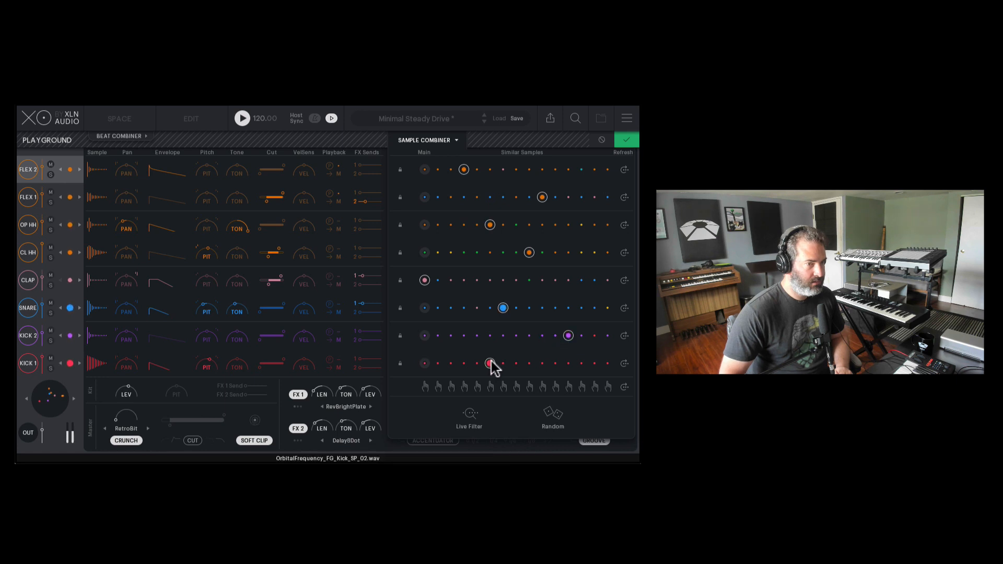
Open and dismiss the Sample Combiner's Live Filter, and randomize the samples of all slots.
{"action": "left_click", "coordinate": [470, 414]}
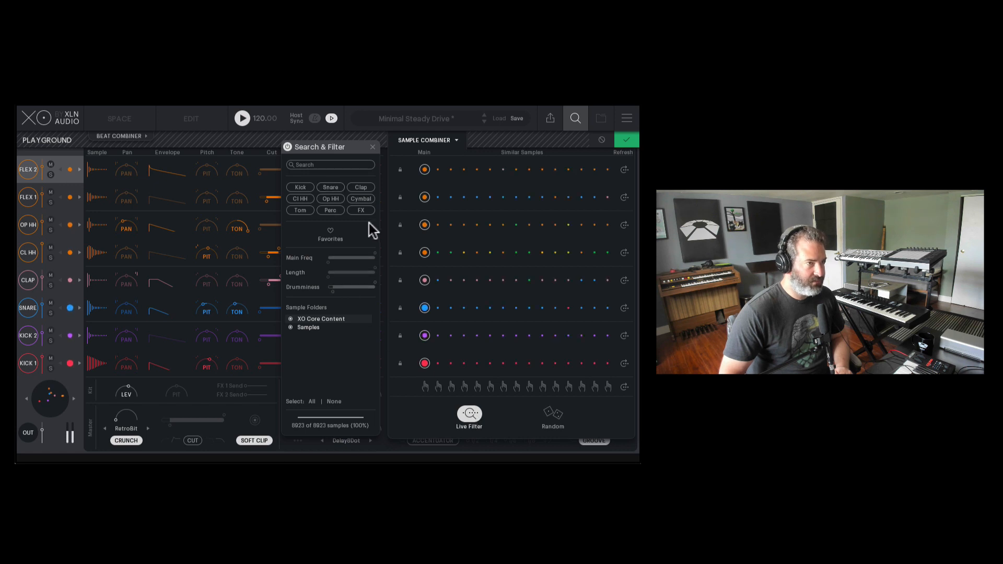
{"action": "left_click", "coordinate": [372, 149]}
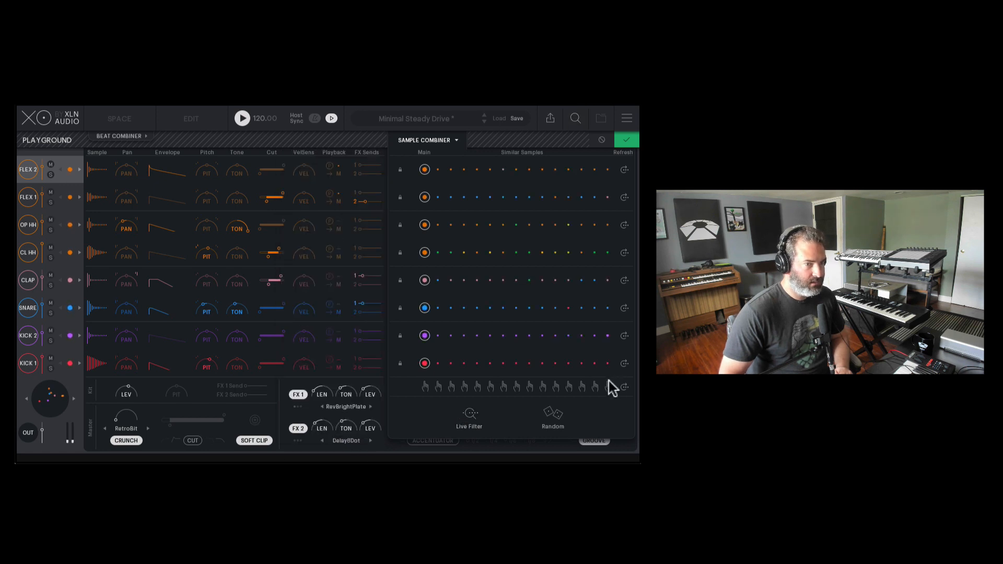
{"action": "left_click", "coordinate": [556, 411]}
{"action": "left_click", "coordinate": [555, 411]}
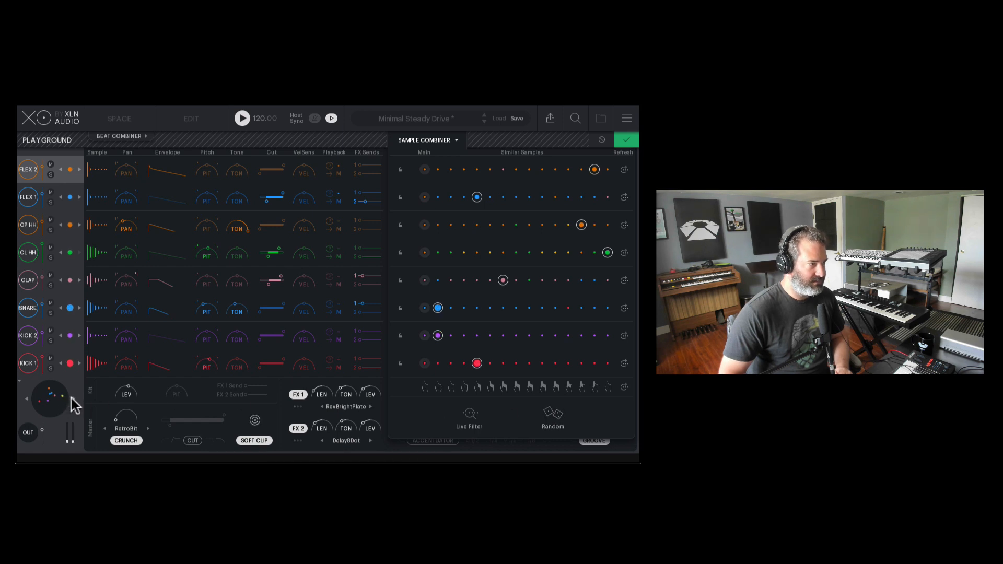
Step the whole kit forward through its similar samples and leave the Playground.
{"action": "left_click", "coordinate": [72, 398]}
{"action": "left_click", "coordinate": [73, 398]}
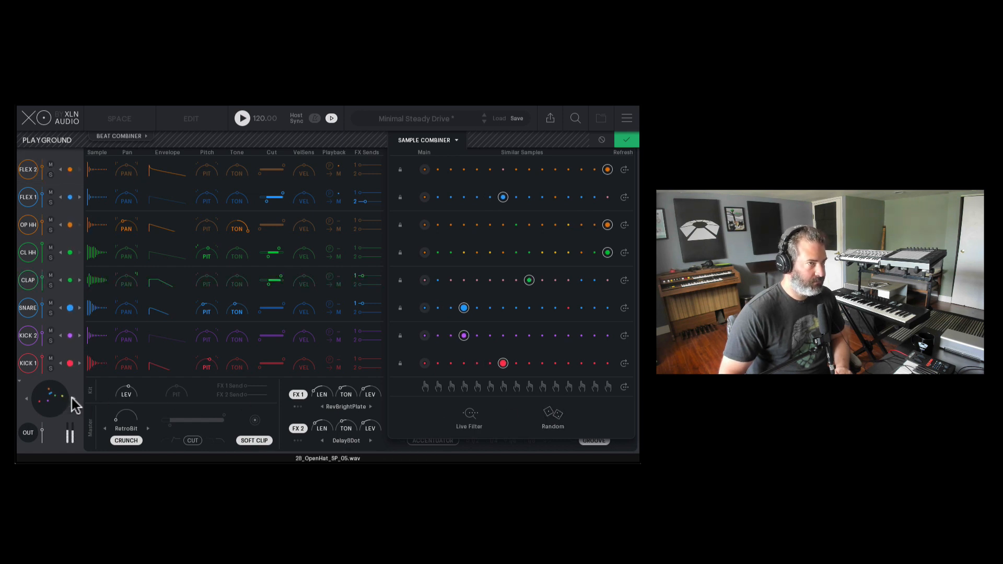
{"action": "left_click", "coordinate": [605, 139]}
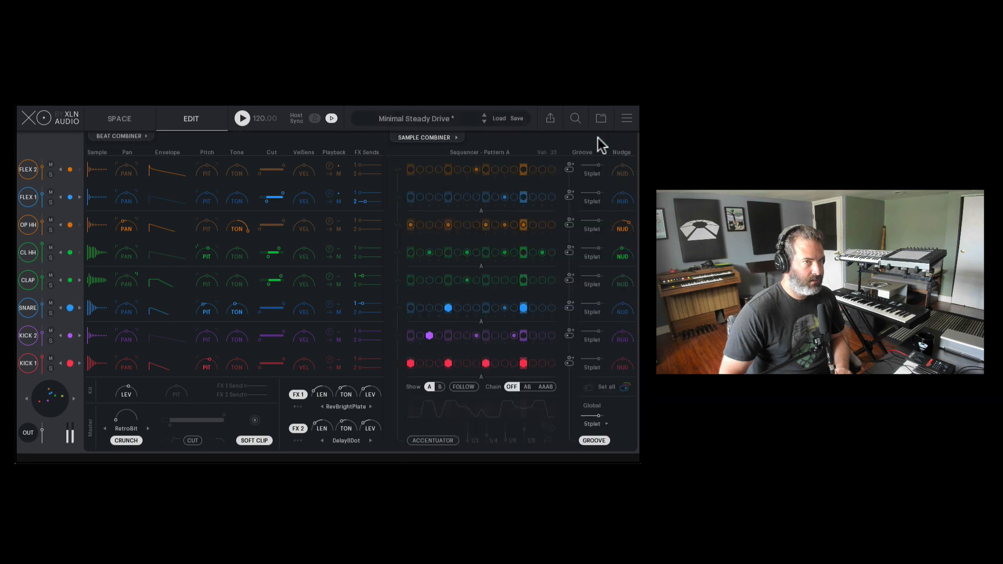
Browse the presets and audition Melodic Tremble, Lush Groove and Leaving Room, keeping Leaving Room selected.
{"action": "left_click", "coordinate": [459, 119]}
{"action": "scroll", "coordinate": [288, 280], "scroll_direction": "down", "scroll_amount": 3}
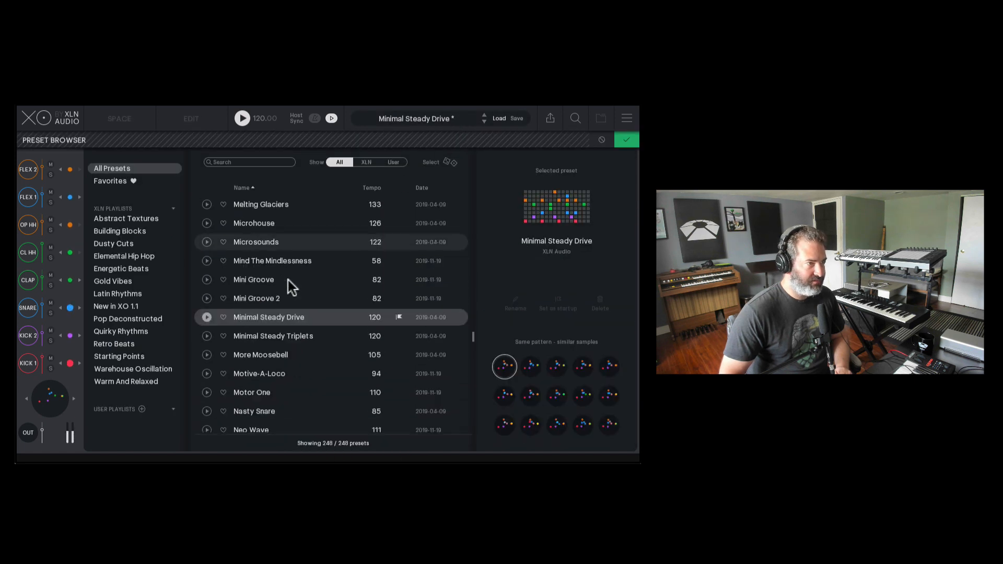
{"action": "scroll", "coordinate": [287, 280], "scroll_direction": "up", "scroll_amount": 4}
{"action": "left_click", "coordinate": [280, 304]}
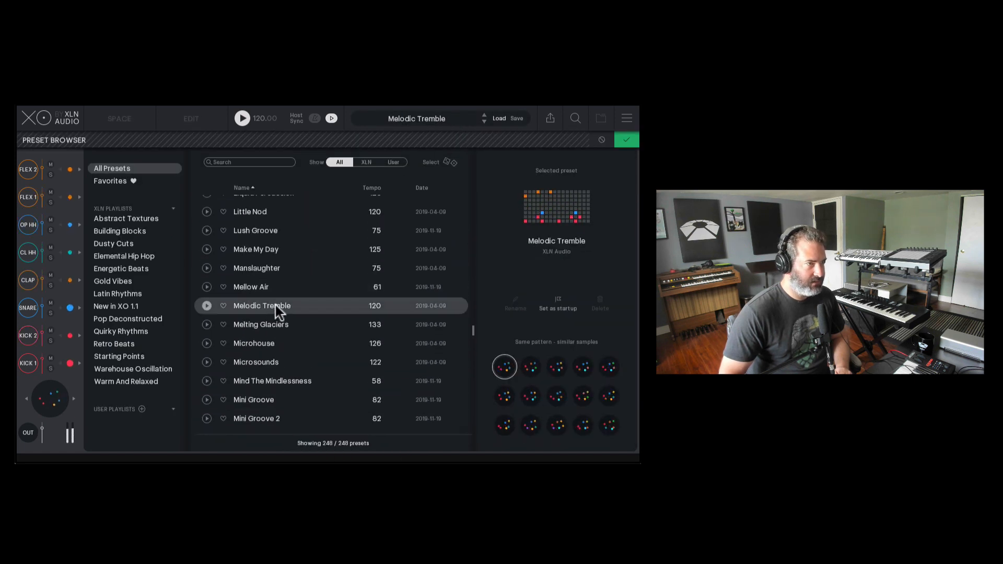
{"action": "scroll", "coordinate": [283, 299], "scroll_direction": "up", "scroll_amount": 1}
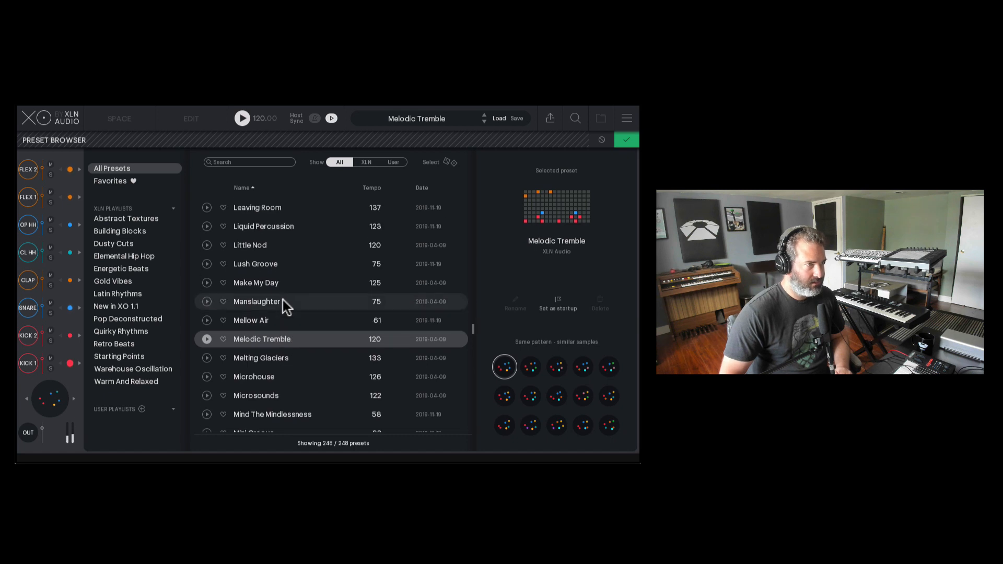
{"action": "left_click", "coordinate": [283, 266]}
{"action": "scroll", "coordinate": [289, 264], "scroll_direction": "up", "scroll_amount": 1}
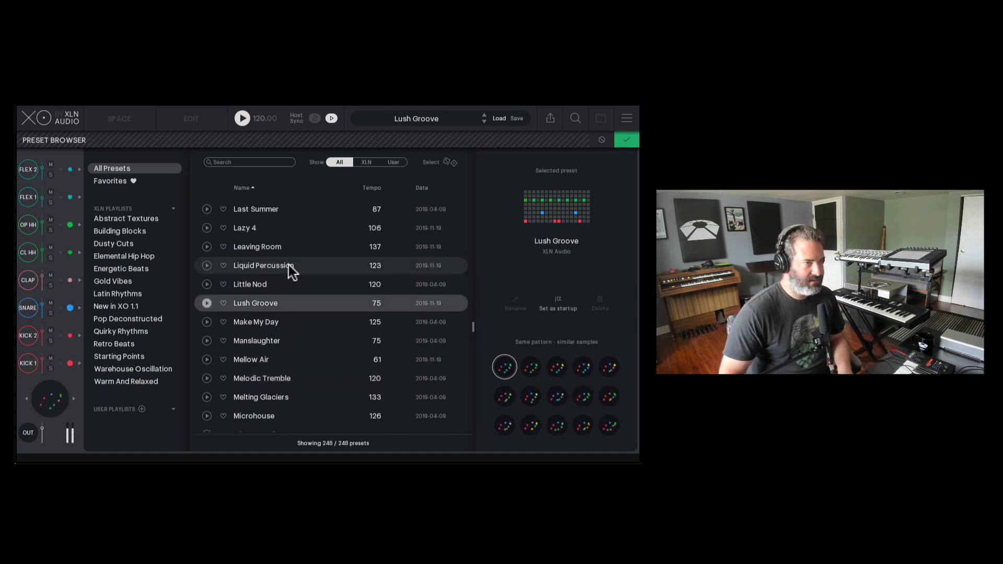
{"action": "left_click", "coordinate": [302, 252]}
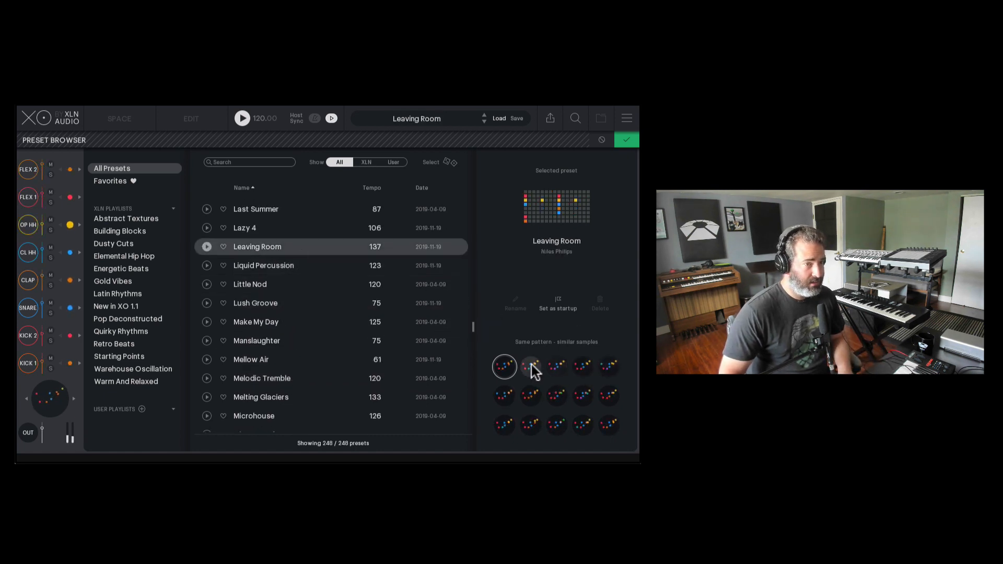
Audition similar-sample variations of the Leaving Room preset's pattern, and load and vary the Lazy 4 preset the same way.
{"action": "left_click", "coordinate": [559, 368]}
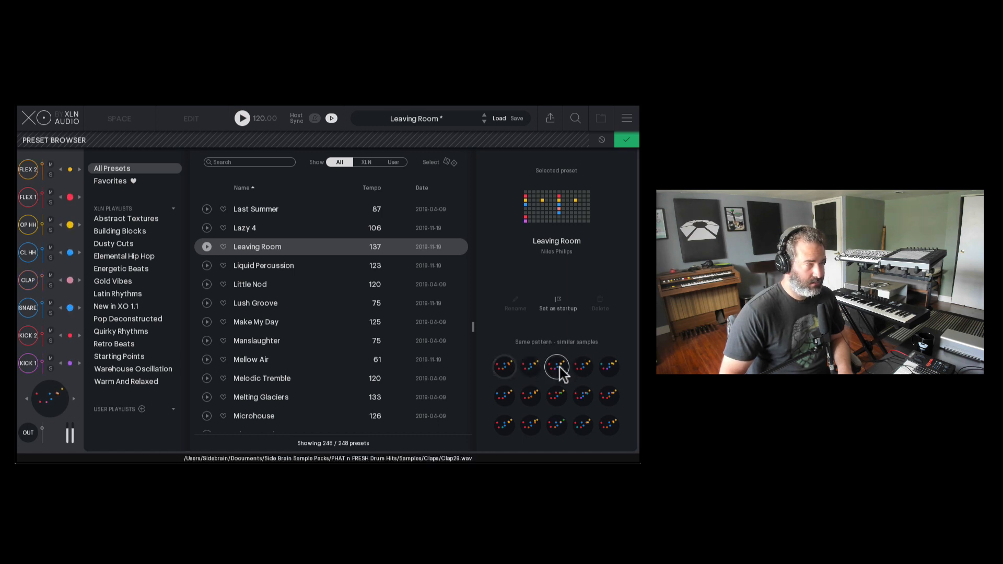
{"action": "left_click", "coordinate": [578, 390]}
{"action": "left_click", "coordinate": [269, 228]}
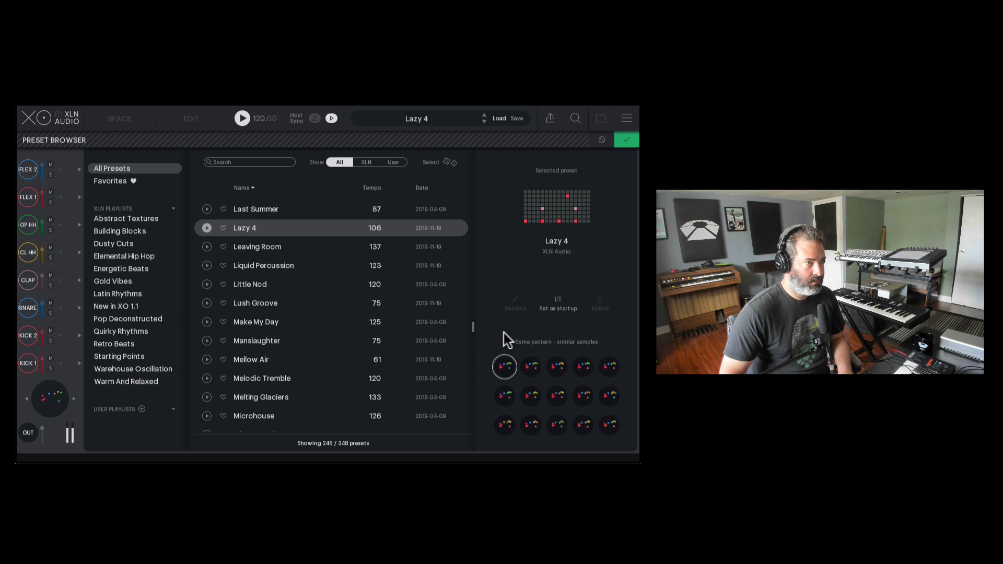
{"action": "left_click", "coordinate": [558, 398]}
{"action": "left_click", "coordinate": [532, 423]}
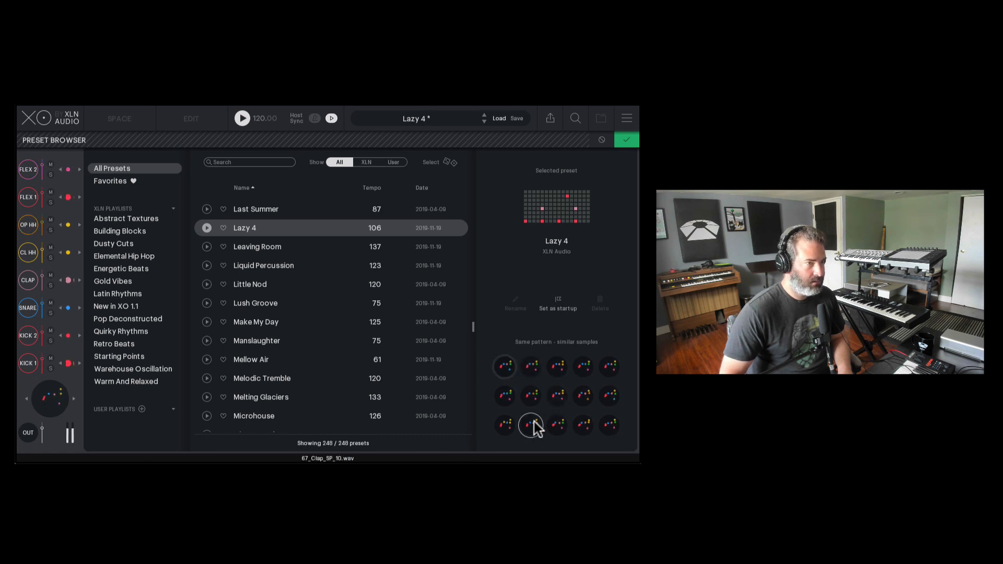
Load the Jungle Predator preset with its fourth similar-sample variation, accept it and check the kit in the Space view.
{"action": "scroll", "coordinate": [305, 267], "scroll_direction": "up", "scroll_amount": 3}
{"action": "left_click", "coordinate": [321, 249]}
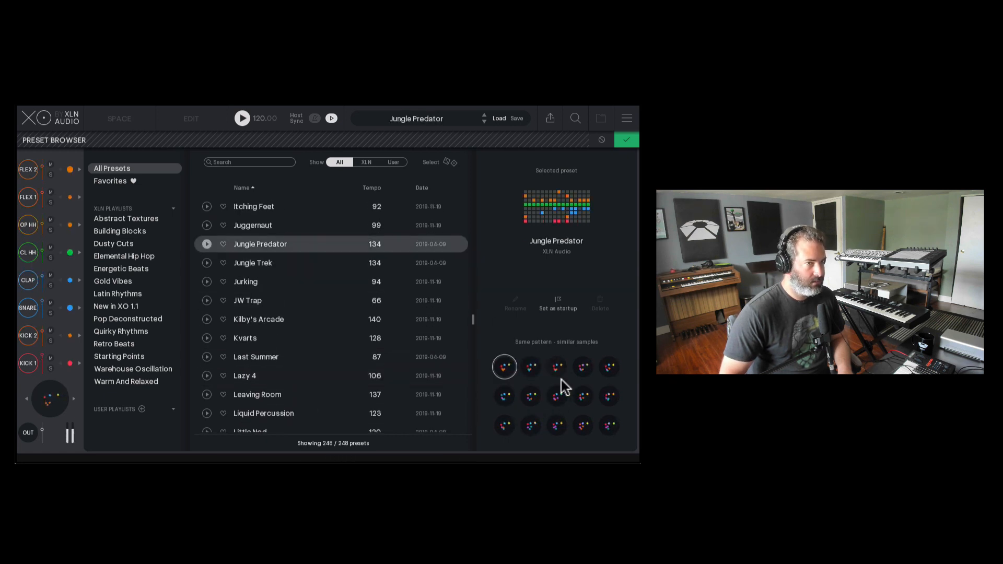
{"action": "left_click", "coordinate": [559, 397]}
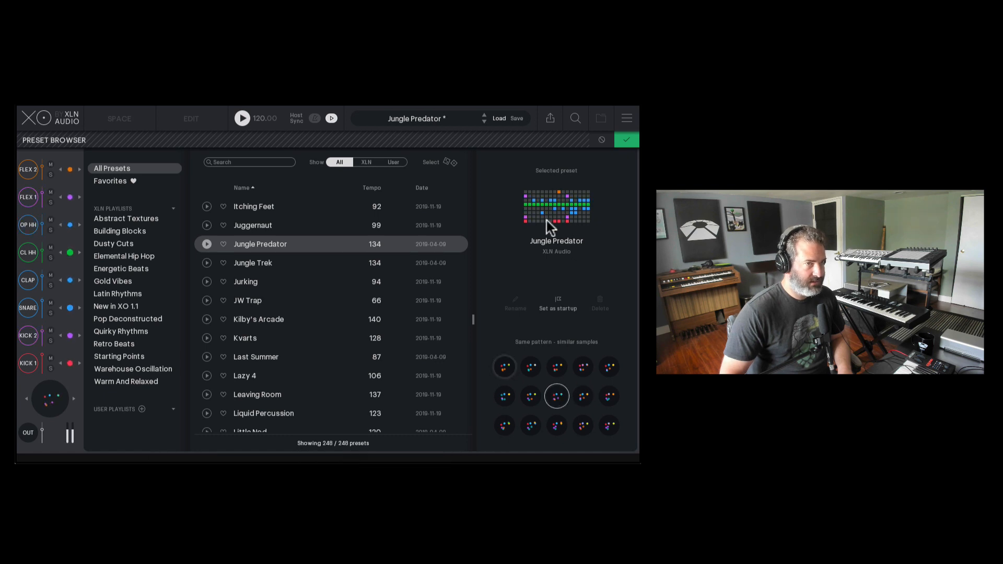
{"action": "left_click", "coordinate": [584, 368]}
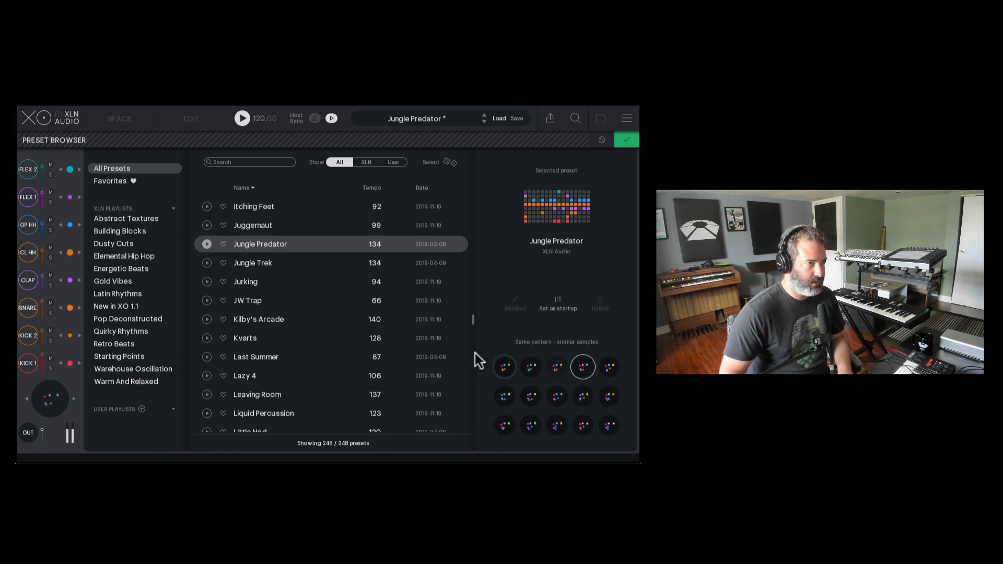
{"action": "scroll", "coordinate": [290, 245], "scroll_direction": "up", "scroll_amount": 1}
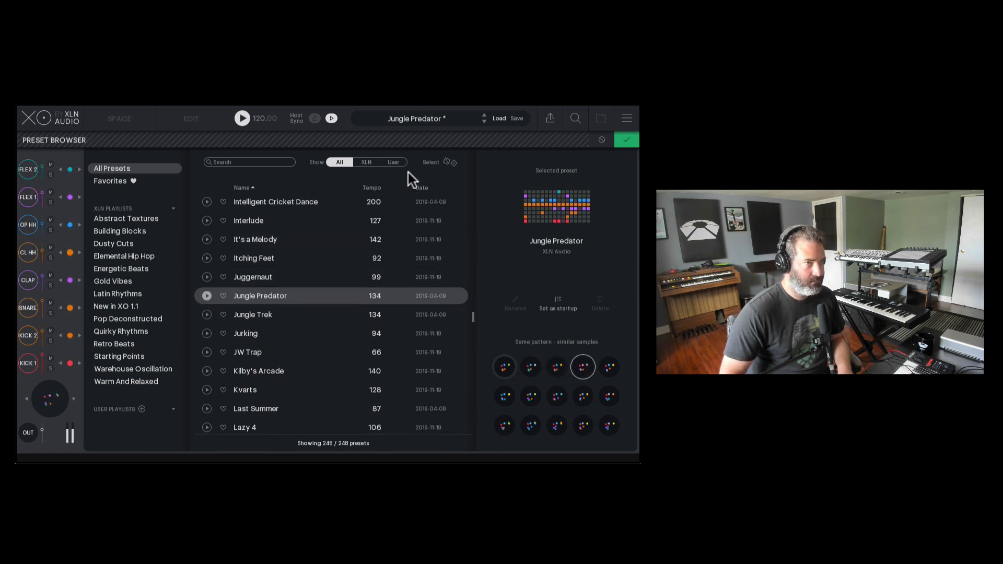
{"action": "left_click", "coordinate": [616, 140]}
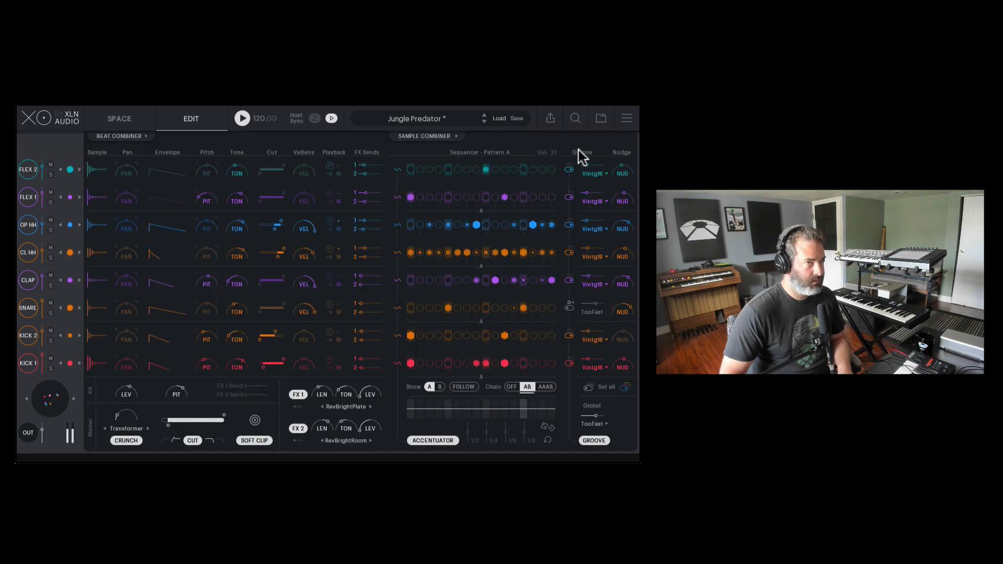
{"action": "left_click", "coordinate": [145, 121]}
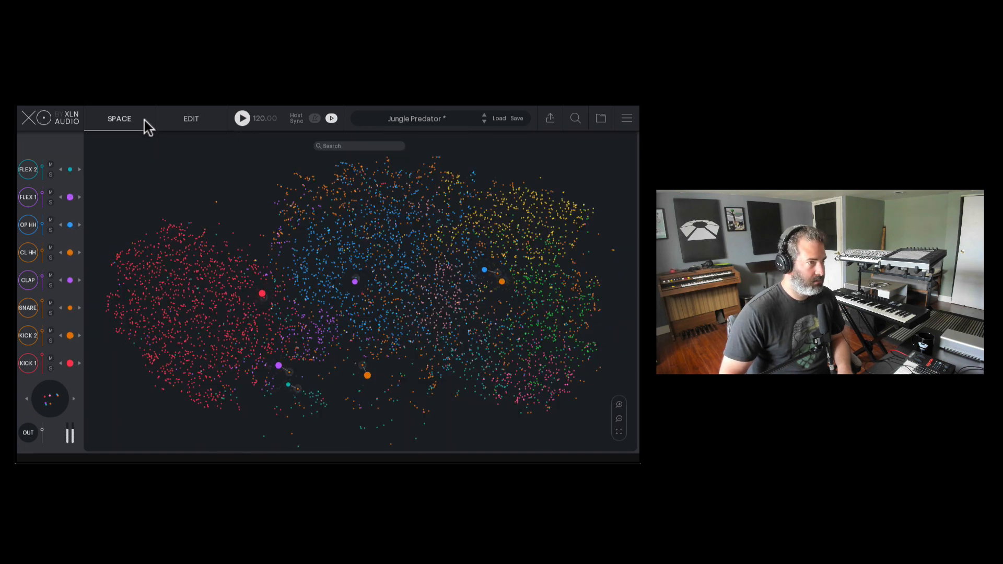
{"action": "left_click", "coordinate": [184, 118]}
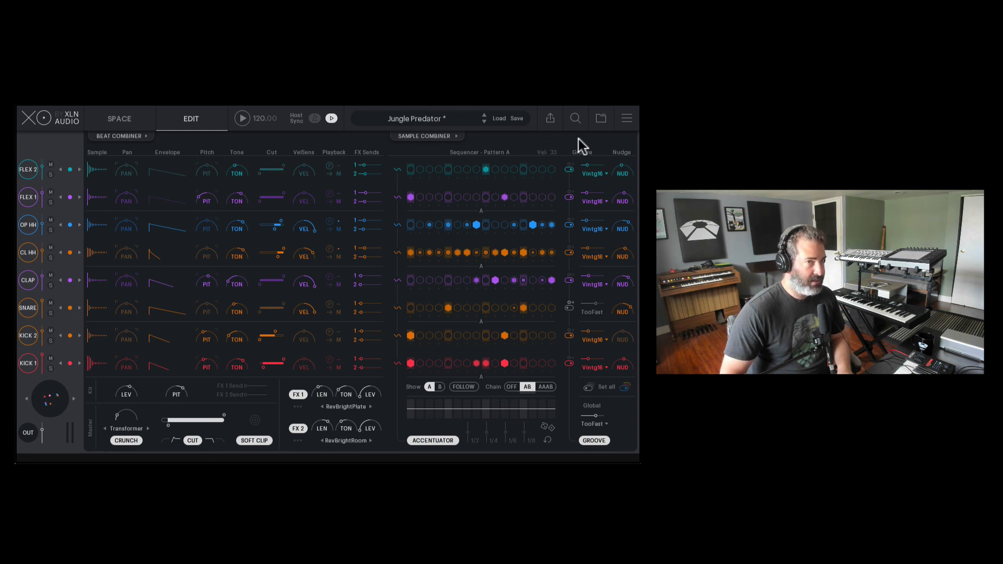
Try the interface at 125% scaling, set it back to 100% and close the settings.
{"action": "left_click", "coordinate": [625, 121]}
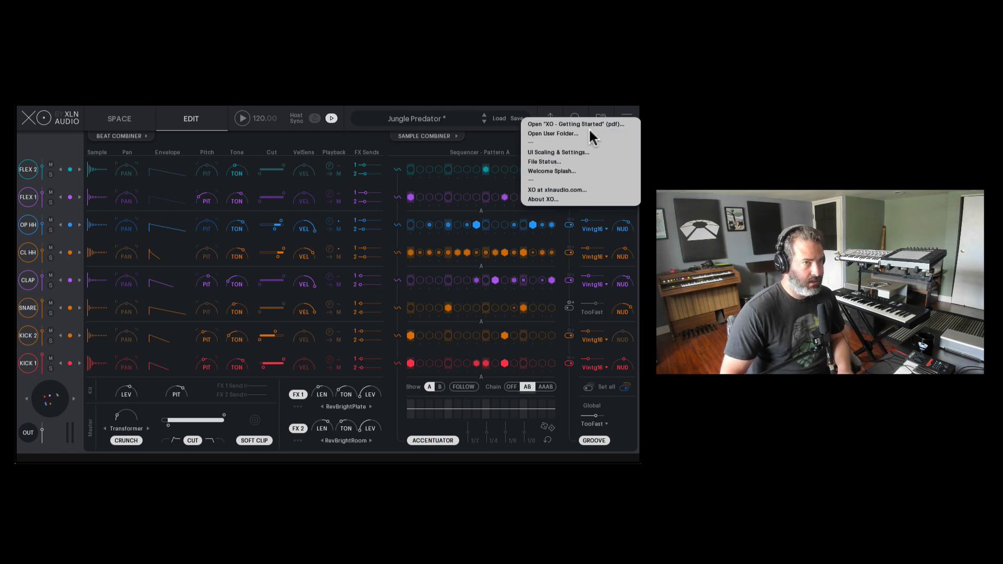
{"action": "left_click", "coordinate": [583, 152]}
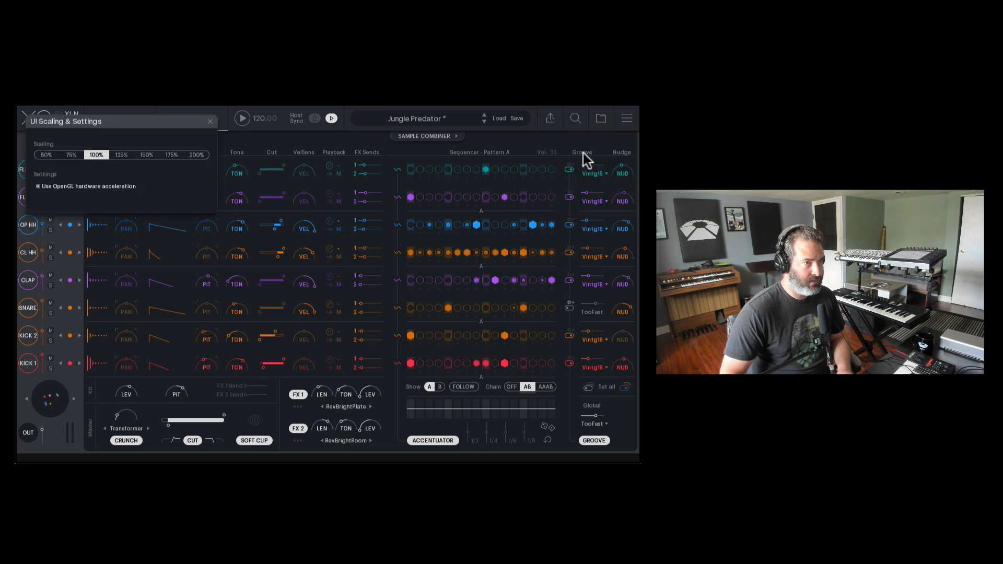
{"action": "left_click", "coordinate": [126, 156]}
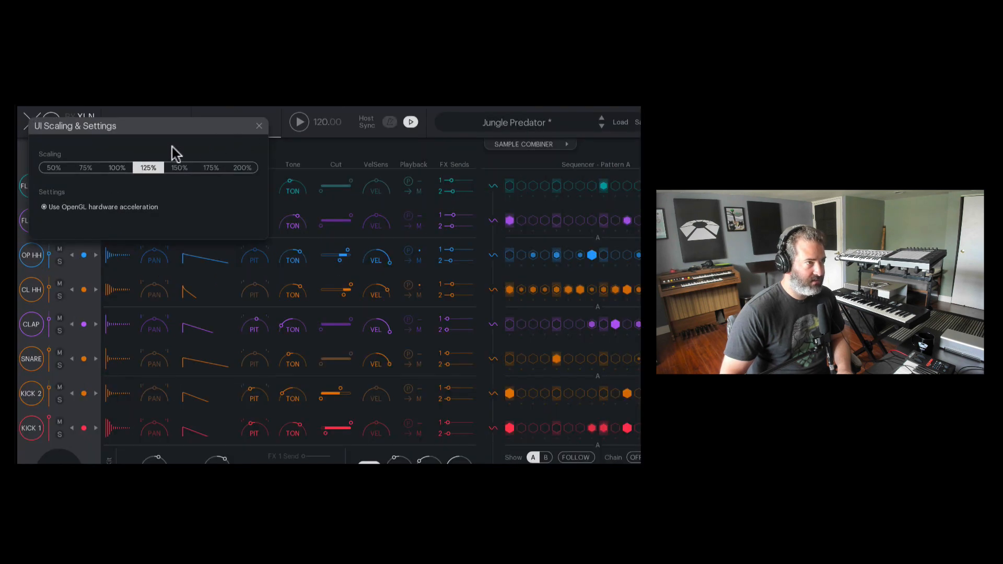
{"action": "left_click", "coordinate": [111, 168]}
{"action": "left_click", "coordinate": [208, 122]}
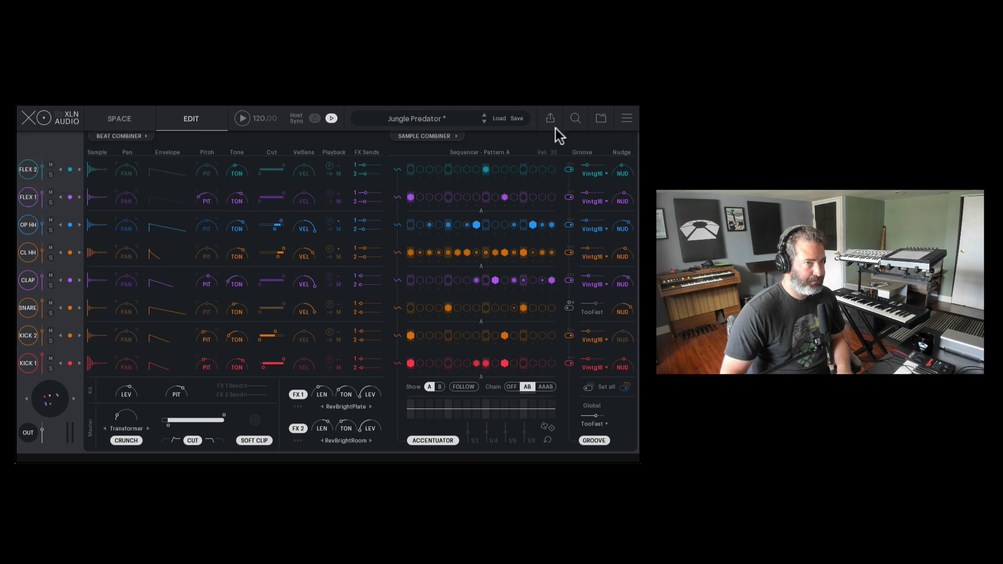
View the list of sample folders and close it.
{"action": "left_click", "coordinate": [625, 121]}
{"action": "left_click", "coordinate": [602, 120]}
{"action": "left_click", "coordinate": [602, 118]}
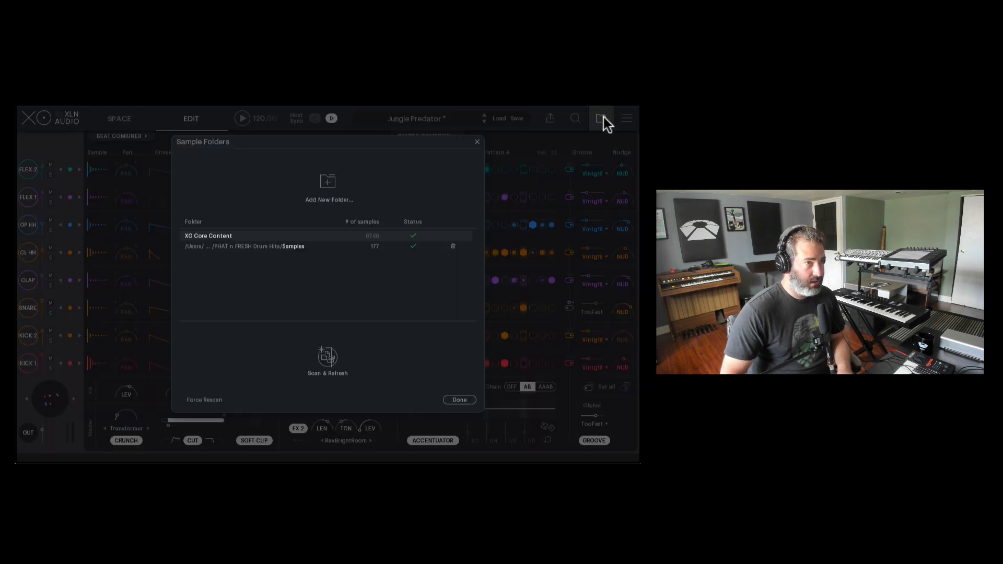
{"action": "left_click", "coordinate": [477, 143]}
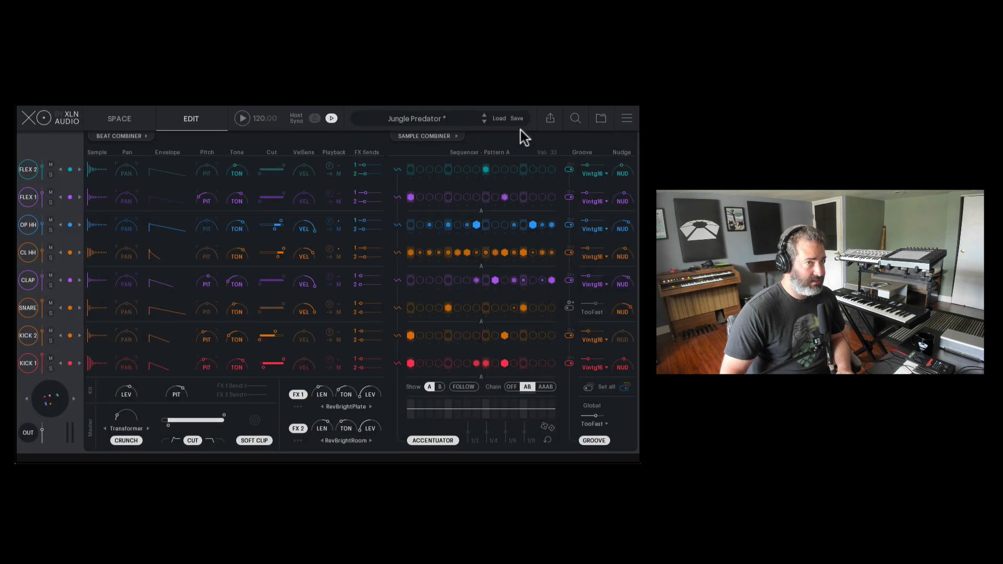
Export the beat as MIDI to the XO track's first clip slot, and render WAVs and place the full beat WAV on track 3.
{"action": "left_click", "coordinate": [546, 119]}
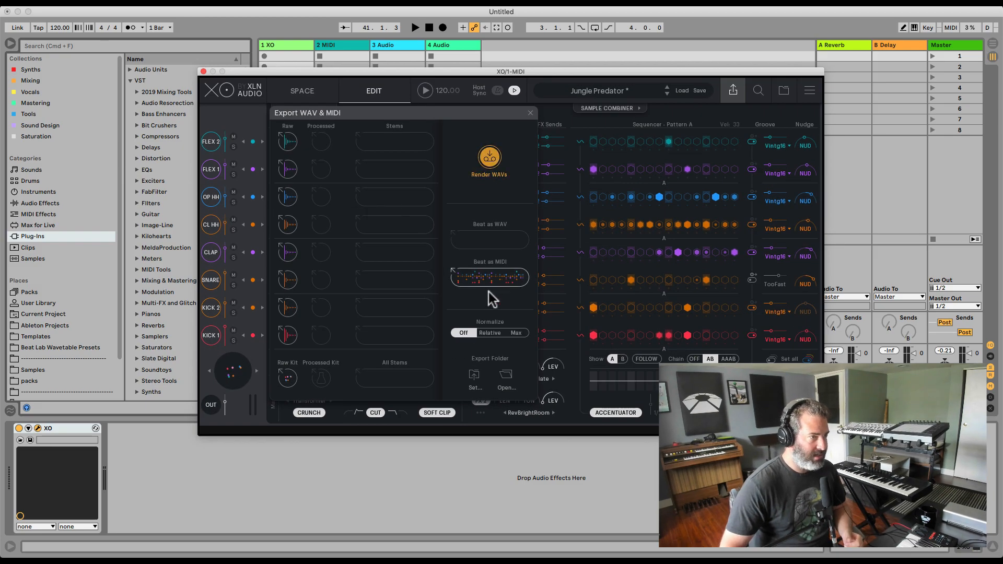
{"action": "left_click_drag", "start_coordinate": [484, 278], "coordinate": [305, 65]}
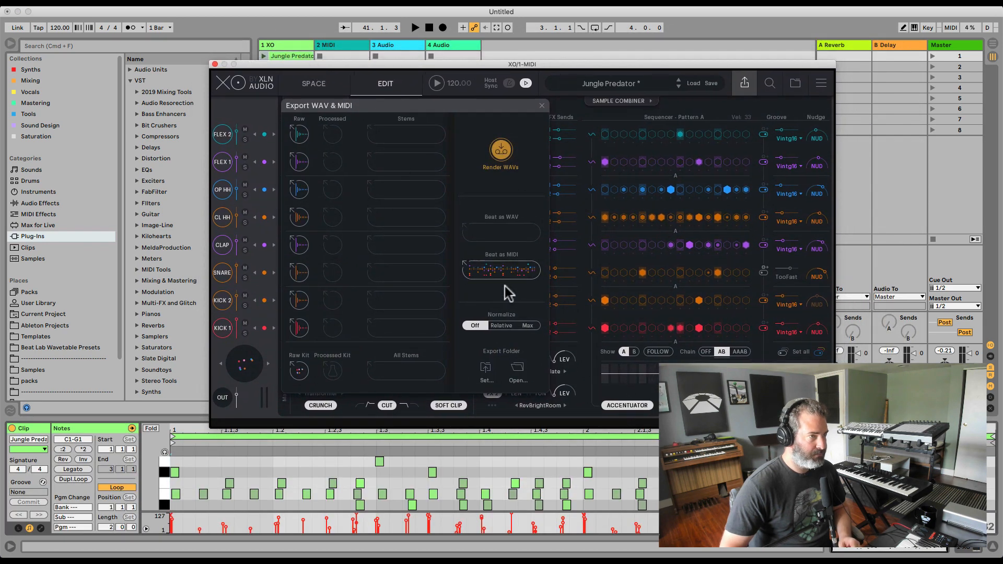
{"action": "left_click", "coordinate": [493, 150]}
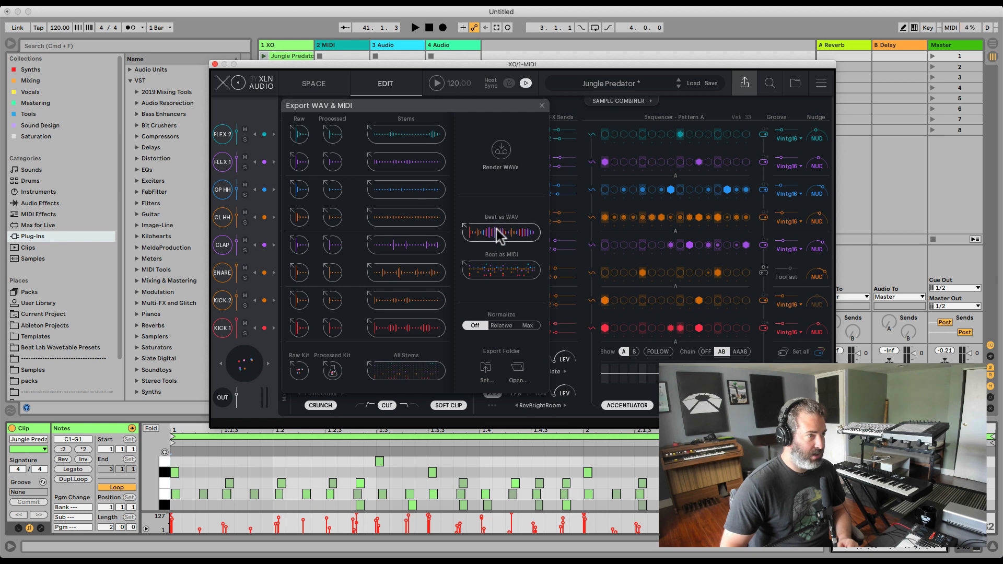
{"action": "left_click_drag", "start_coordinate": [499, 235], "coordinate": [416, 60]}
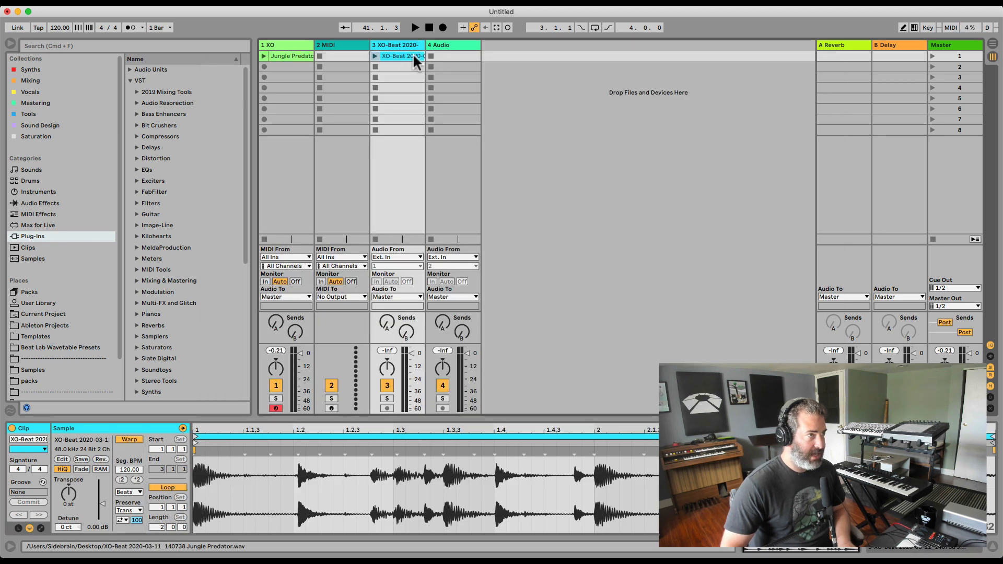
Place the rendered OP HH stem in track 4's first clip slot and replace it with the processed OP HH sample.
{"action": "key", "text": "super+Tab"}
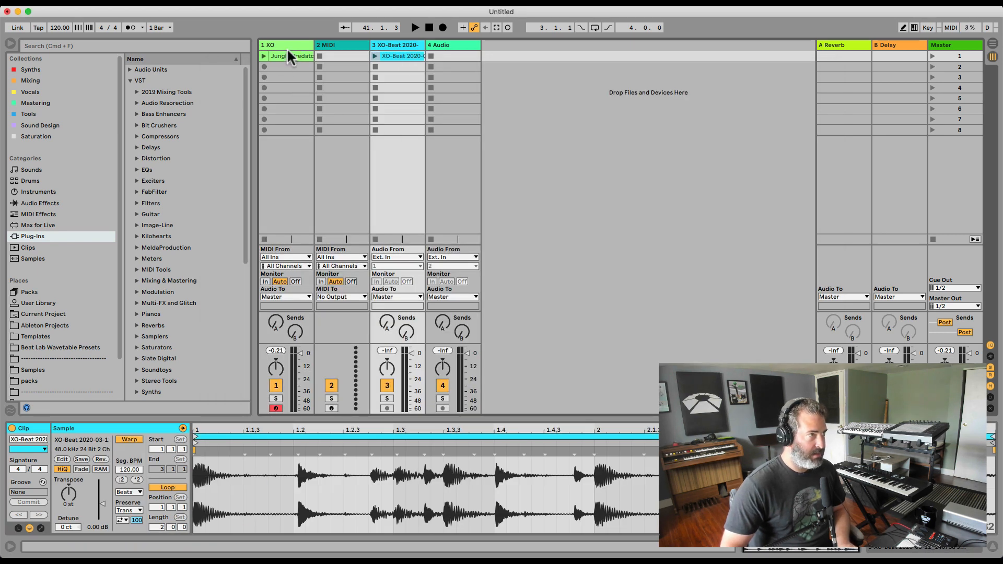
{"action": "left_click", "coordinate": [290, 50]}
{"action": "left_click", "coordinate": [396, 189]}
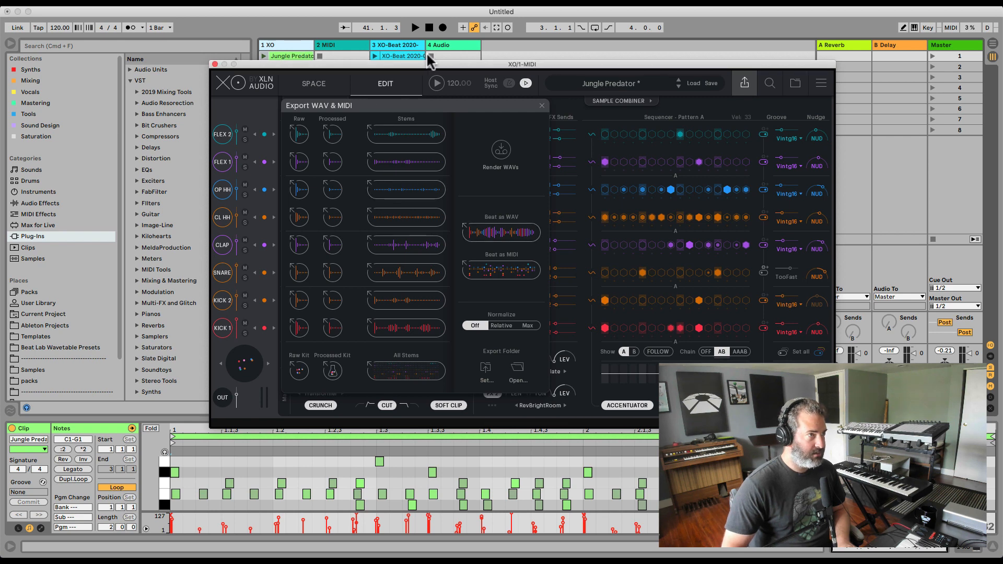
{"action": "left_click_drag", "start_coordinate": [371, 186], "coordinate": [461, 54]}
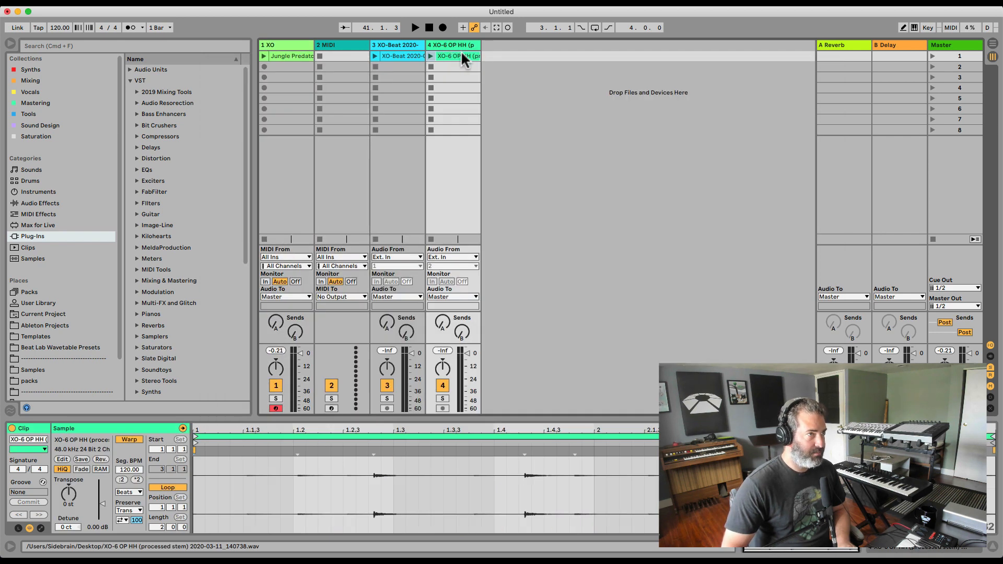
{"action": "left_click", "coordinate": [311, 45]}
{"action": "left_click_drag", "start_coordinate": [326, 188], "coordinate": [439, 55]}
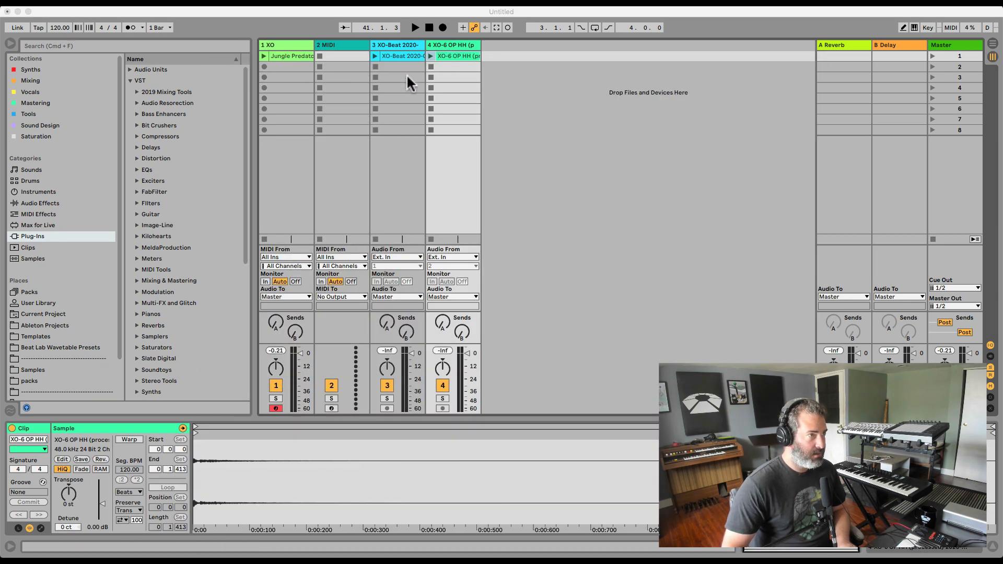
Set the export normalization to Max after trying Relative, render the WAVs again and close the export window.
{"action": "left_click", "coordinate": [296, 47]}
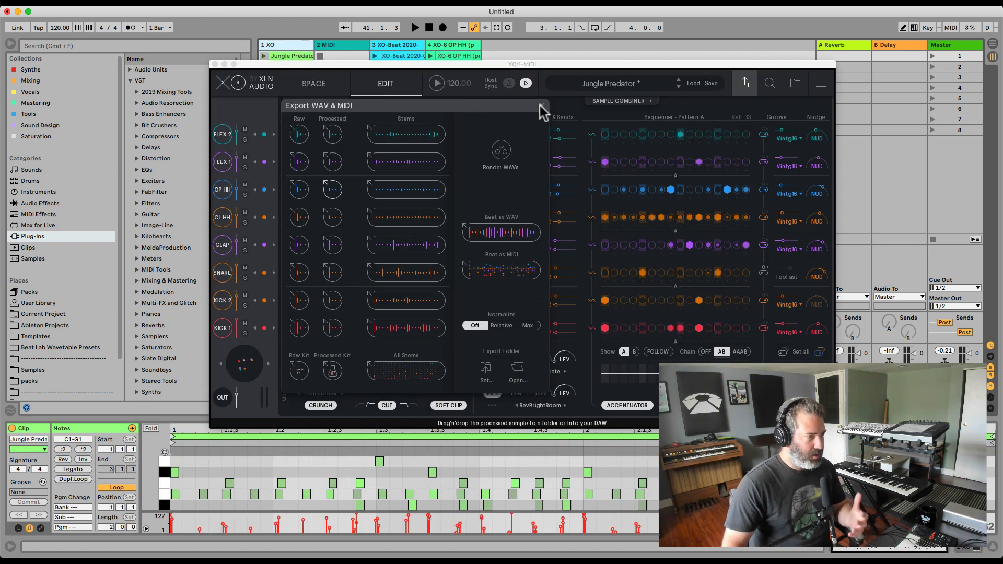
{"action": "left_click", "coordinate": [503, 325]}
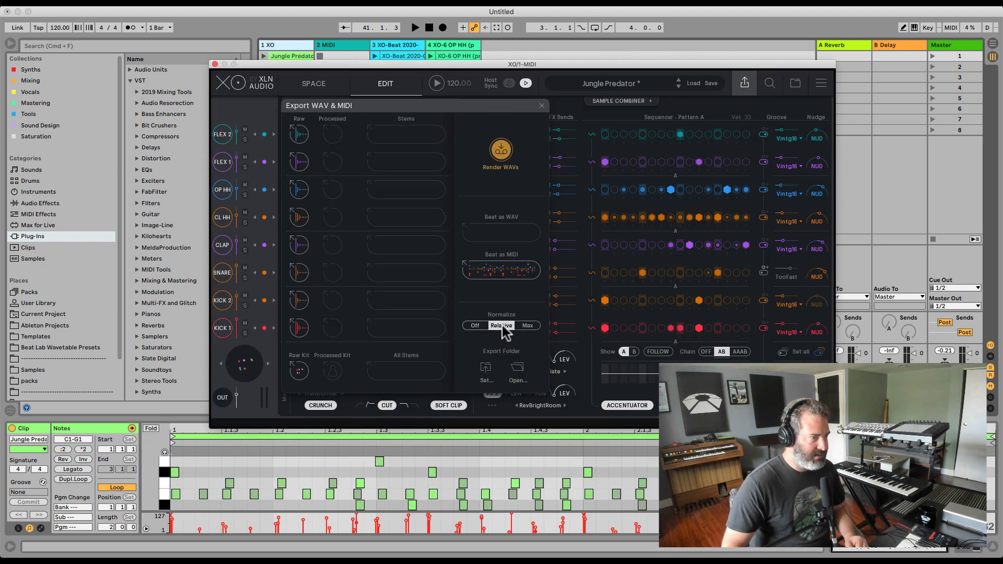
{"action": "left_click", "coordinate": [518, 326]}
{"action": "left_click", "coordinate": [501, 153]}
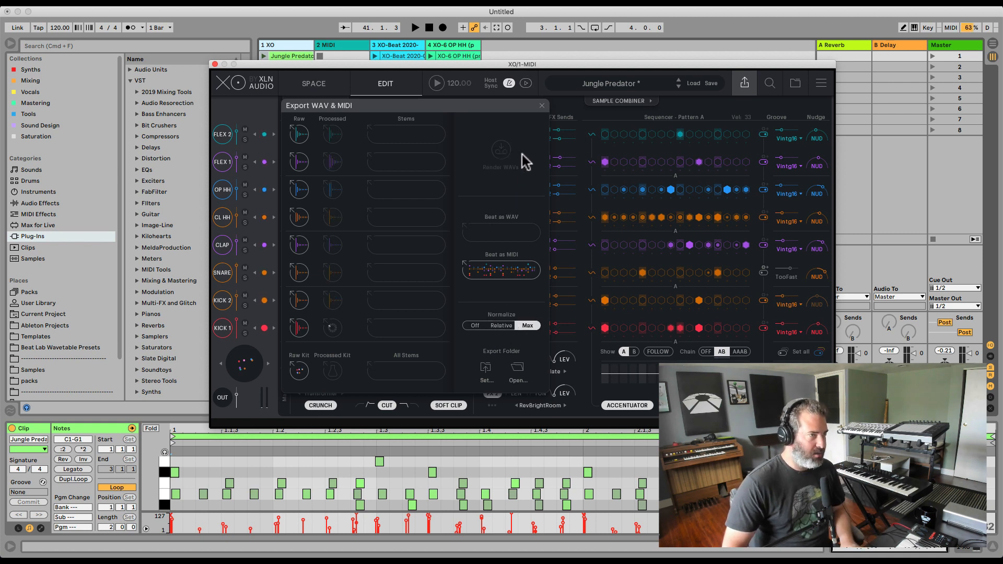
{"action": "left_click", "coordinate": [541, 106]}
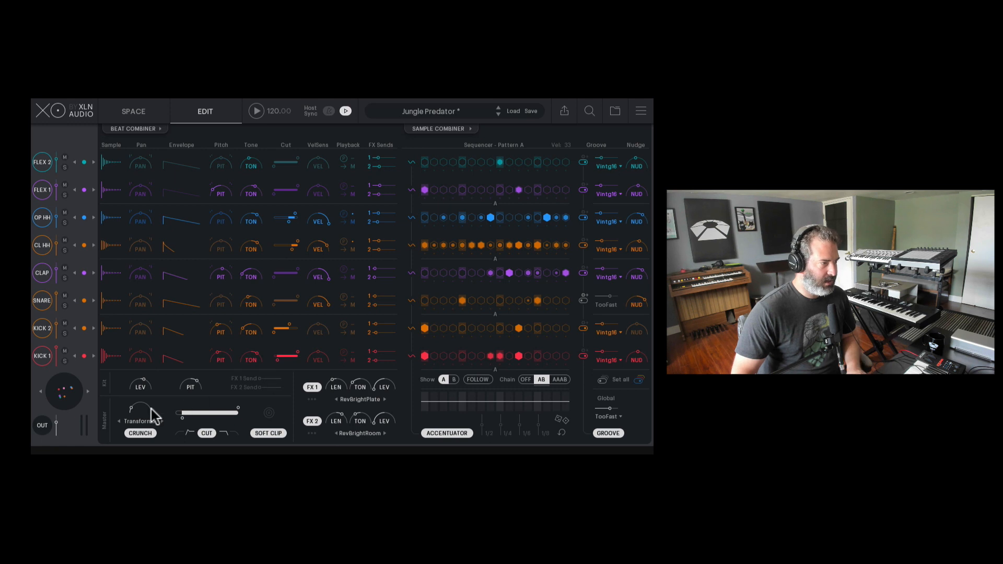
Play the beat, turn up the master Crunch amount and cycle through its algorithms, ending on Transformer.
{"action": "key", "text": "space"}
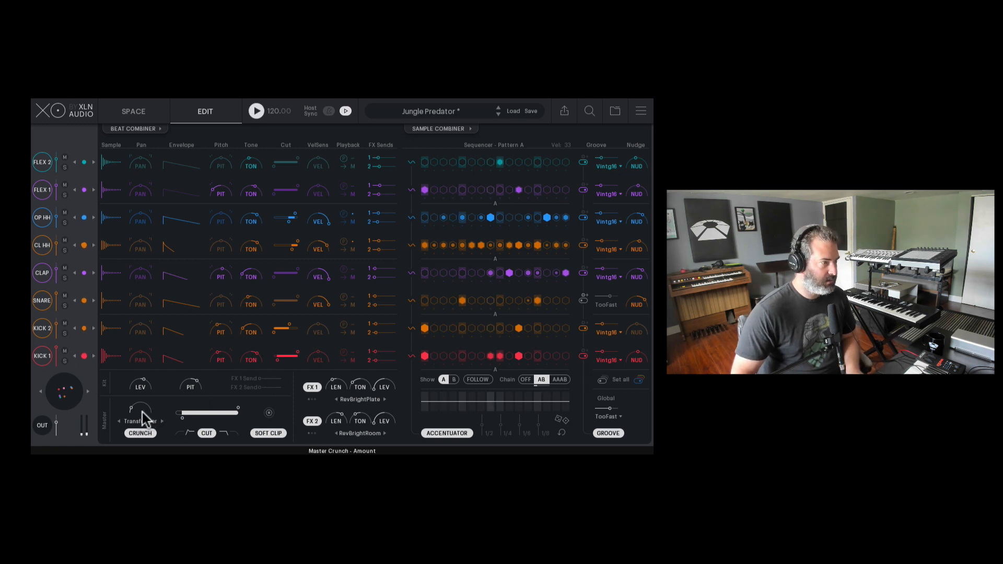
{"action": "left_click_drag", "start_coordinate": [139, 414], "coordinate": [161, 403]}
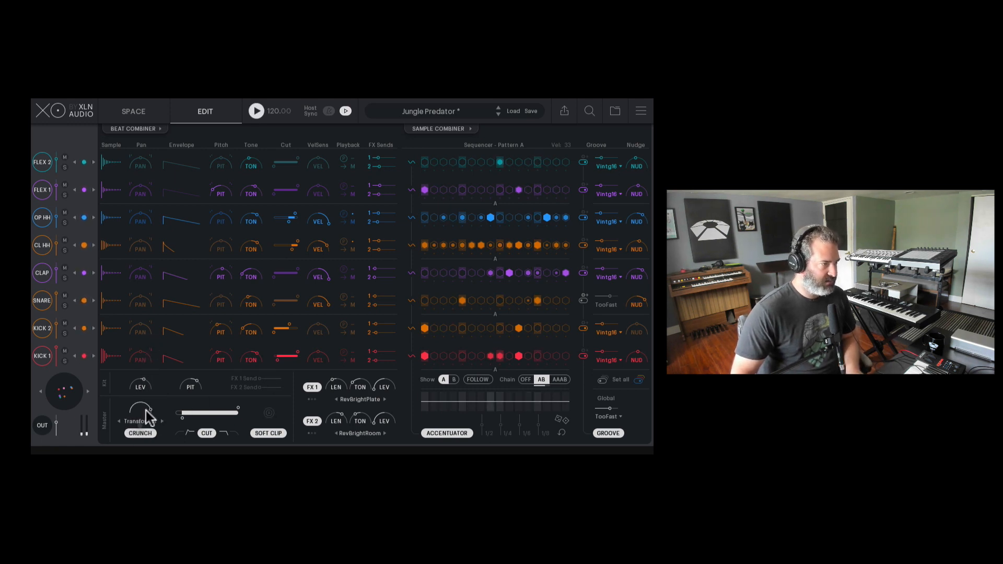
{"action": "left_click", "coordinate": [162, 421]}
{"action": "left_click", "coordinate": [161, 421]}
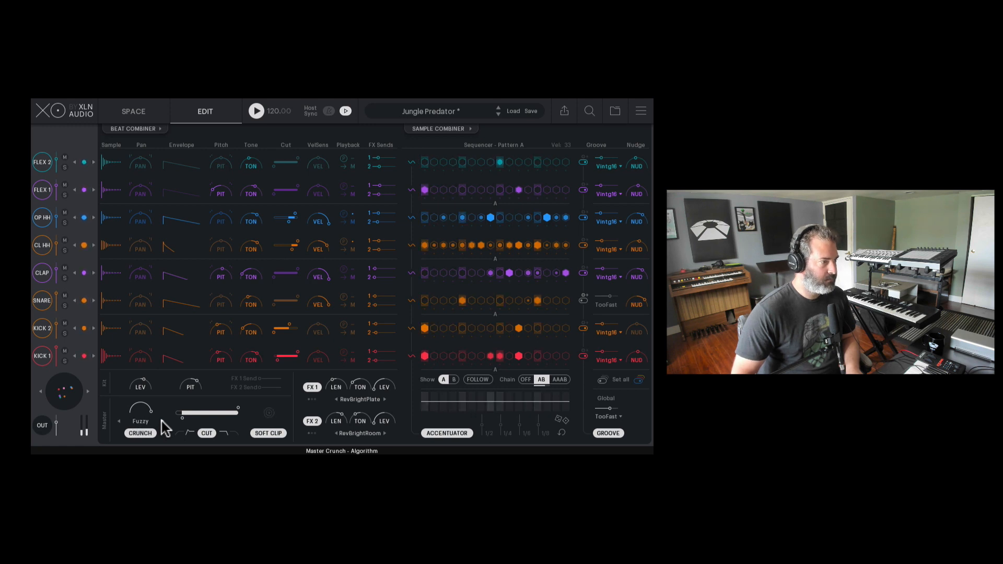
{"action": "left_click", "coordinate": [162, 421]}
{"action": "left_click", "coordinate": [162, 421]}
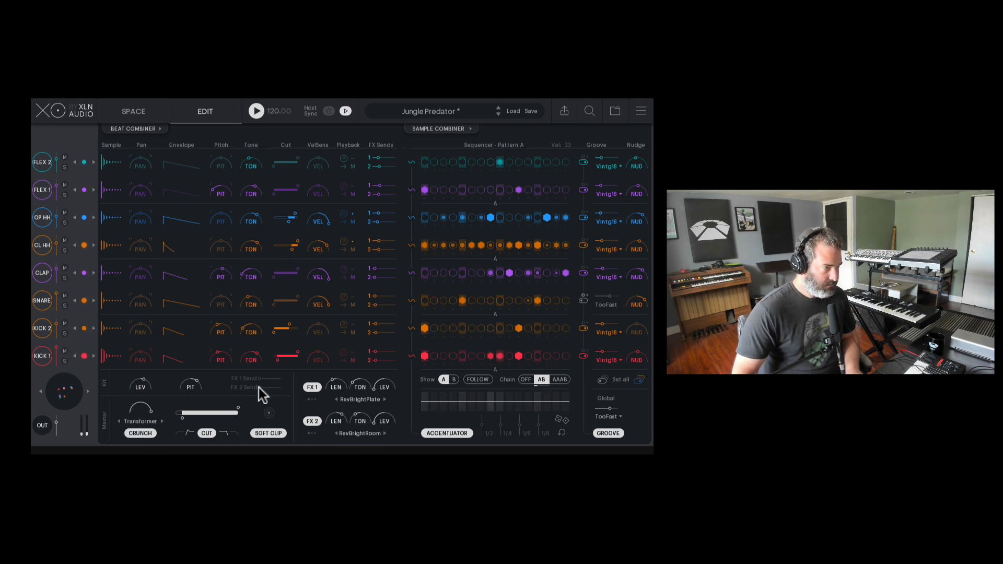
Raise the kit's FX 1 and FX 2 sends with RevDarkAmb as FX 1 and Delay4T as FX 2, and return to the Space view.
{"action": "left_click", "coordinate": [384, 399]}
{"action": "left_click", "coordinate": [385, 400]}
{"action": "left_click", "coordinate": [385, 400]}
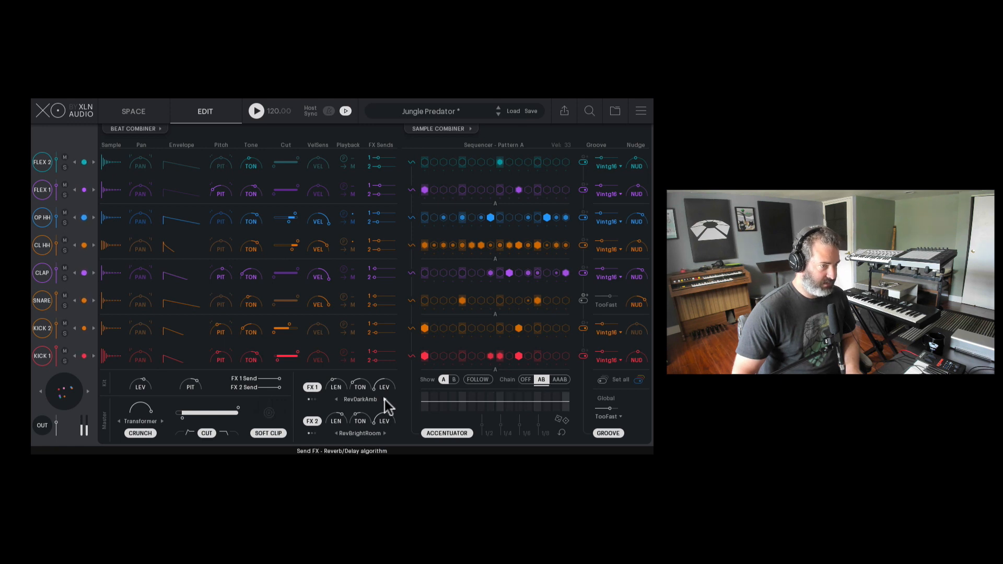
{"action": "left_click", "coordinate": [385, 432]}
{"action": "left_click", "coordinate": [385, 432]}
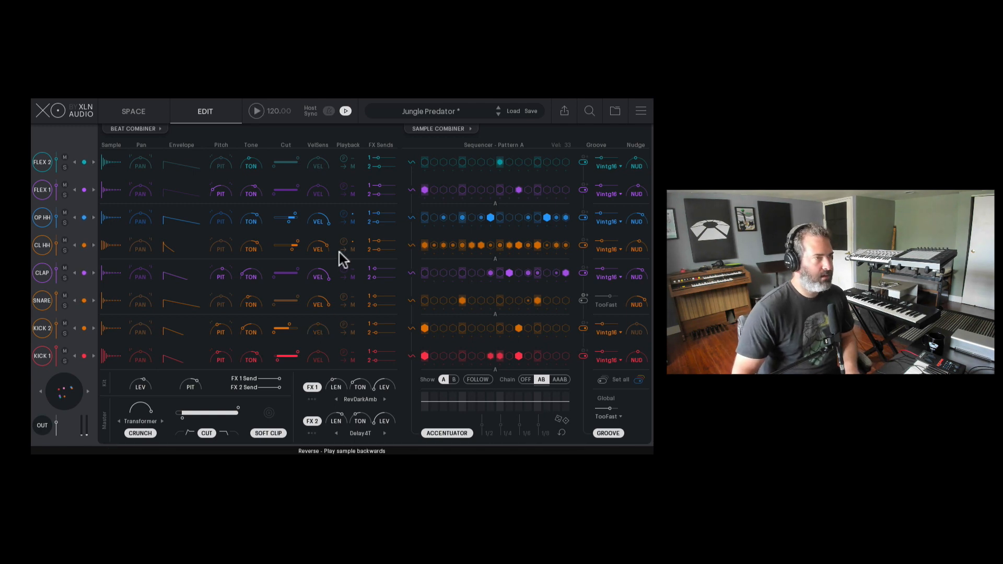
{"action": "left_click", "coordinate": [137, 113]}
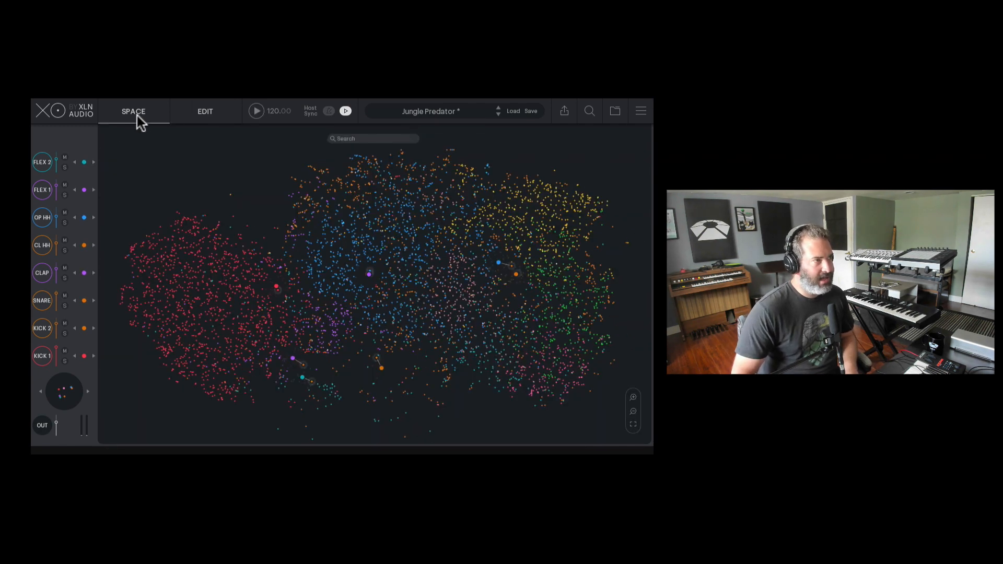
Review the Sample Folders list, close it and switch to the Edit view.
{"action": "left_click", "coordinate": [615, 111]}
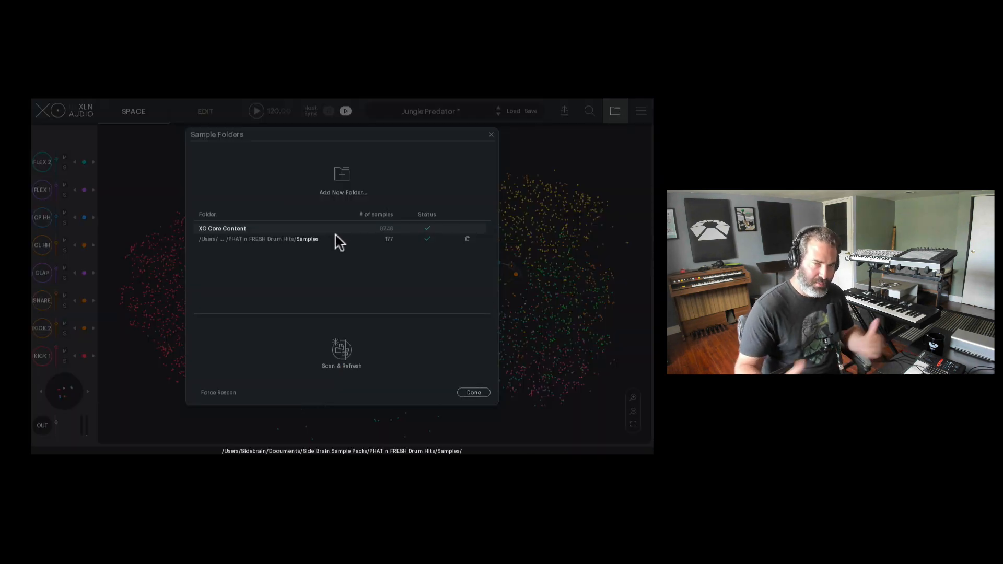
{"action": "left_click", "coordinate": [477, 393]}
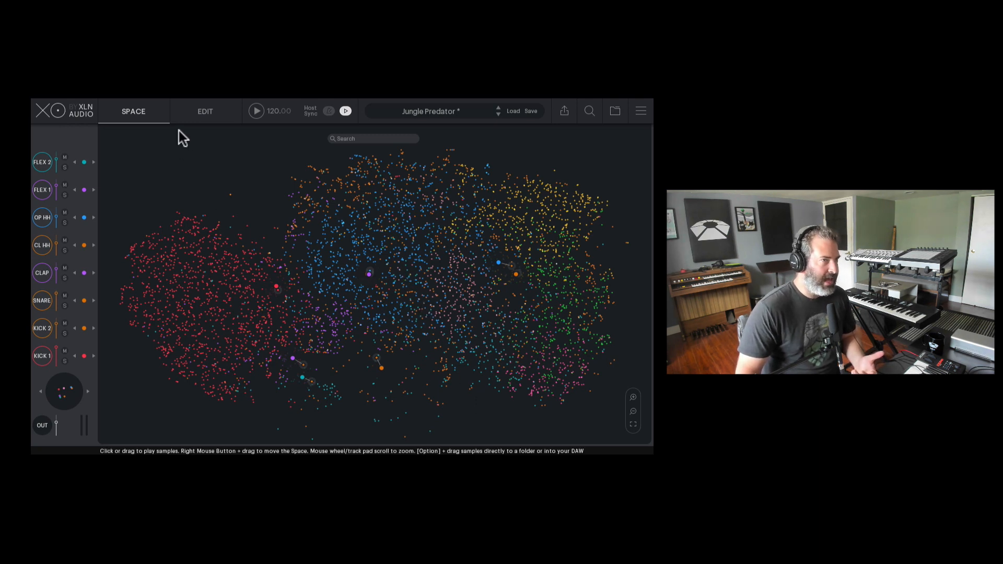
{"action": "left_click", "coordinate": [184, 110]}
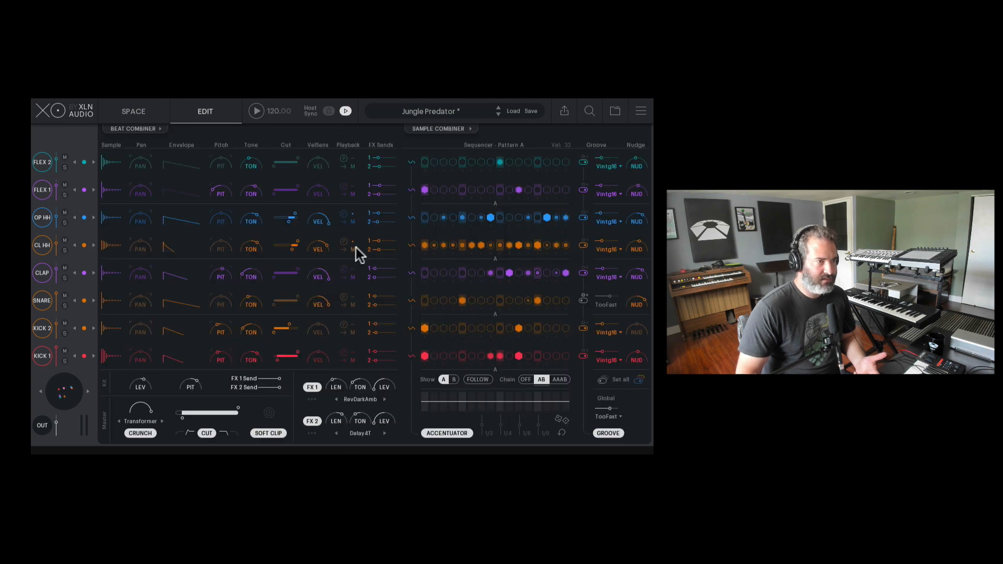
Browse down the full preset list in the preset browser and leave without loading another preset.
{"action": "left_click", "coordinate": [431, 111]}
{"action": "scroll", "coordinate": [316, 239], "scroll_direction": "down", "scroll_amount": 20}
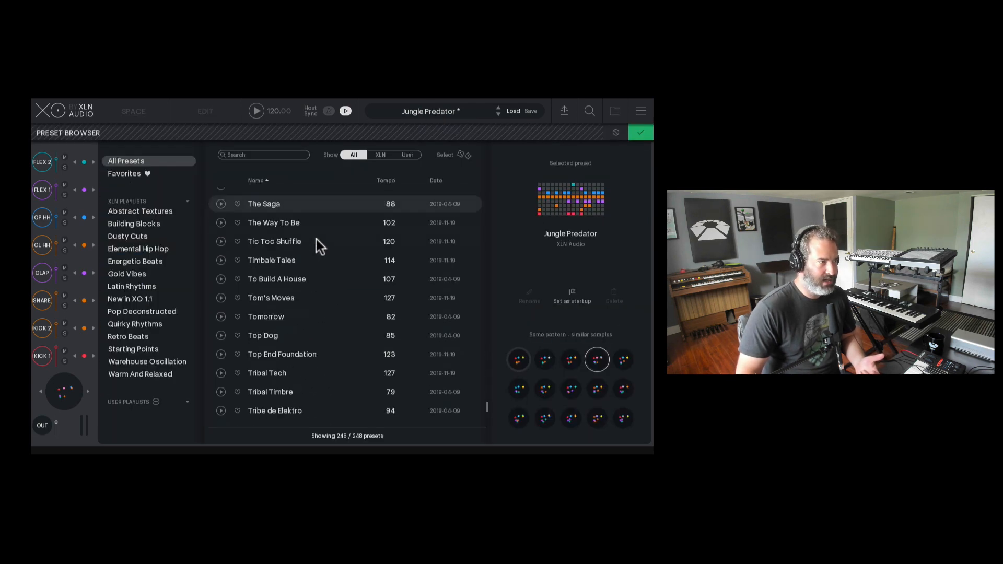
{"action": "scroll", "coordinate": [315, 239], "scroll_direction": "down", "scroll_amount": 5}
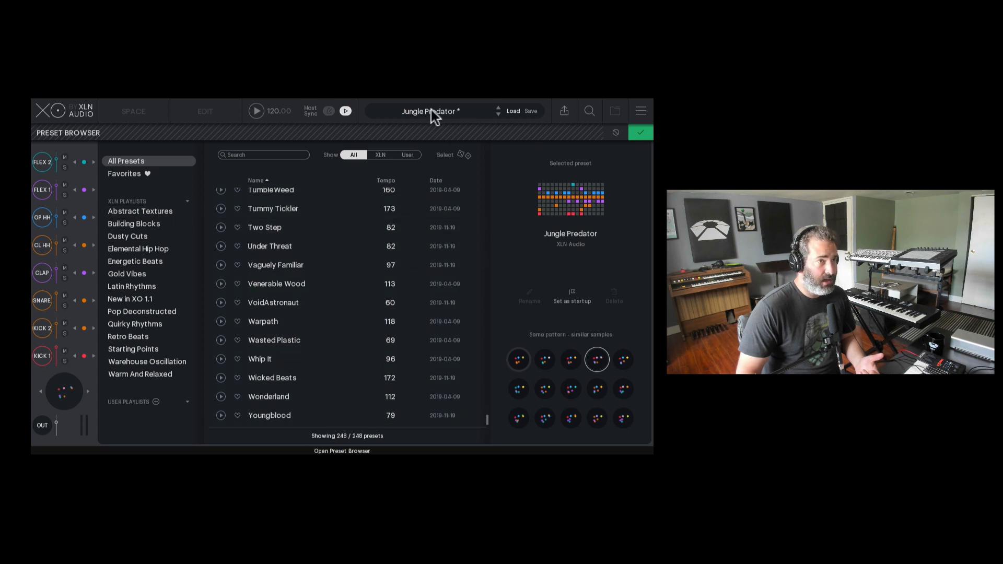
{"action": "left_click", "coordinate": [617, 132]}
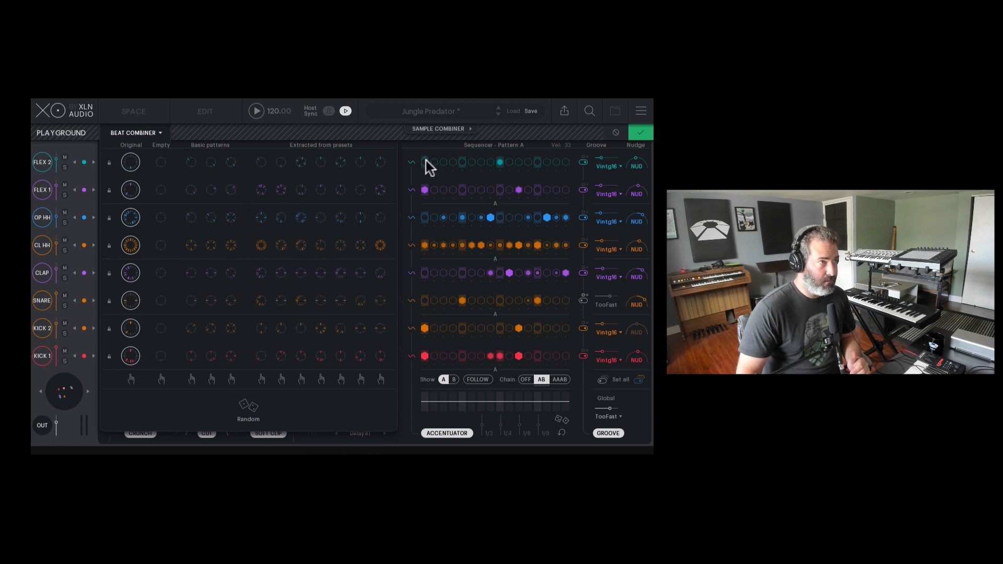
Open the Sample Combiner beside the Beat Combiner, lock and unlock the FLEX 2 sample, and refresh FLEX 1's similar samples.
{"action": "left_click", "coordinate": [442, 129]}
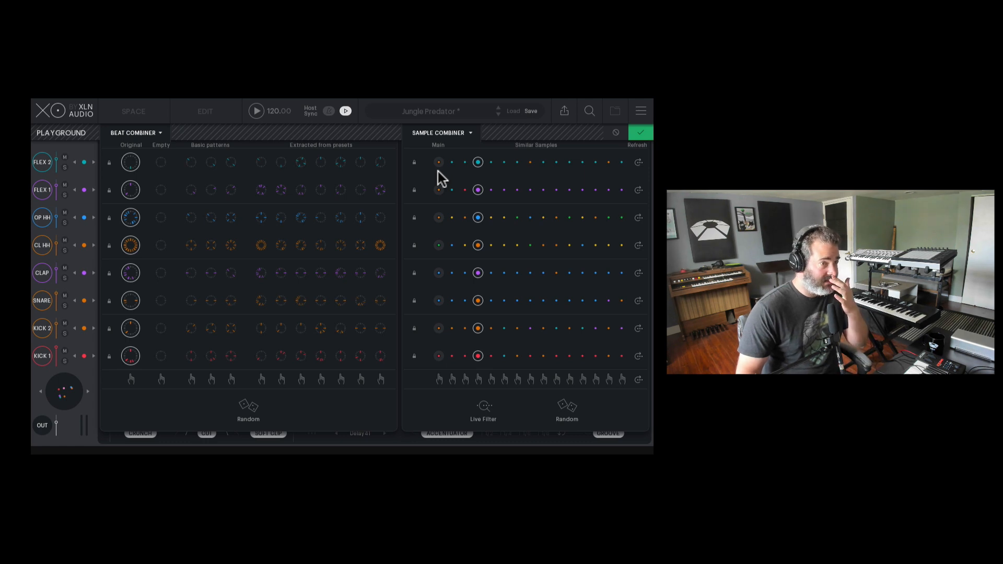
{"action": "left_click", "coordinate": [414, 163]}
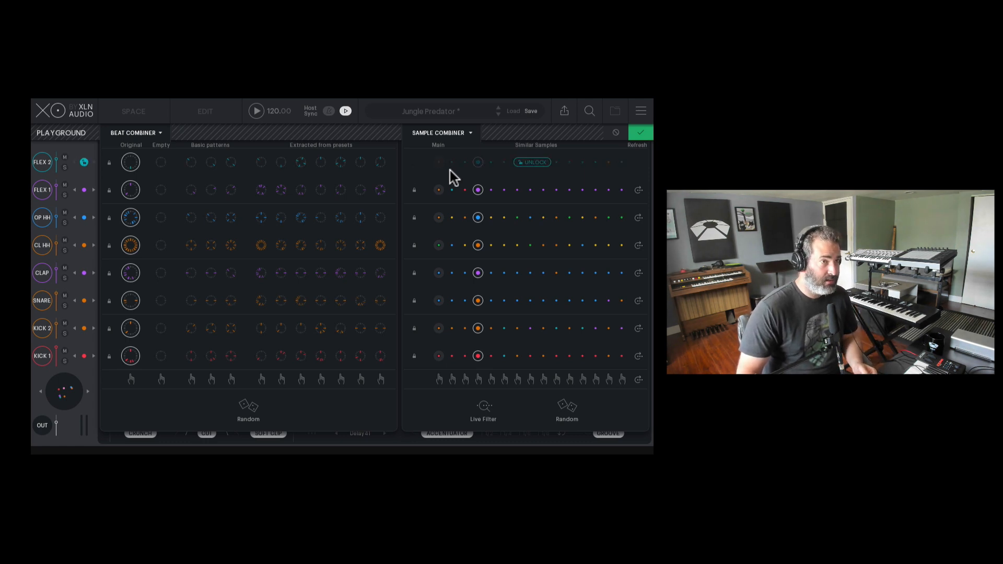
{"action": "left_click", "coordinate": [523, 162]}
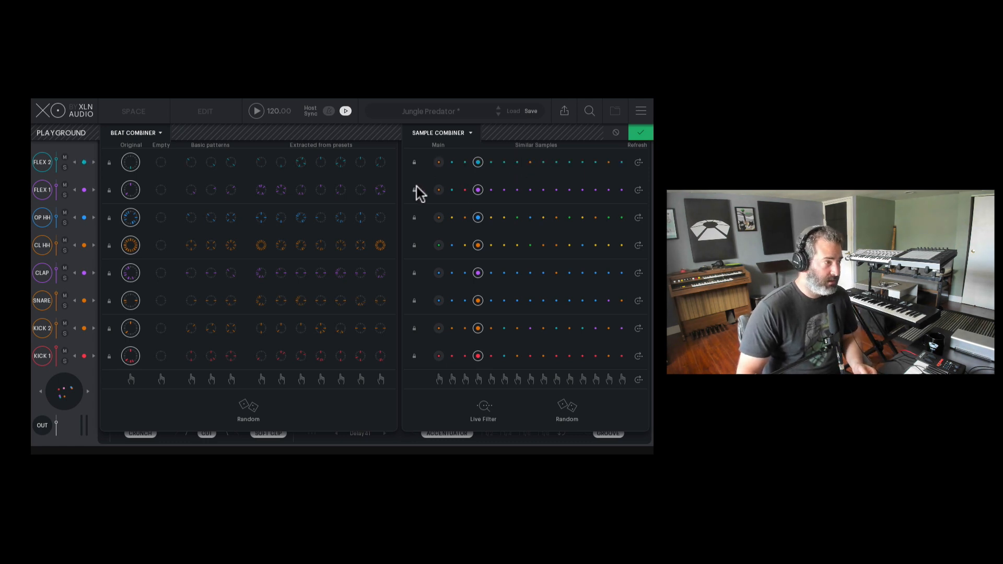
{"action": "left_click", "coordinate": [638, 189]}
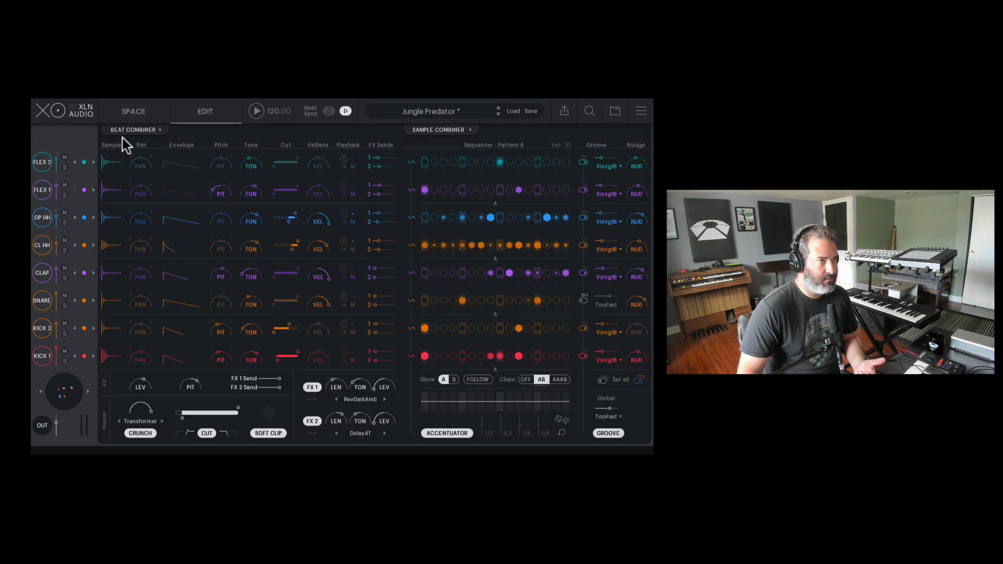
Revisit the Space view, return to the Edit view and look over the Sample Folders list again before closing it.
{"action": "left_click", "coordinate": [150, 117]}
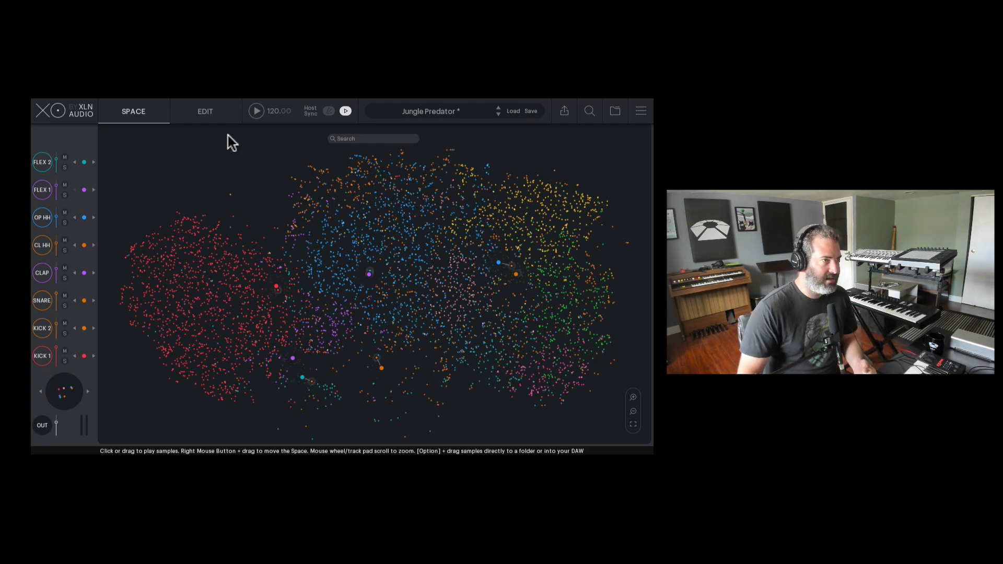
{"action": "left_click", "coordinate": [209, 113]}
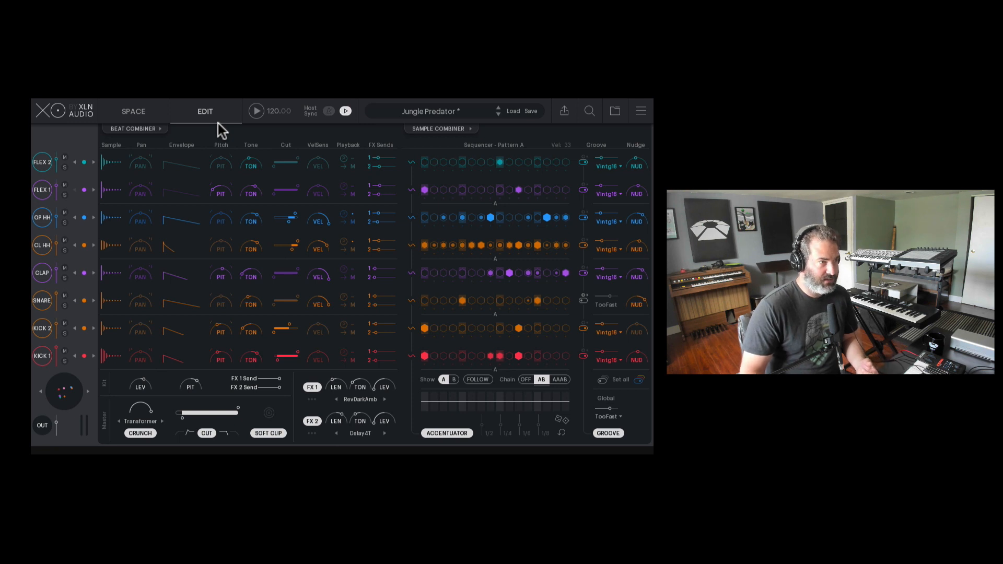
{"action": "left_click", "coordinate": [615, 112]}
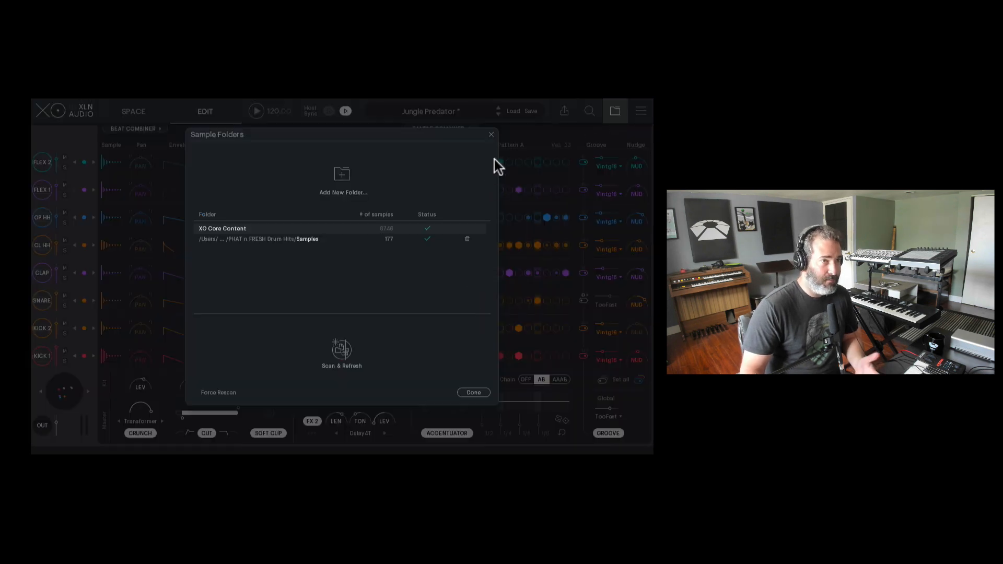
{"action": "left_click", "coordinate": [494, 132]}
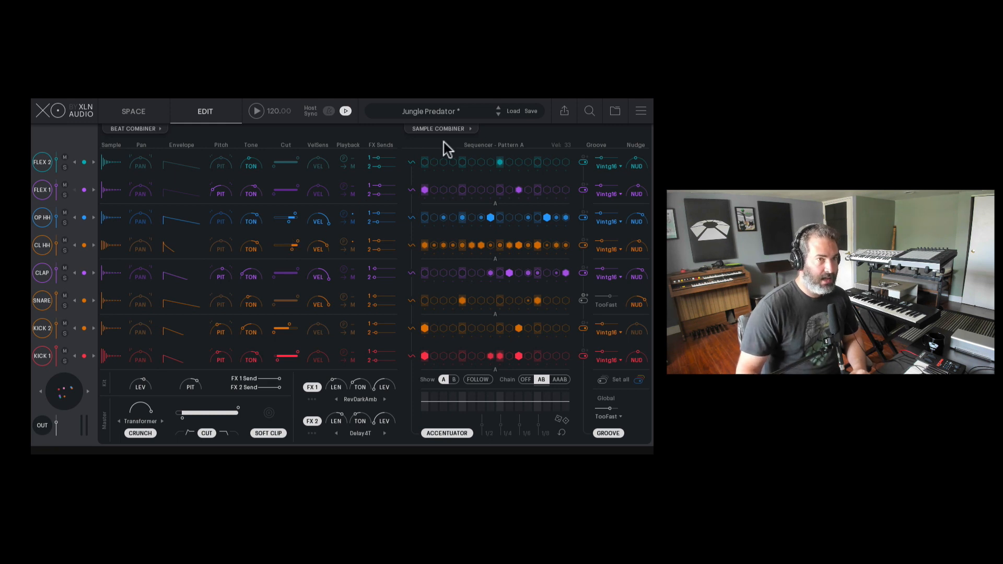
{"action": "left_click", "coordinate": [614, 111]}
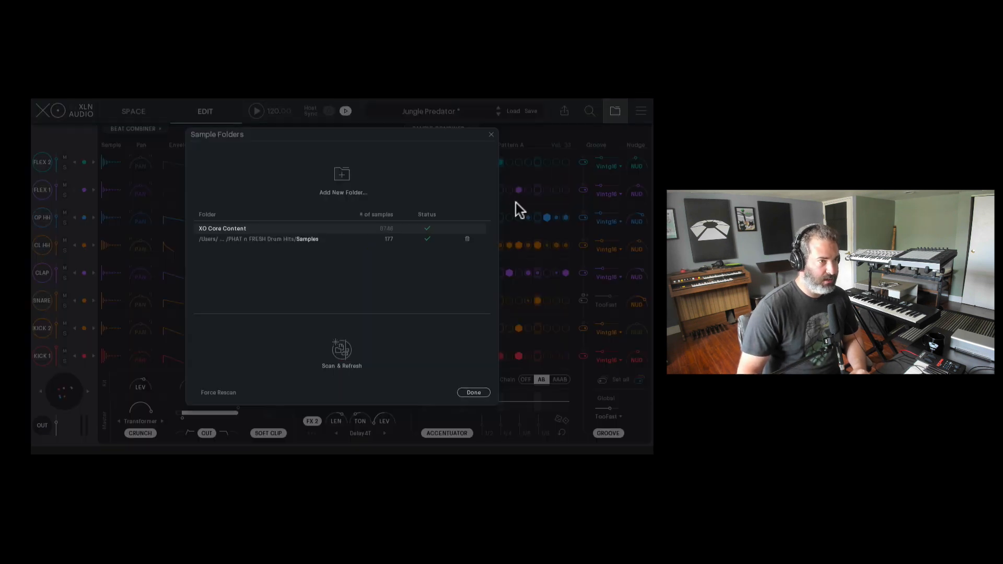
{"action": "left_click", "coordinate": [491, 133]}
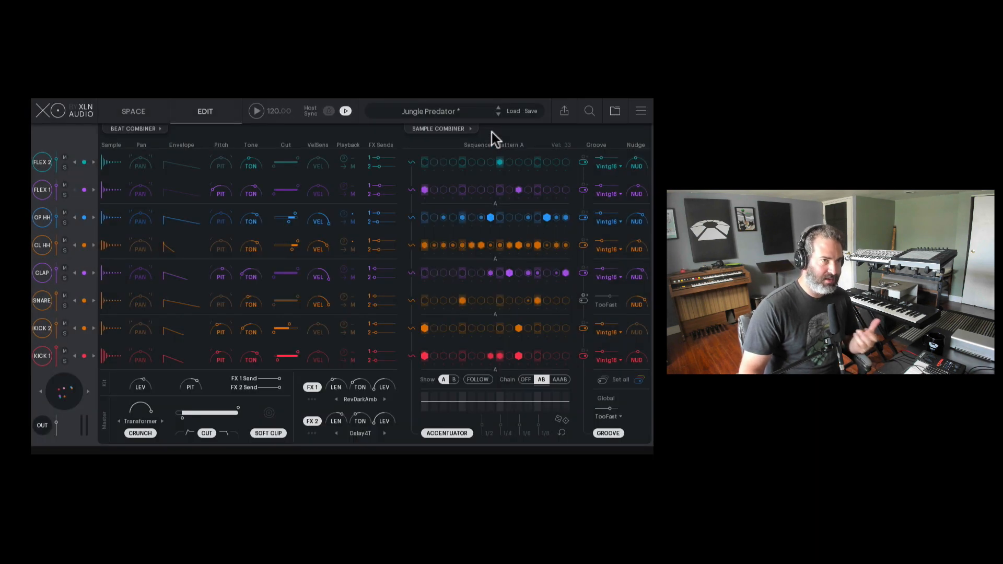